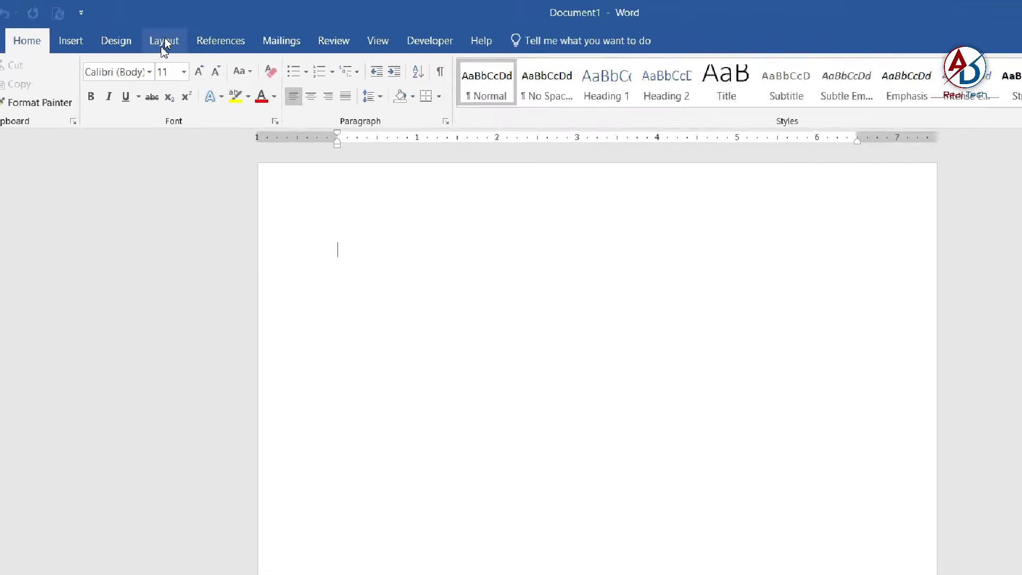
Apply the Narrow 0.5-inch margin preset and the A4 paper size to the blank page.
{"action": "left_click", "coordinate": [165, 37]}
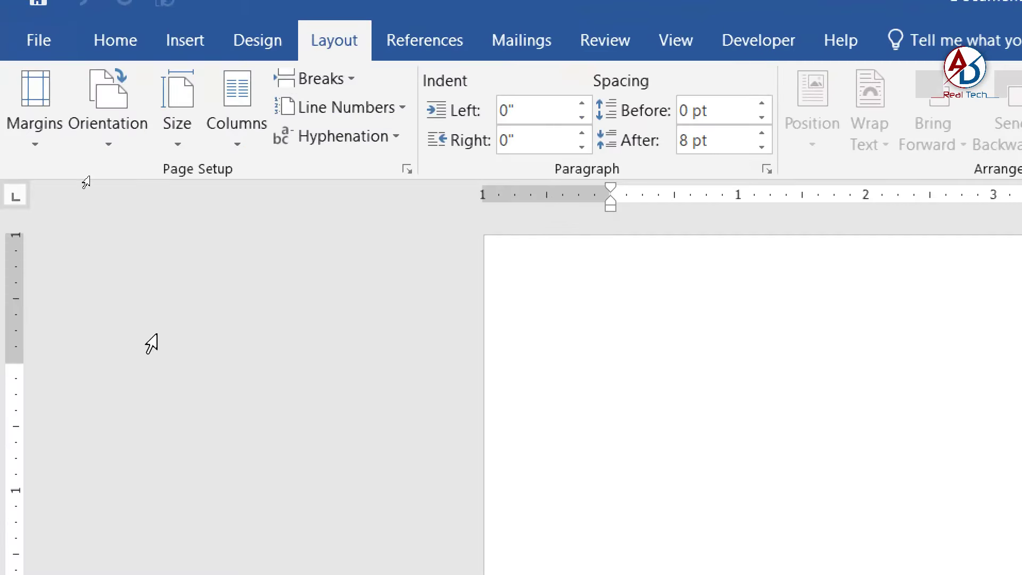
{"action": "left_click", "coordinate": [15, 95]}
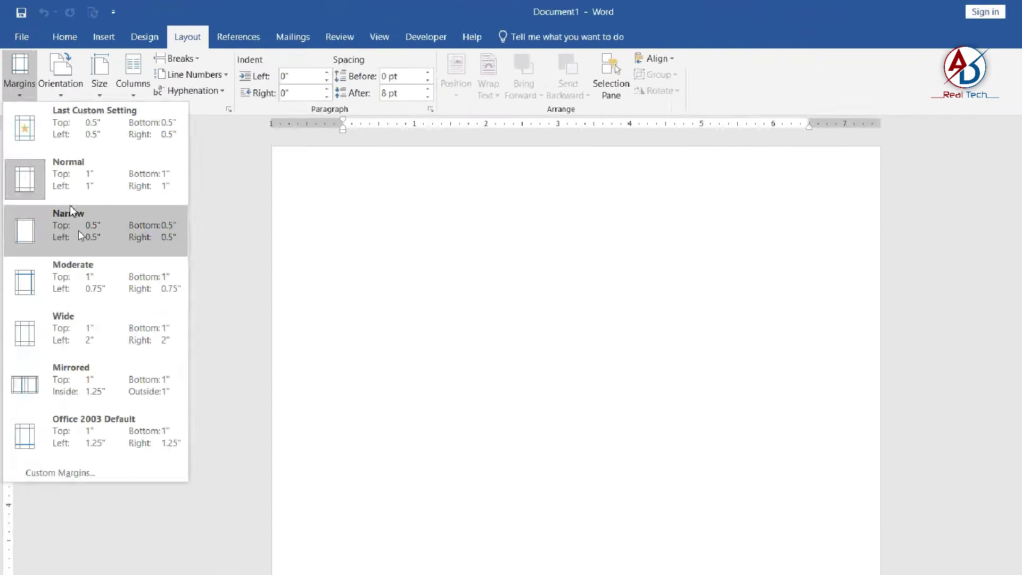
{"action": "left_click", "coordinate": [79, 234]}
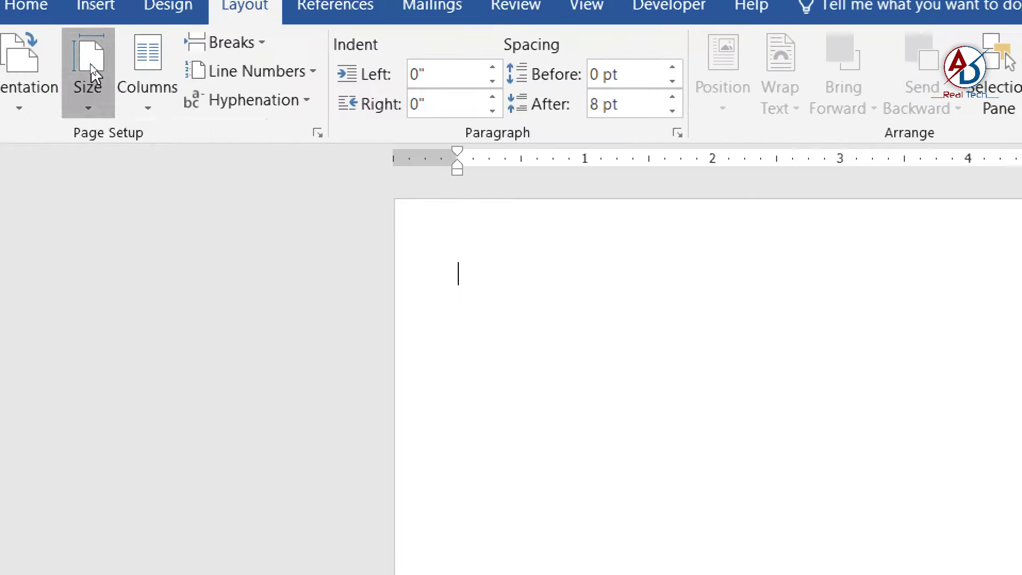
{"action": "left_click", "coordinate": [92, 73]}
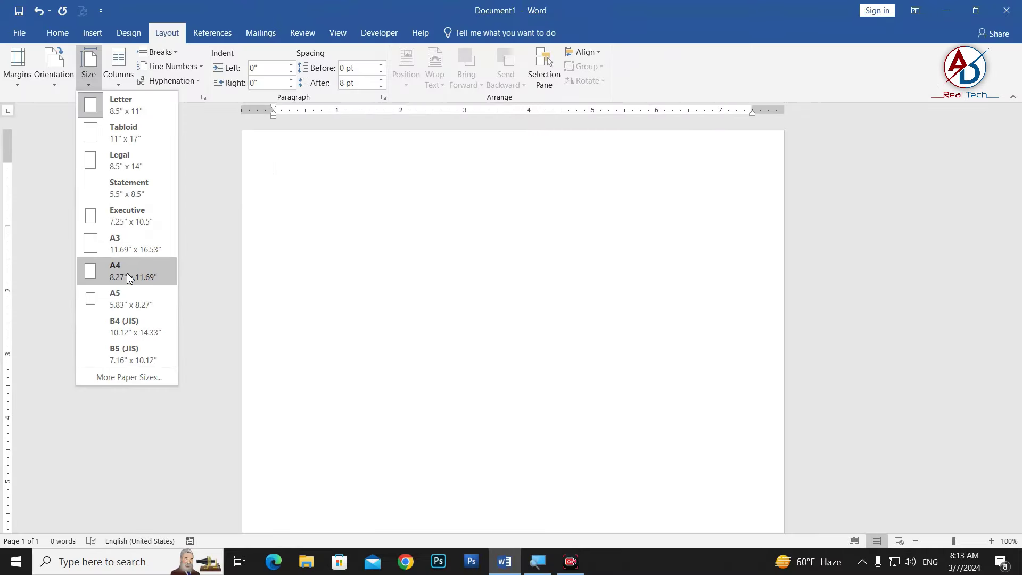
{"action": "left_click", "coordinate": [142, 274]}
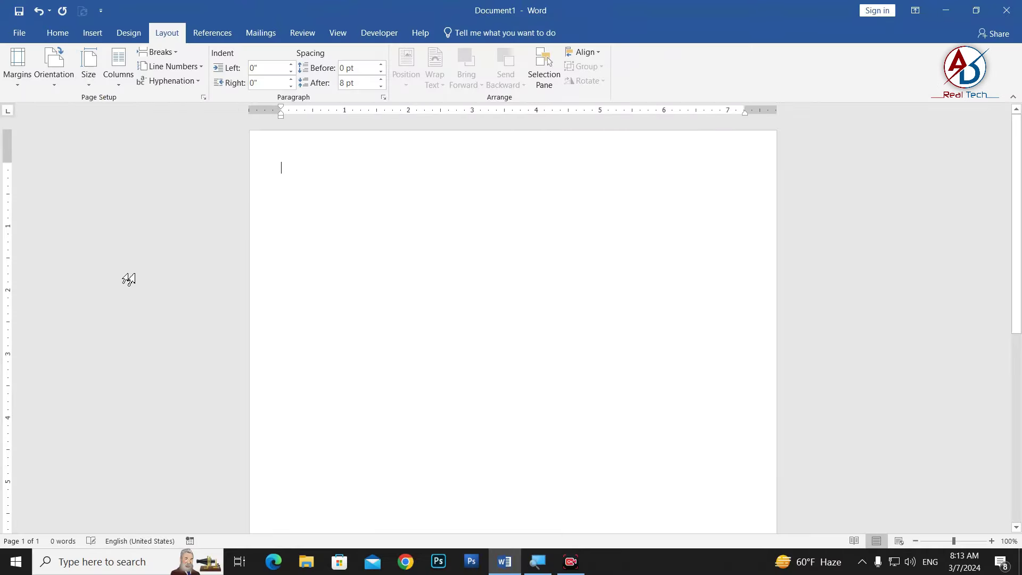
{"action": "left_click", "coordinate": [18, 67]}
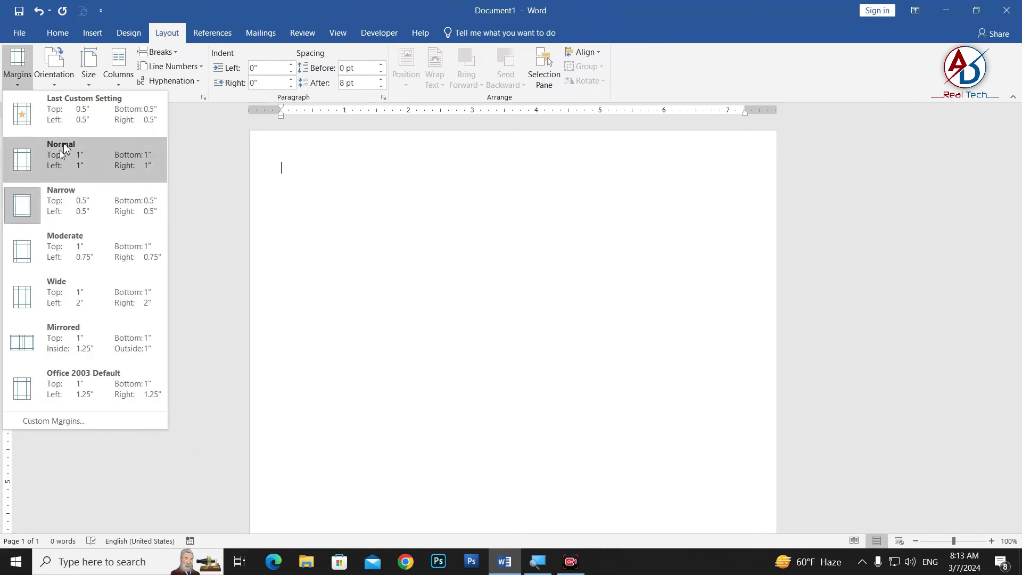
{"action": "left_click", "coordinate": [89, 66]}
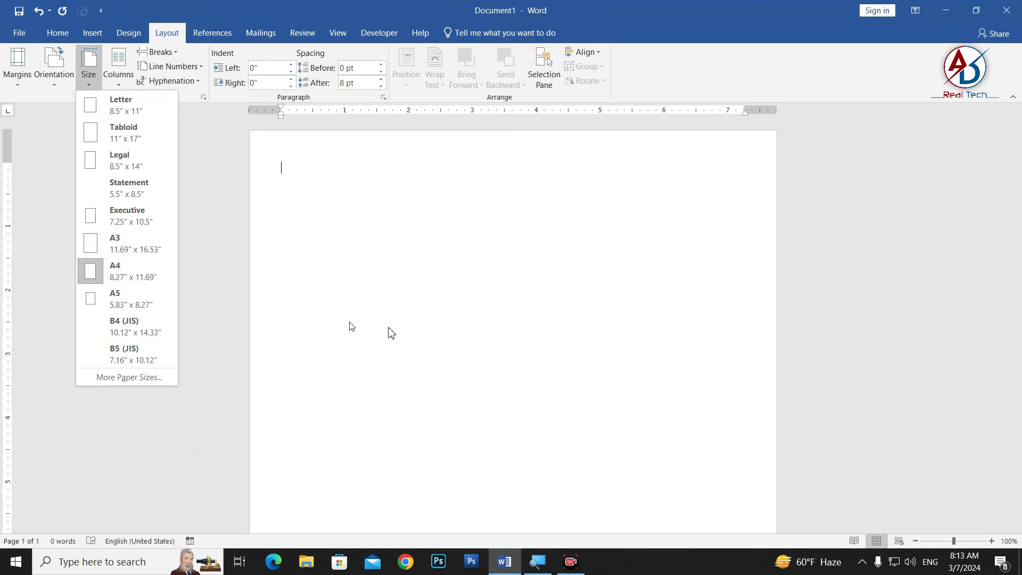
{"action": "left_click", "coordinate": [500, 298]}
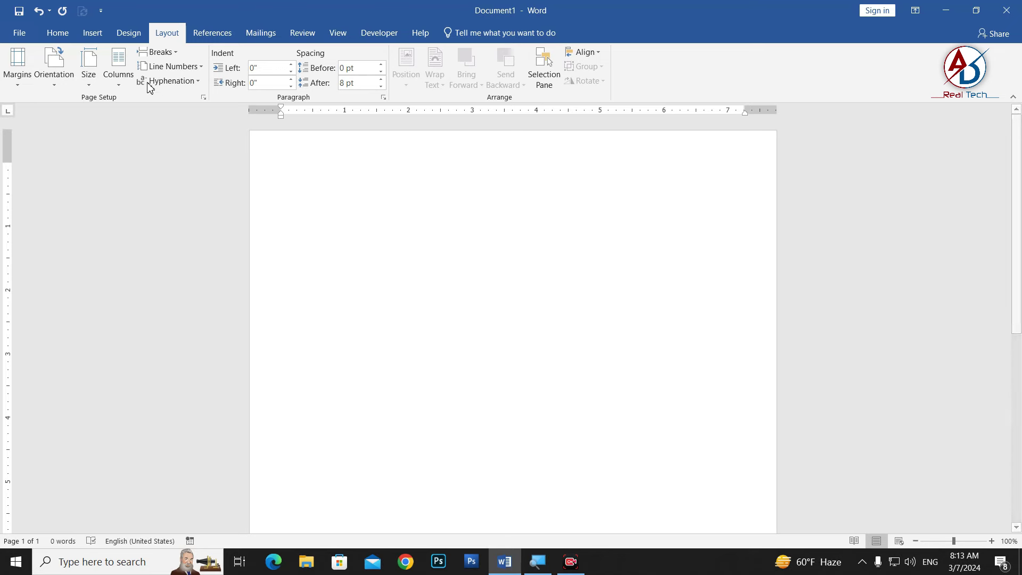
Draw a Diagonal Corners Rounded rectangle at the page's top-left and enlarge its rounded corners into a leaf.
{"action": "left_click", "coordinate": [93, 33]}
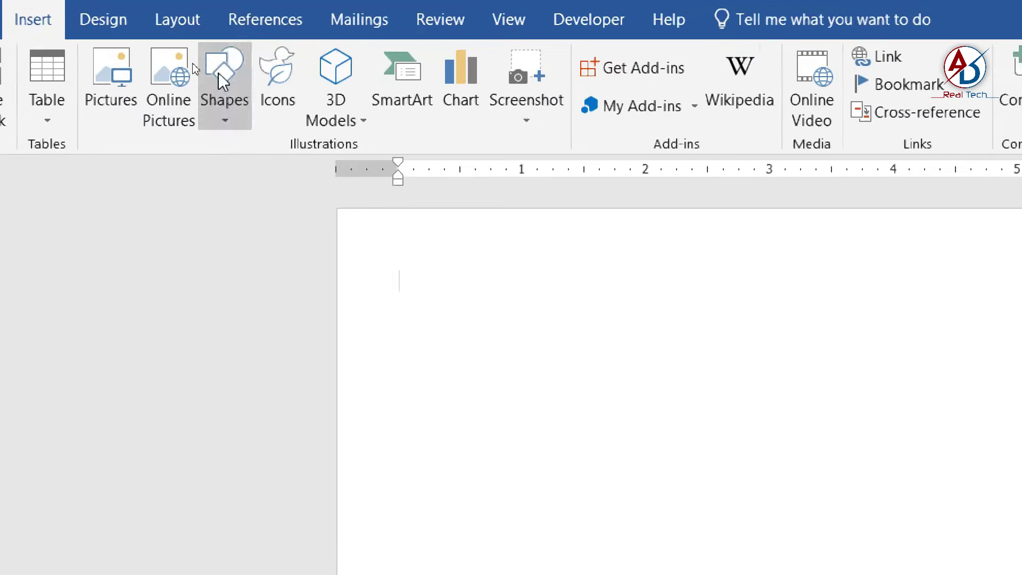
{"action": "left_click", "coordinate": [245, 75]}
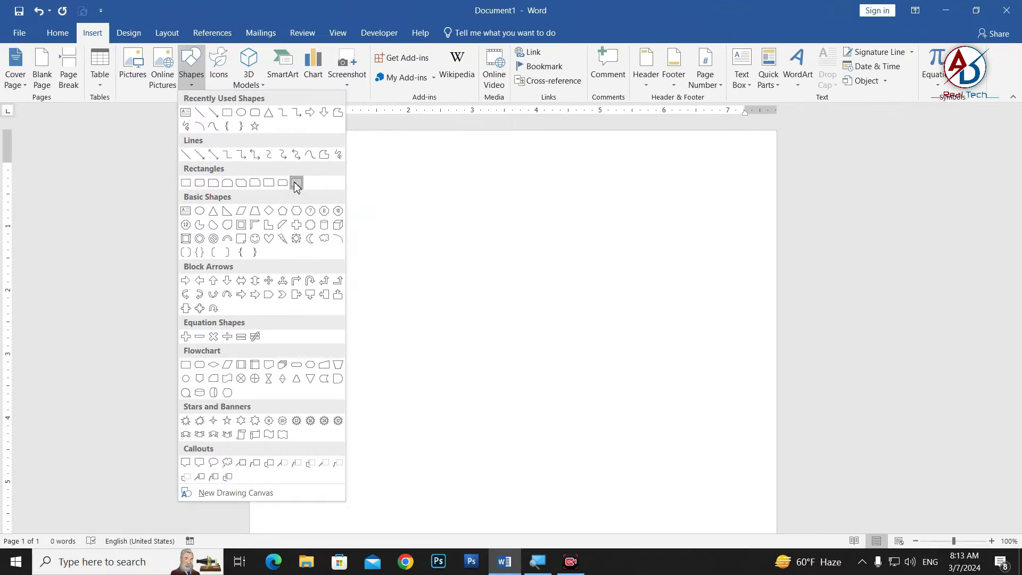
{"action": "left_click", "coordinate": [434, 318]}
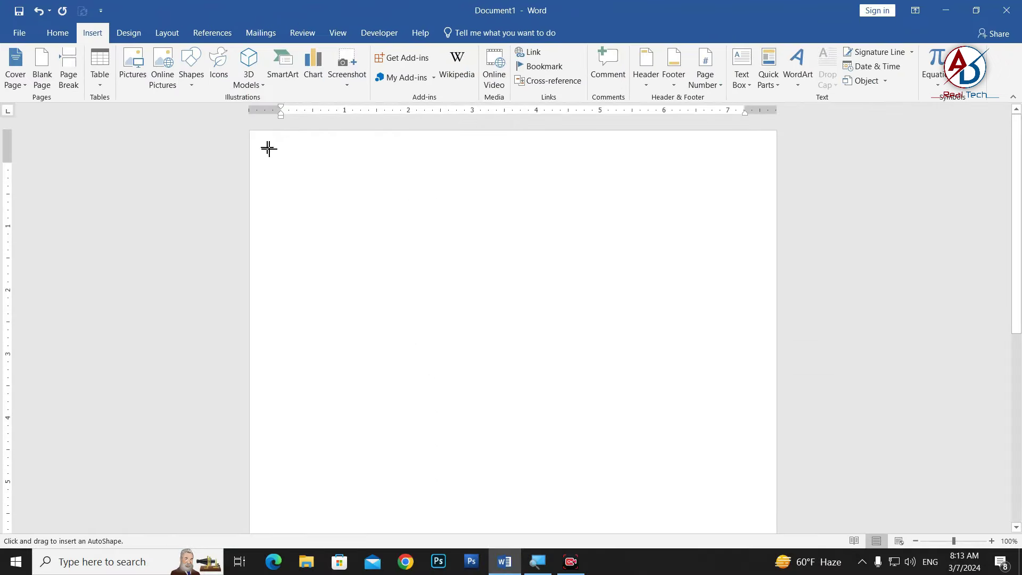
{"action": "left_click_drag", "start_coordinate": [275, 151], "coordinate": [337, 209]}
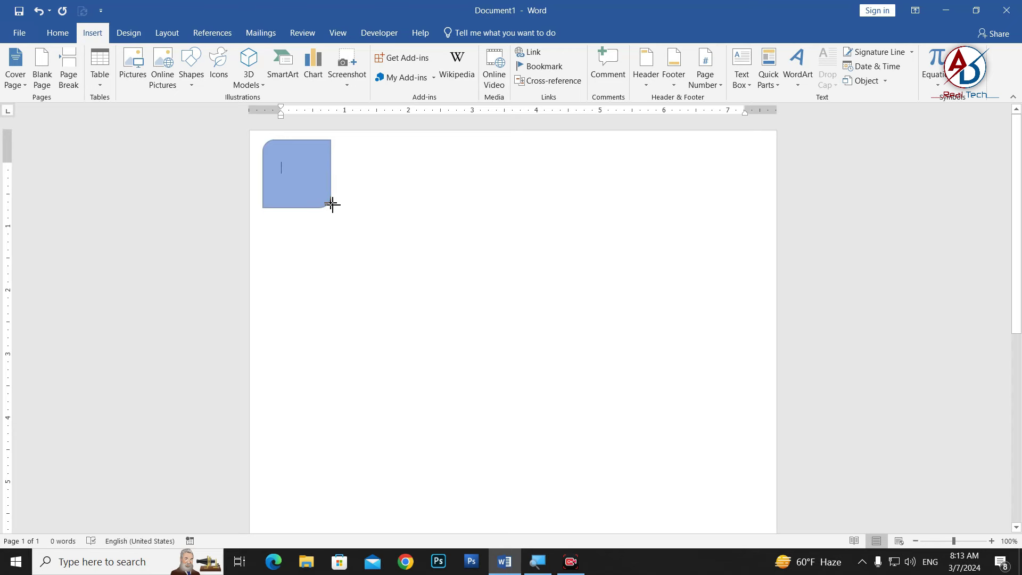
{"action": "left_click_drag", "start_coordinate": [337, 209], "coordinate": [341, 218]}
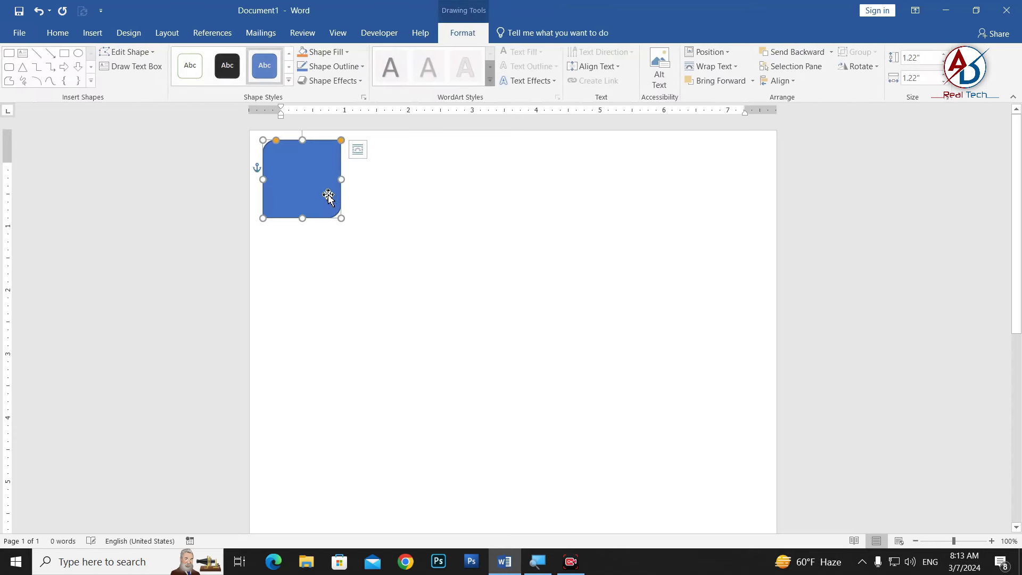
{"action": "left_click_drag", "start_coordinate": [276, 145], "coordinate": [314, 147]}
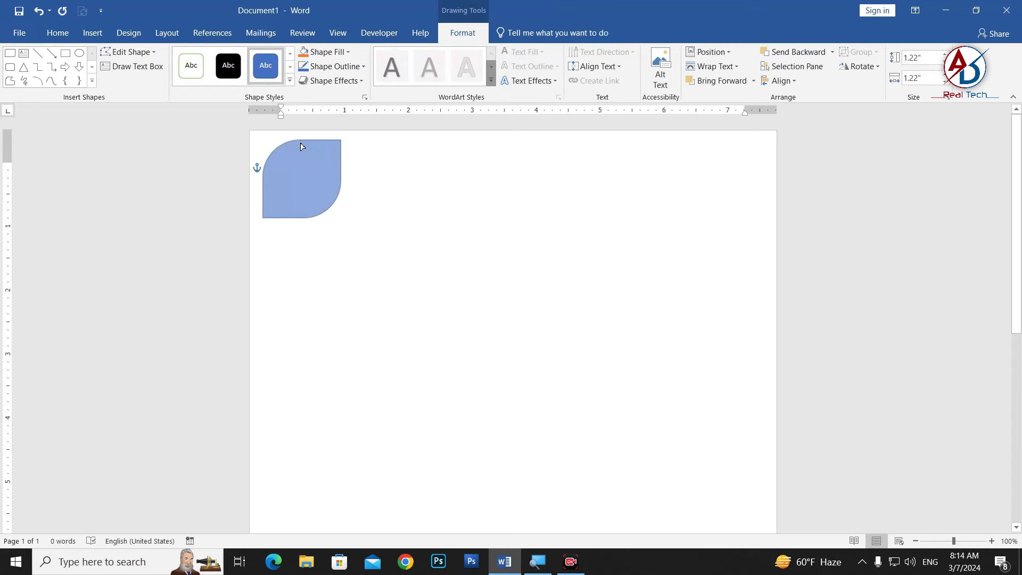
{"action": "left_click_drag", "start_coordinate": [297, 145], "coordinate": [296, 145]}
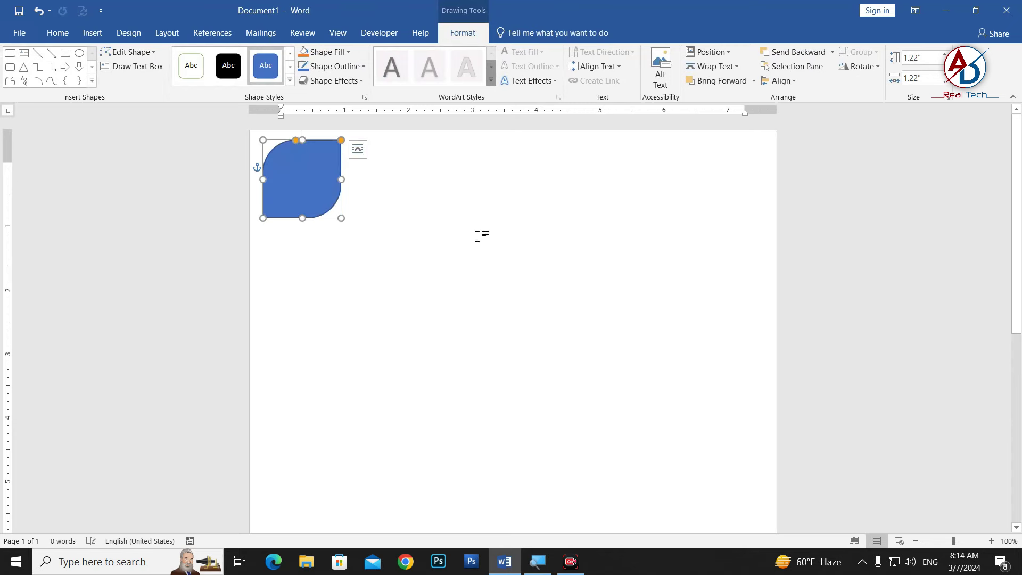
{"action": "left_click", "coordinate": [292, 228]}
{"action": "scroll", "coordinate": [363, 235], "scroll_direction": "down", "scroll_amount": 2}
{"action": "scroll", "coordinate": [374, 254], "scroll_direction": "up", "scroll_amount": 1}
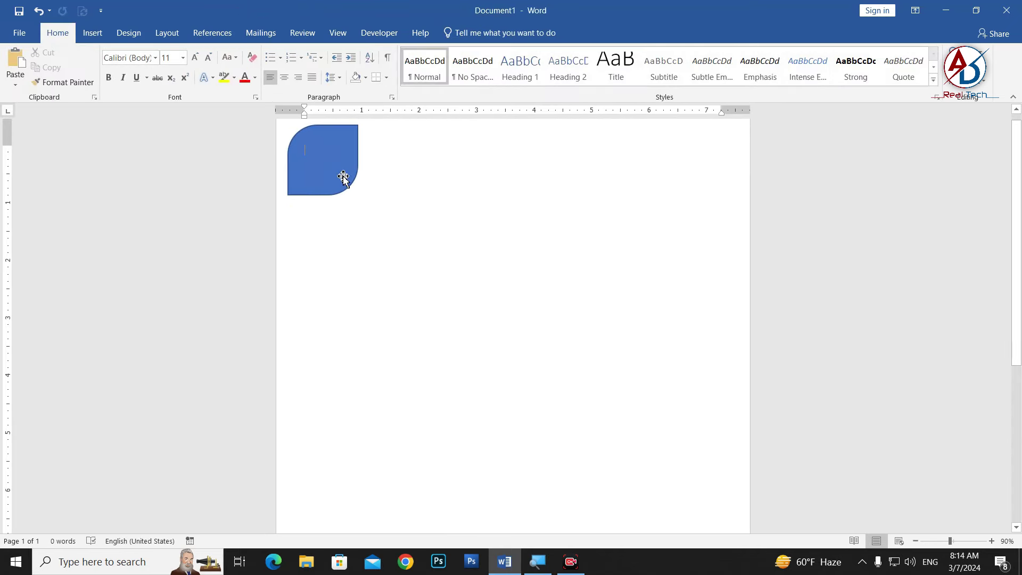
Set the leaf shape to No Outline and enlarge it to about 1.34 inches.
{"action": "left_click", "coordinate": [341, 177]}
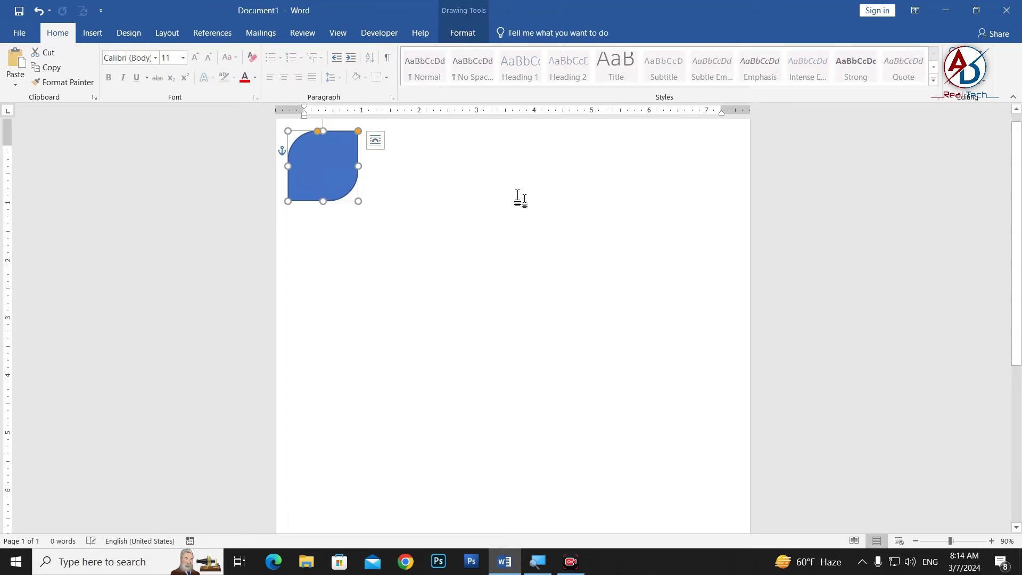
{"action": "left_click", "coordinate": [462, 33]}
{"action": "left_click", "coordinate": [340, 73]}
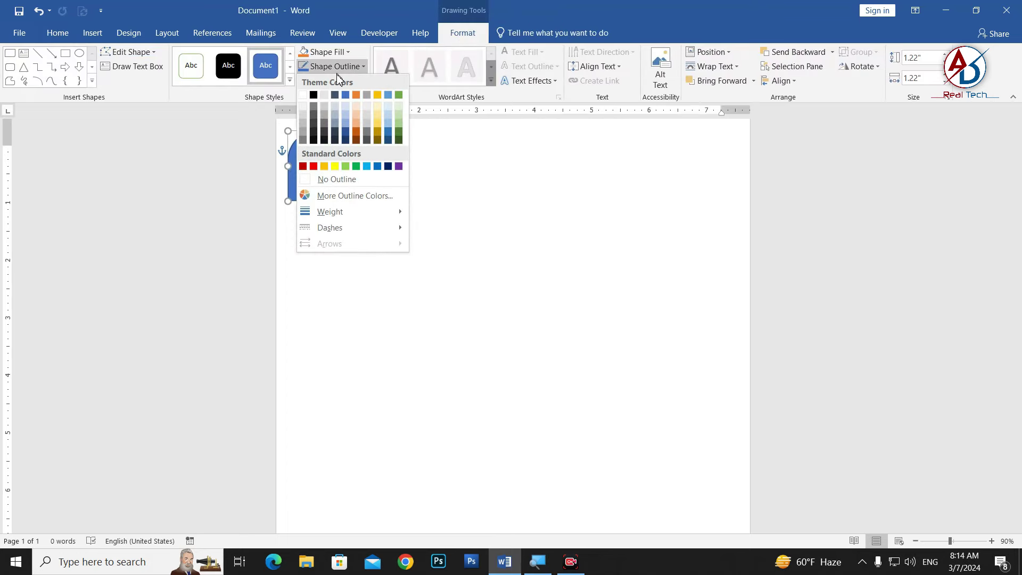
{"action": "left_click", "coordinate": [337, 177]}
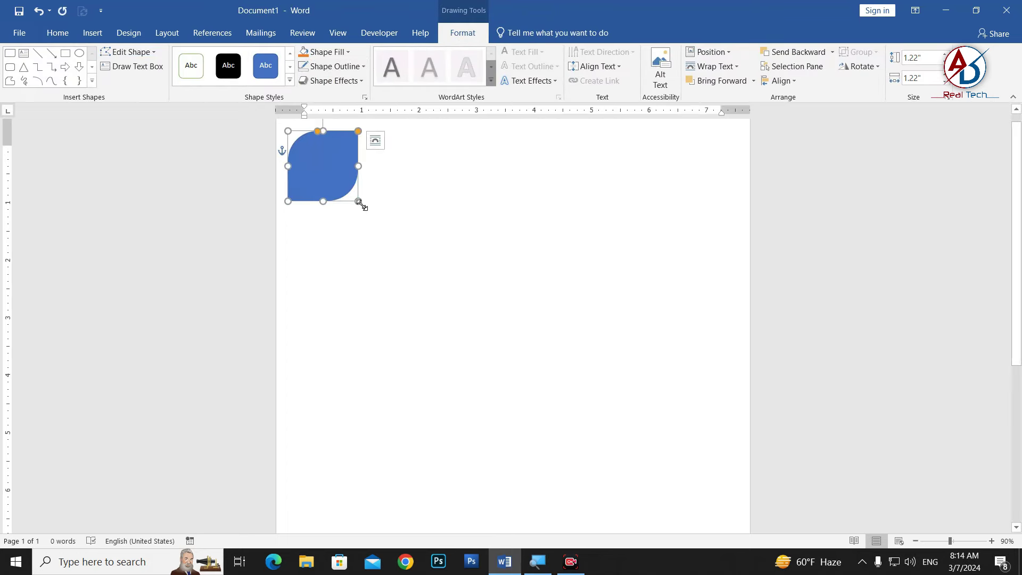
{"action": "left_click_drag", "start_coordinate": [358, 202], "coordinate": [364, 207]}
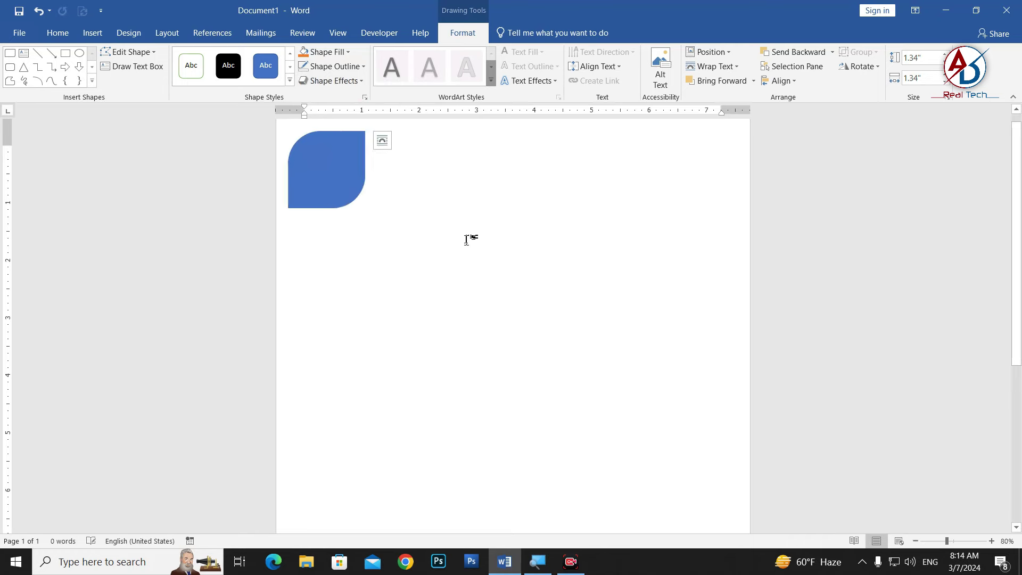
{"action": "scroll", "coordinate": [475, 266], "scroll_direction": "down", "scroll_amount": 4, "text": "ctrl"}
{"action": "left_click", "coordinate": [441, 227]}
{"action": "scroll", "coordinate": [441, 221], "scroll_direction": "up", "scroll_amount": 3, "text": "ctrl"}
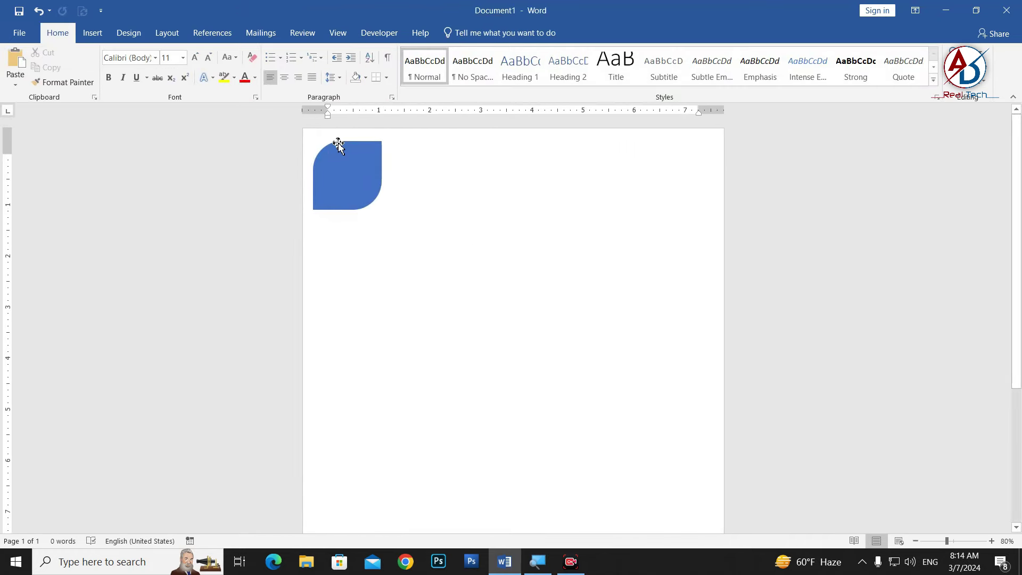
{"action": "left_click", "coordinate": [92, 33]}
Draw a Top Corners Rounded rectangle, rotate it 90° clockwise and overlap it with the leaf's right side.
{"action": "left_click", "coordinate": [196, 81]}
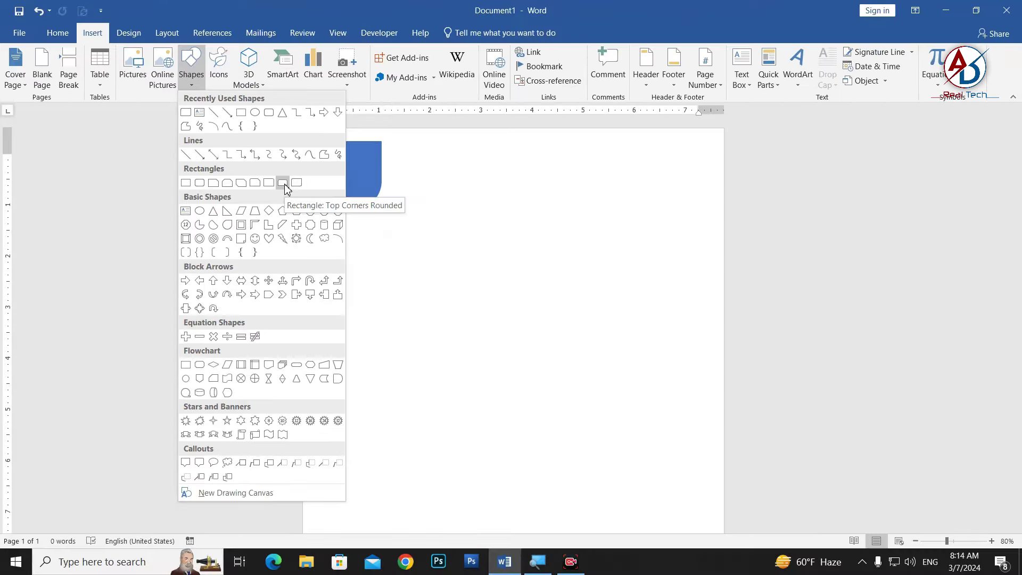
{"action": "left_click", "coordinate": [284, 184]}
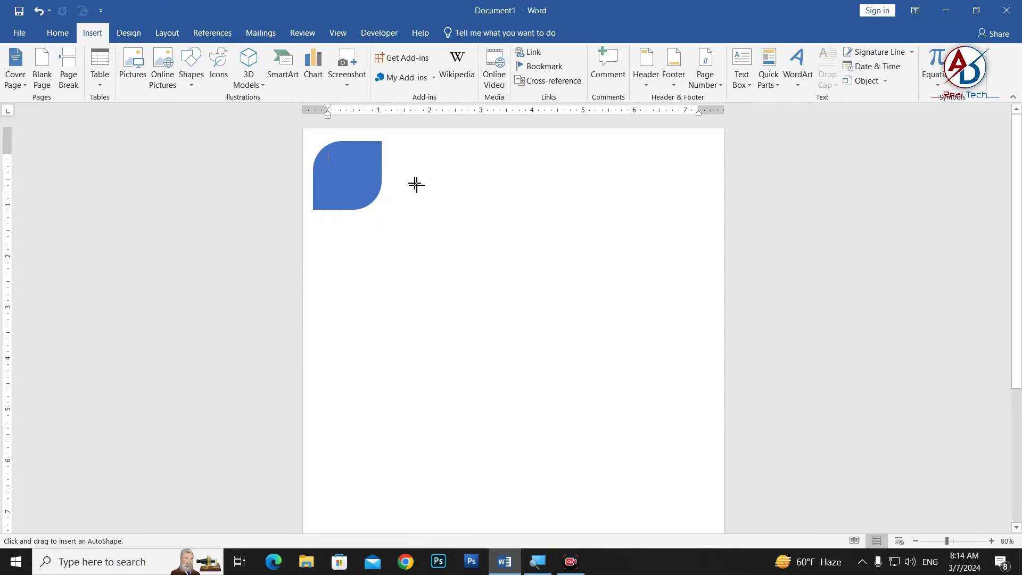
{"action": "left_click_drag", "start_coordinate": [416, 184], "coordinate": [475, 257]}
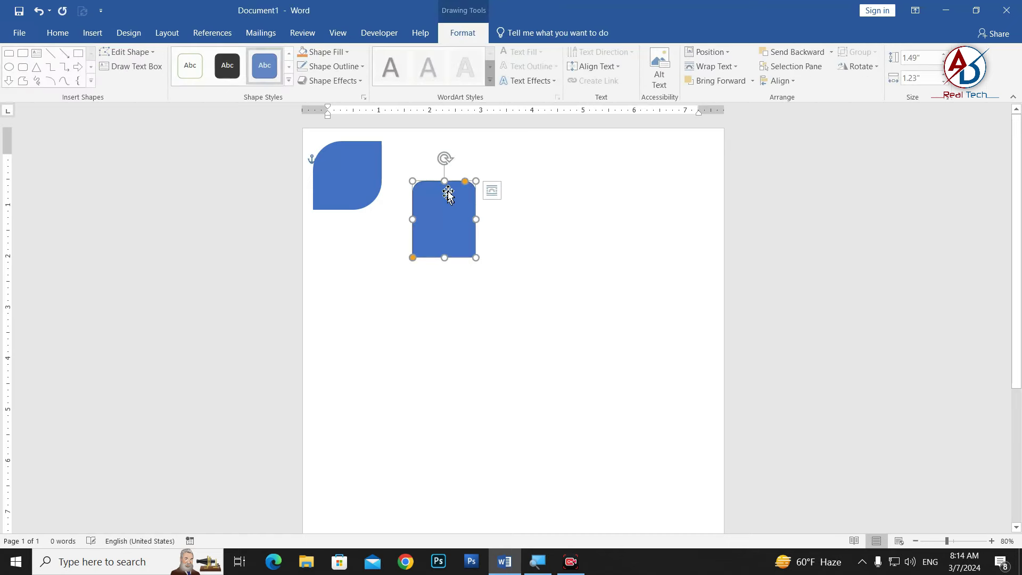
{"action": "left_click_drag", "start_coordinate": [445, 158], "coordinate": [530, 229]}
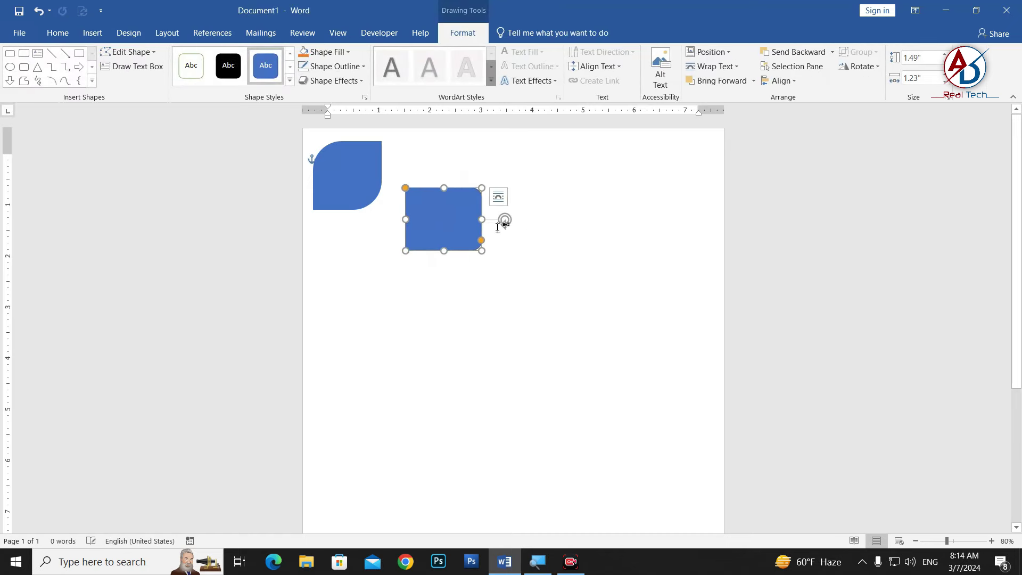
{"action": "mouse_move", "coordinate": [455, 228]}
{"action": "left_mouse_down"}
{"action": "mouse_move", "coordinate": [415, 180]}
{"action": "mouse_move", "coordinate": [405, 212]}
{"action": "left_mouse_up"}
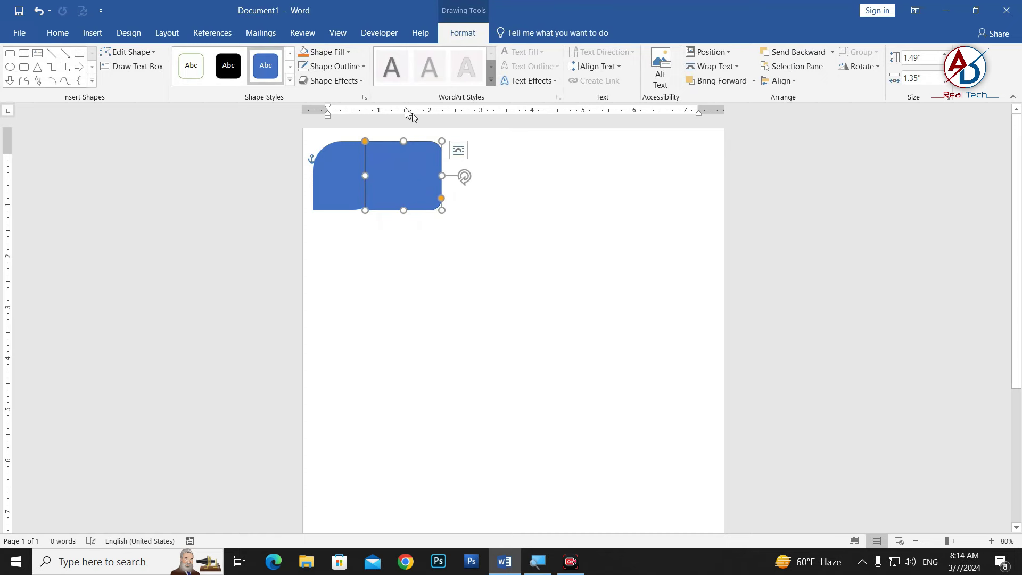
{"action": "scroll", "coordinate": [461, 244], "scroll_direction": "up", "scroll_amount": 2, "text": "ctrl"}
{"action": "scroll", "coordinate": [461, 243], "scroll_direction": "up", "scroll_amount": 5, "text": "ctrl"}
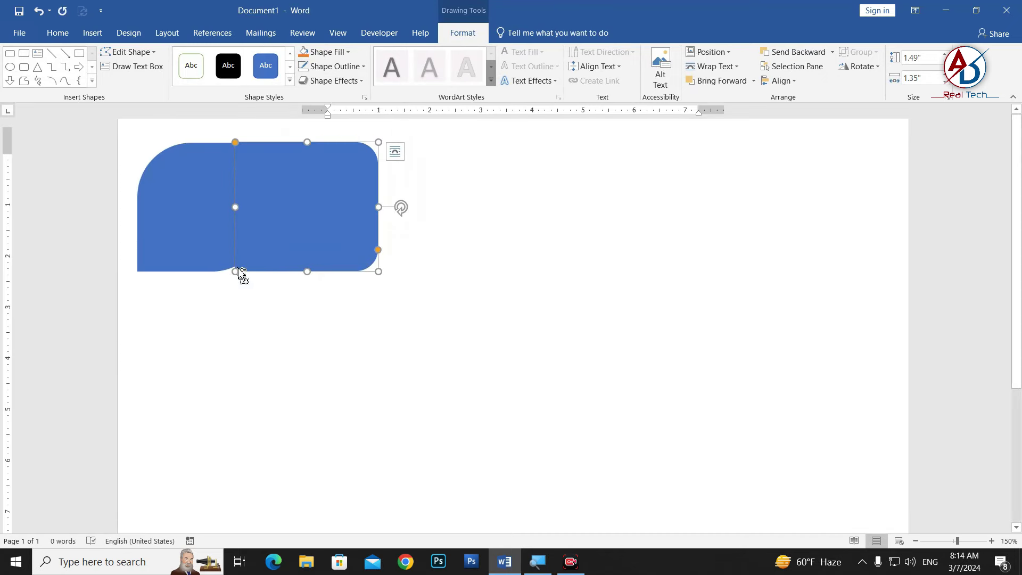
{"action": "left_click_drag", "start_coordinate": [269, 247], "coordinate": [259, 245]}
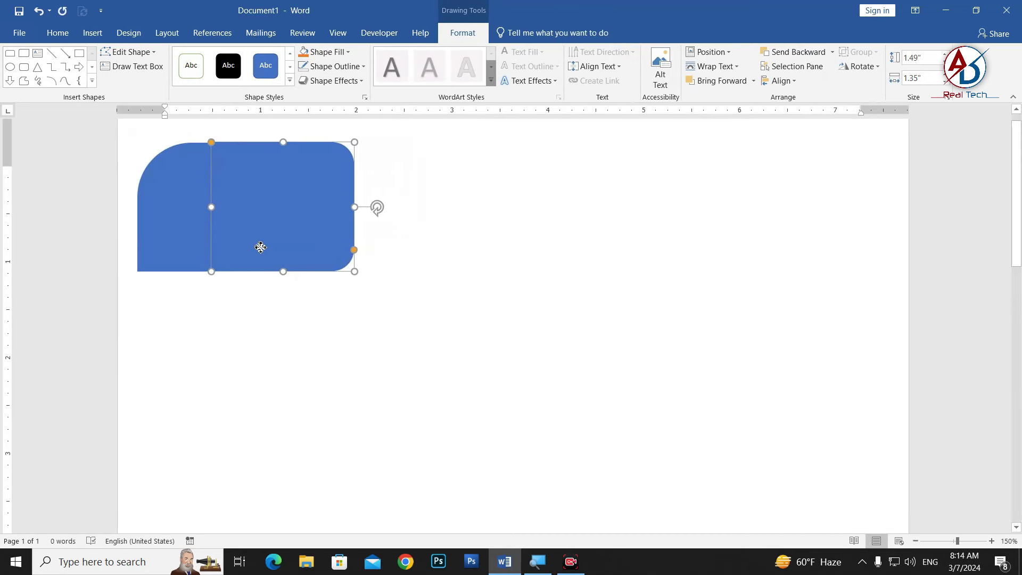
{"action": "left_click", "coordinate": [279, 302]}
Stretch the rounded rectangle into a banner about 7.06 × 1.35 inches across the page top.
{"action": "left_click", "coordinate": [293, 243]}
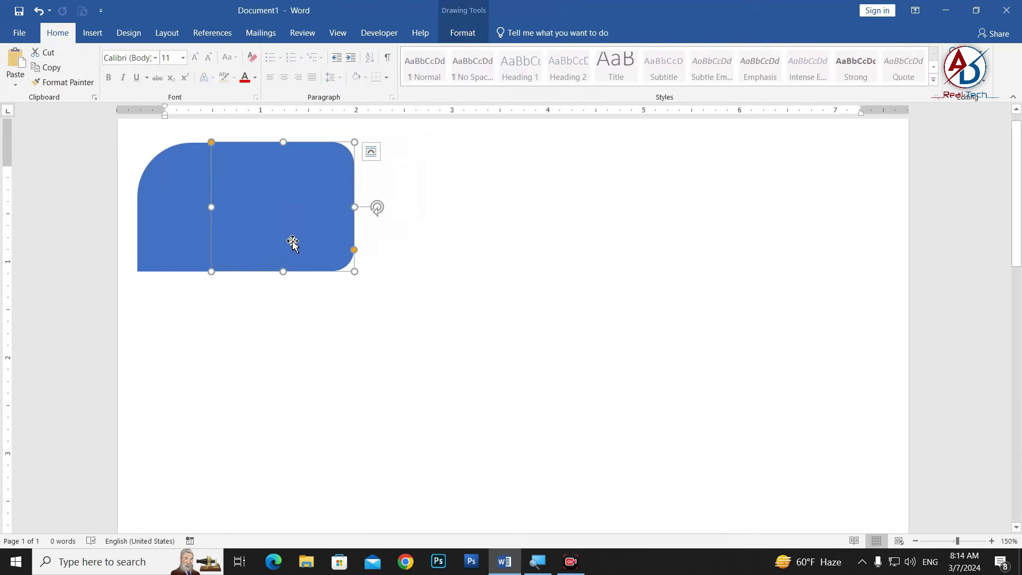
{"action": "left_click", "coordinate": [450, 347]}
{"action": "left_click", "coordinate": [311, 245]}
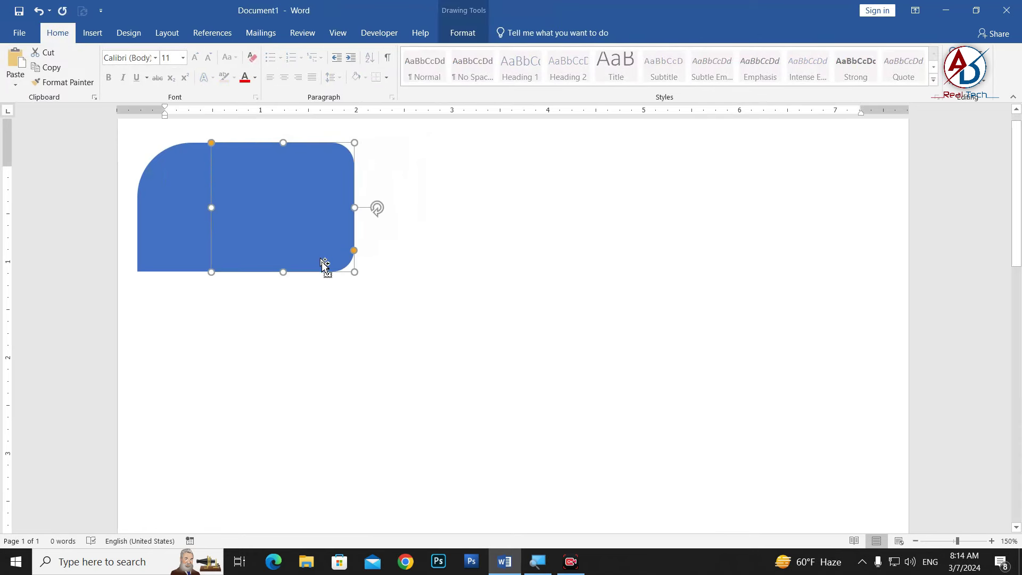
{"action": "scroll", "coordinate": [326, 267], "scroll_direction": "down", "scroll_amount": 5, "text": "ctrl"}
{"action": "scroll", "coordinate": [413, 266], "scroll_direction": "down", "scroll_amount": 4, "text": "ctrl"}
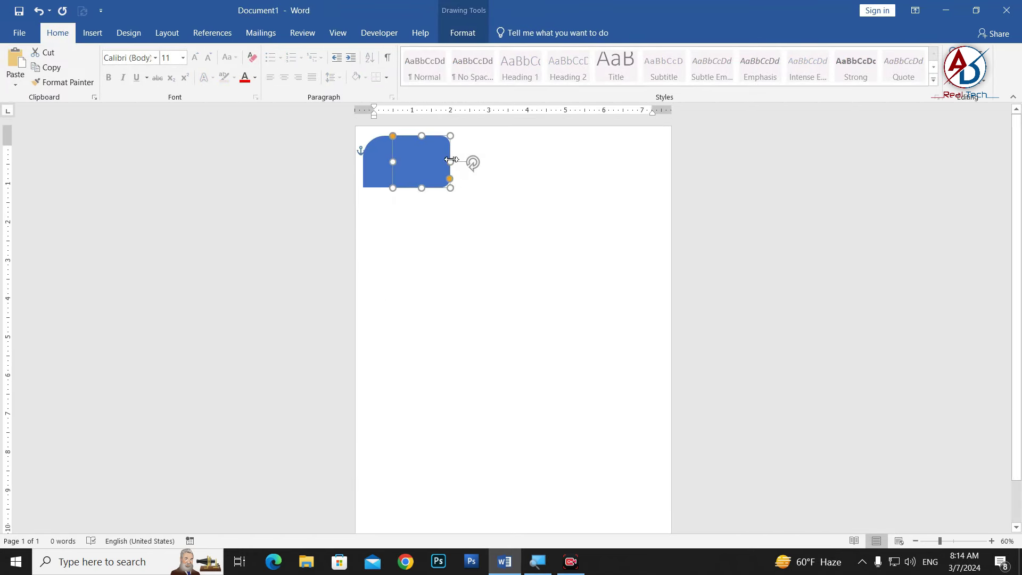
{"action": "left_click_drag", "start_coordinate": [450, 159], "coordinate": [666, 170]}
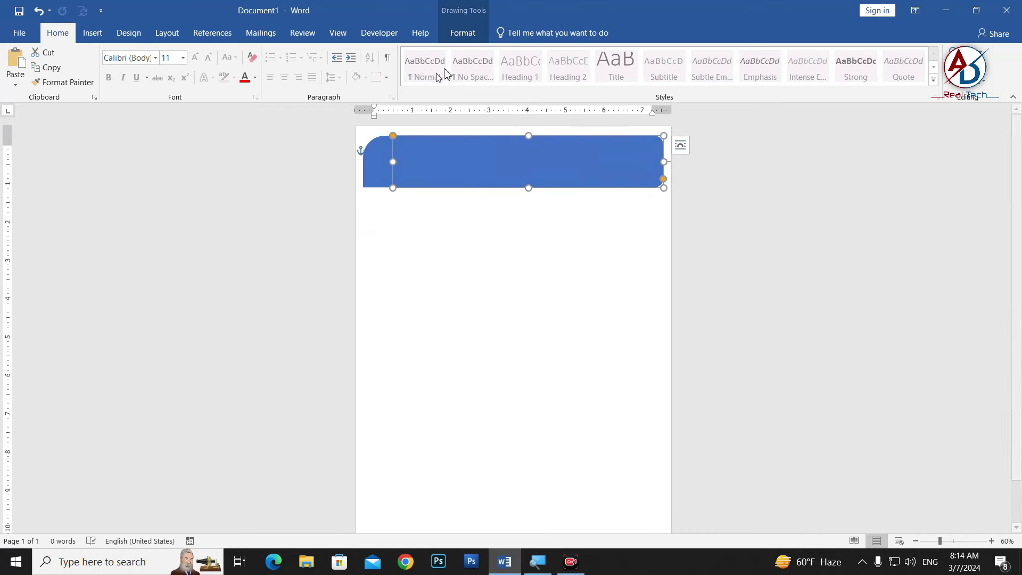
{"action": "left_click", "coordinate": [473, 35]}
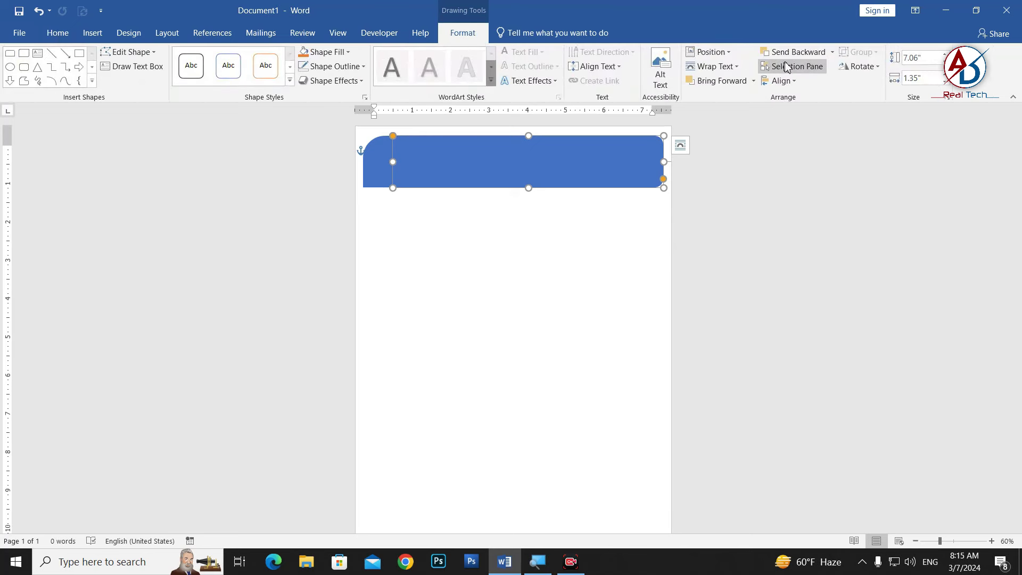
Fill the long banner shape with a custom dark green, RGB 0,126,57.
{"action": "left_click", "coordinate": [326, 51]}
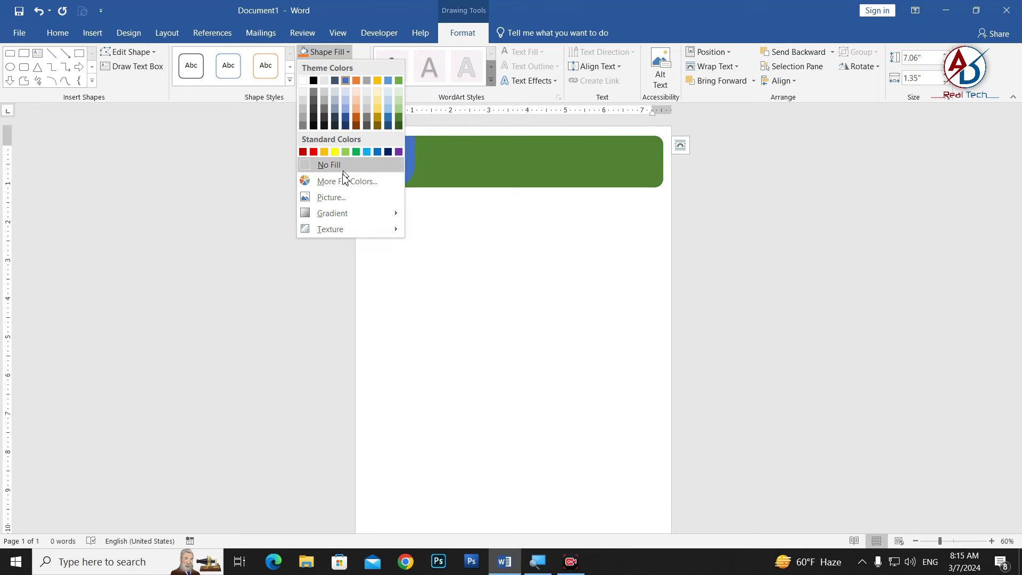
{"action": "left_click", "coordinate": [356, 152]}
{"action": "left_click", "coordinate": [383, 160]}
{"action": "left_click", "coordinate": [325, 52]}
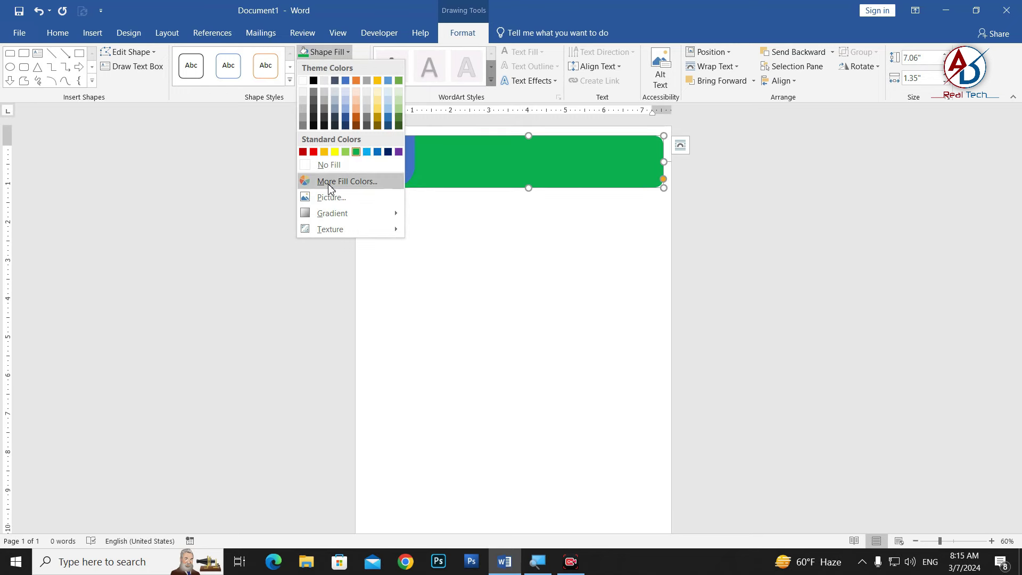
{"action": "left_click", "coordinate": [334, 187]}
{"action": "left_click_drag", "start_coordinate": [685, 249], "coordinate": [682, 254]}
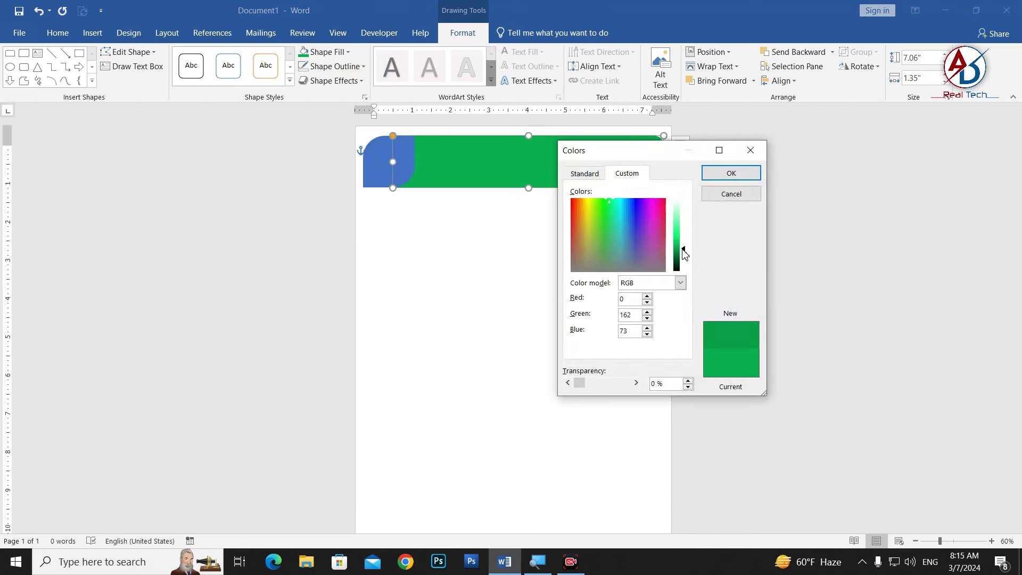
{"action": "left_click", "coordinate": [731, 173]}
{"action": "left_click", "coordinate": [474, 266]}
Fill the small leaf shape at the banner's left end with standard Dark Red.
{"action": "left_click", "coordinate": [409, 168]}
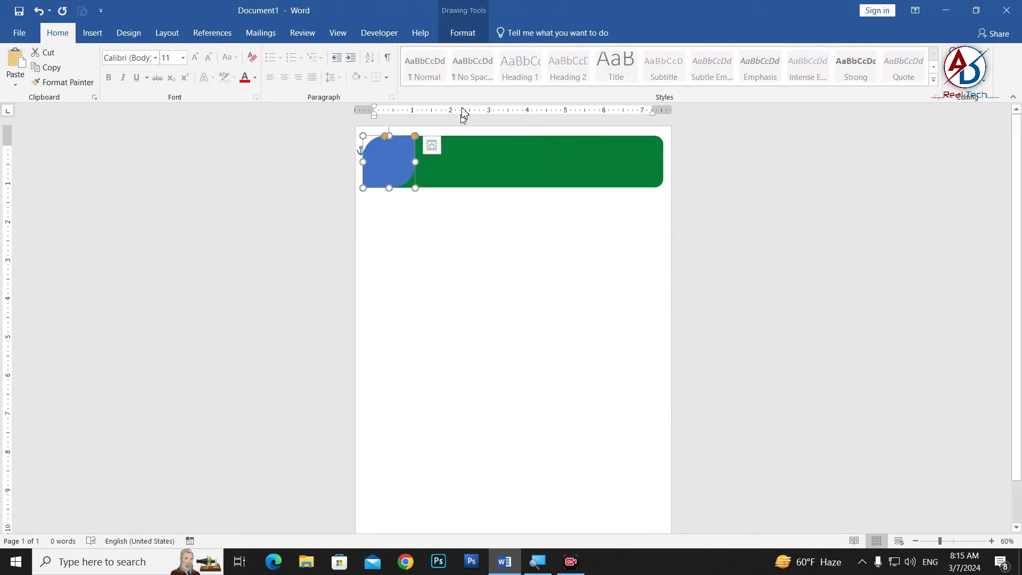
{"action": "left_click", "coordinate": [463, 32]}
{"action": "left_click", "coordinate": [331, 53]}
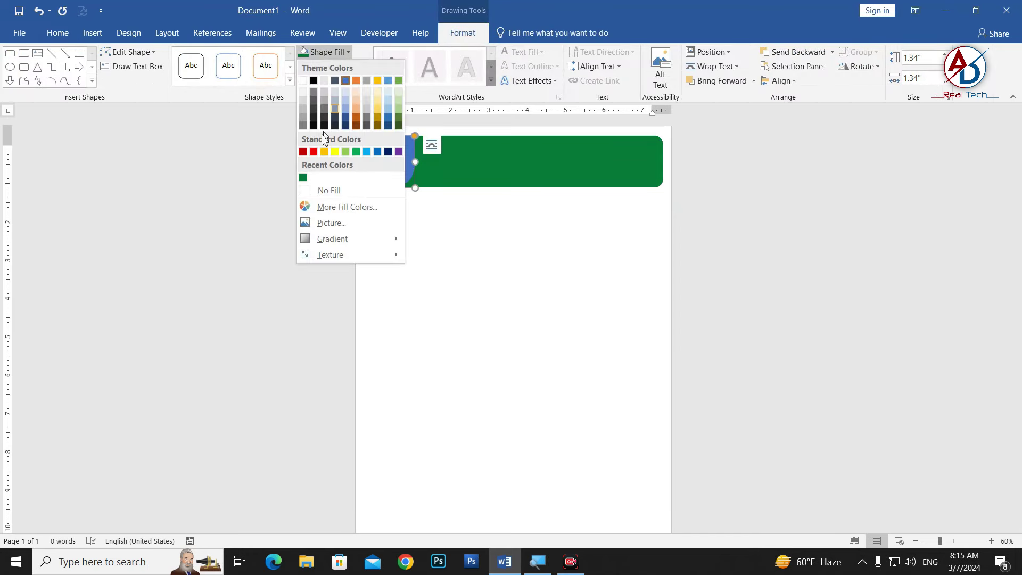
{"action": "left_click", "coordinate": [302, 150]}
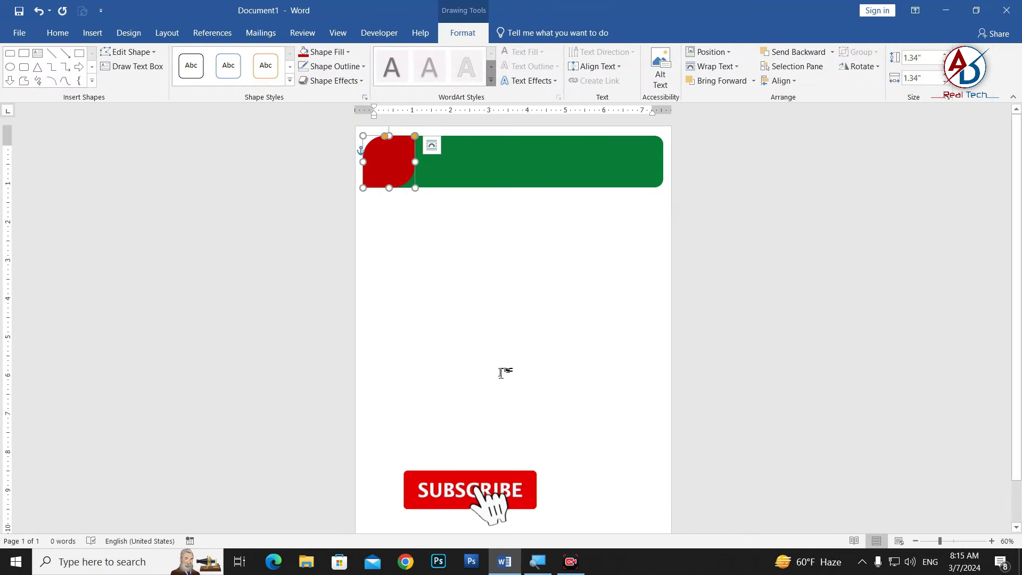
{"action": "scroll", "coordinate": [504, 372], "scroll_direction": "up", "scroll_amount": 6, "text": "ctrl"}
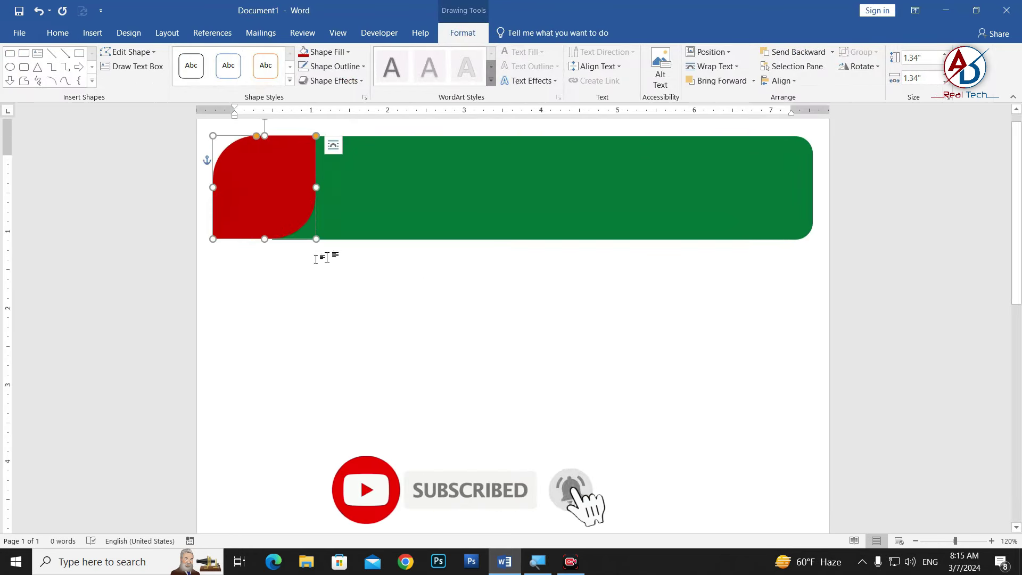
{"action": "left_click", "coordinate": [403, 346]}
{"action": "scroll", "coordinate": [302, 244], "scroll_direction": "up", "scroll_amount": 2, "text": "ctrl"}
{"action": "scroll", "coordinate": [301, 234], "scroll_direction": "up", "scroll_amount": 1, "text": "ctrl"}
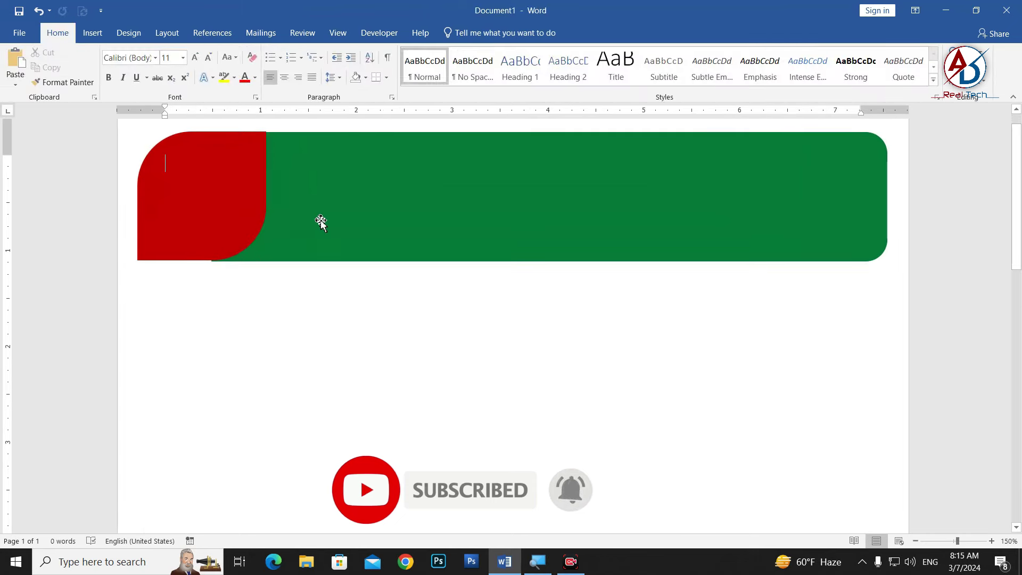
{"action": "left_click", "coordinate": [319, 219]}
{"action": "left_click", "coordinate": [336, 338]}
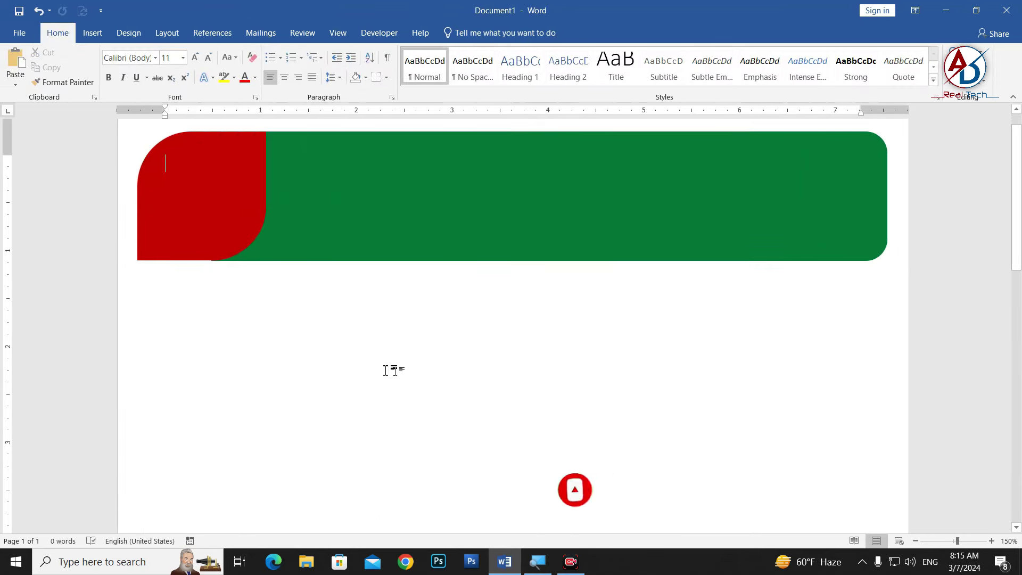
{"action": "left_click", "coordinate": [286, 255]}
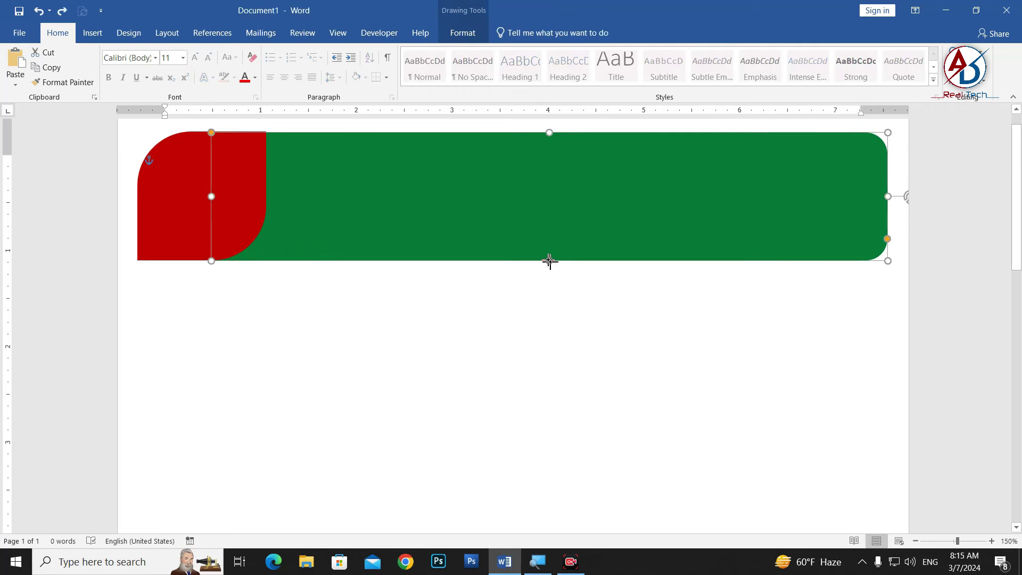
Open the Format Shape settings for the red leaf shape.
{"action": "left_click", "coordinate": [420, 328]}
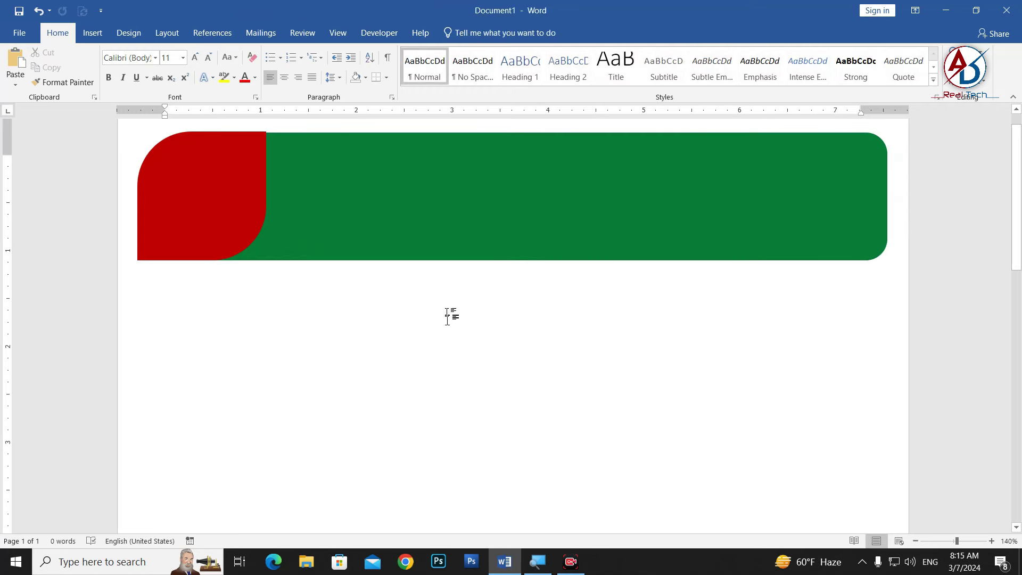
{"action": "scroll", "coordinate": [447, 315], "scroll_direction": "down", "scroll_amount": 4}
{"action": "left_click", "coordinate": [430, 198]}
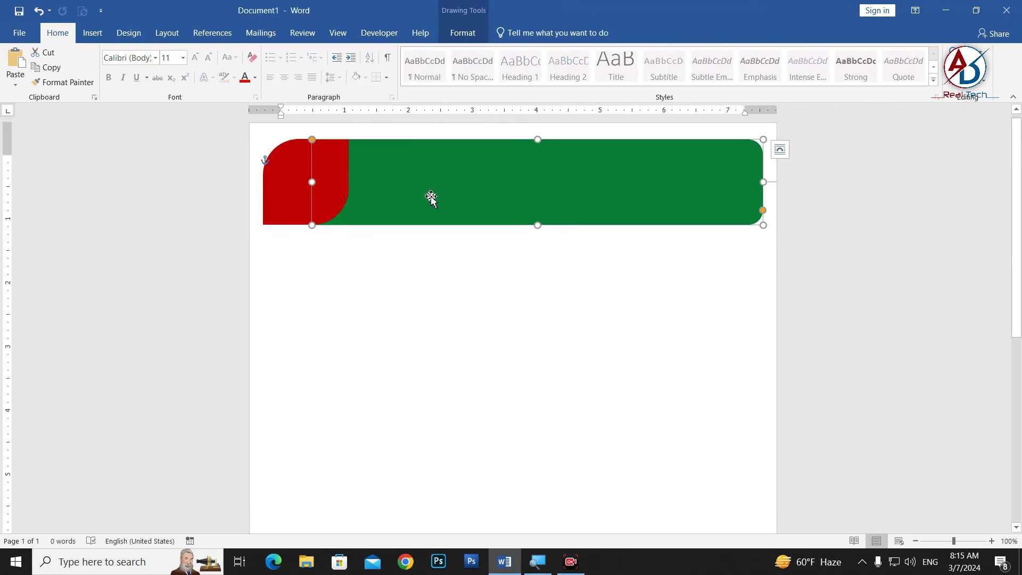
{"action": "left_click", "coordinate": [426, 325]}
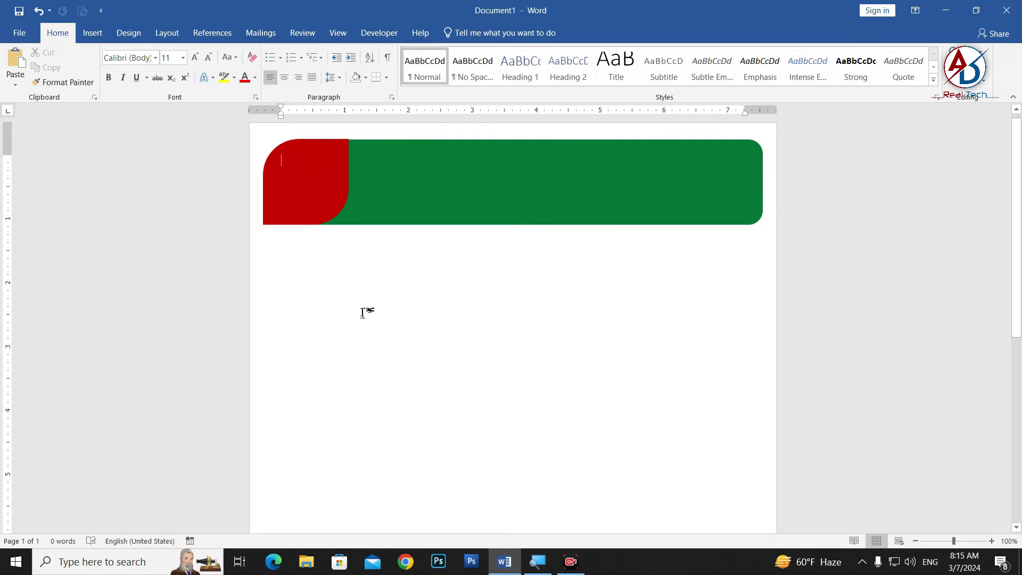
{"action": "left_click", "coordinate": [320, 186]}
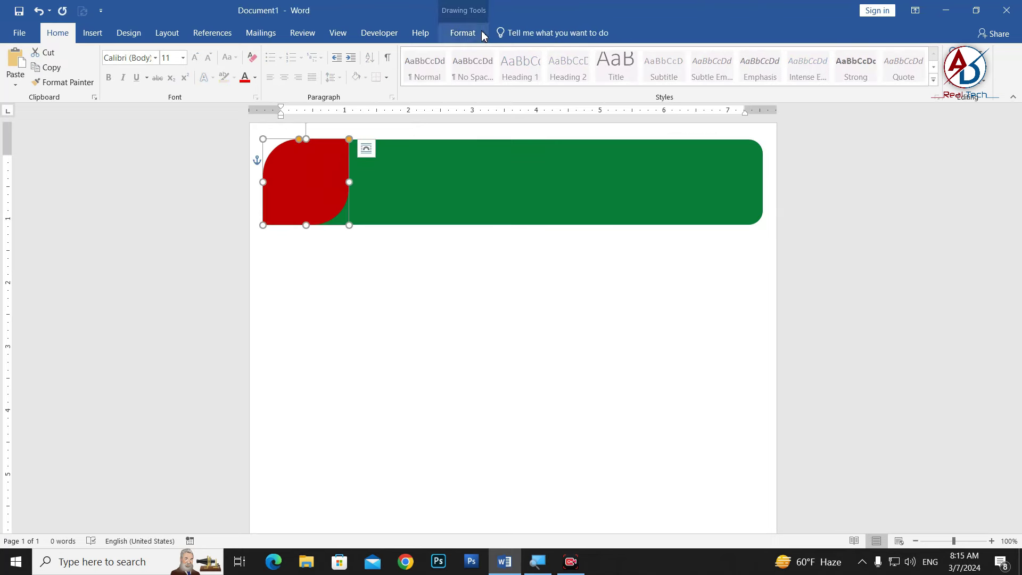
{"action": "left_click", "coordinate": [463, 33]}
{"action": "right_click", "coordinate": [312, 182]}
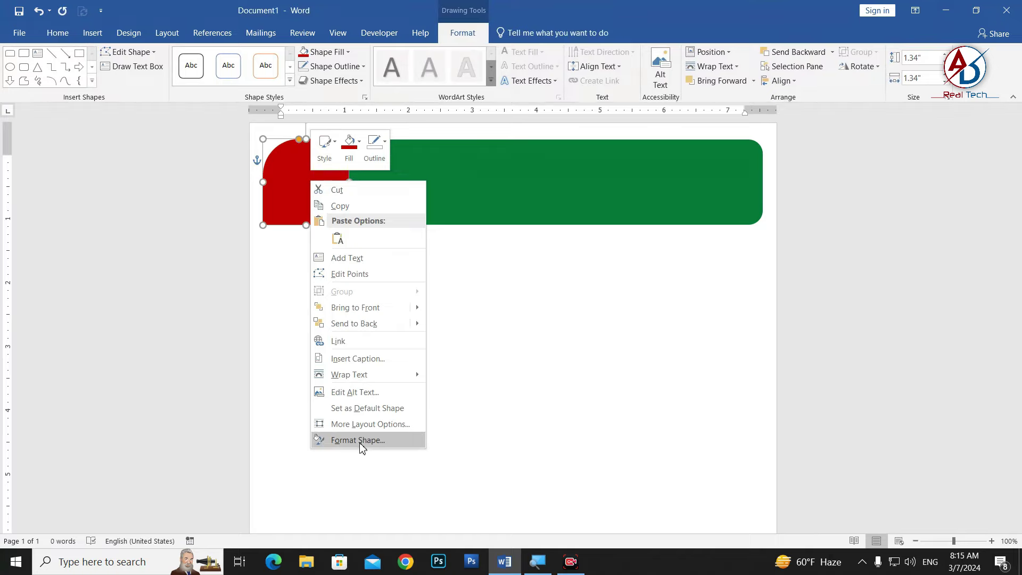
{"action": "left_click", "coordinate": [361, 442]}
Give the red shape a solid white outline with width raised to 4.5 pt.
{"action": "left_click", "coordinate": [863, 185]}
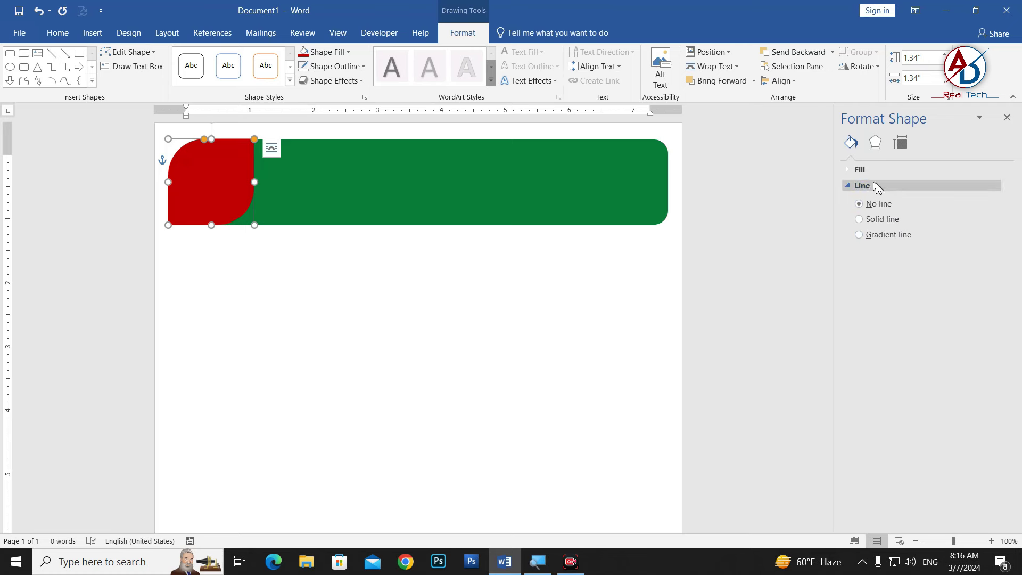
{"action": "left_click", "coordinate": [892, 222]}
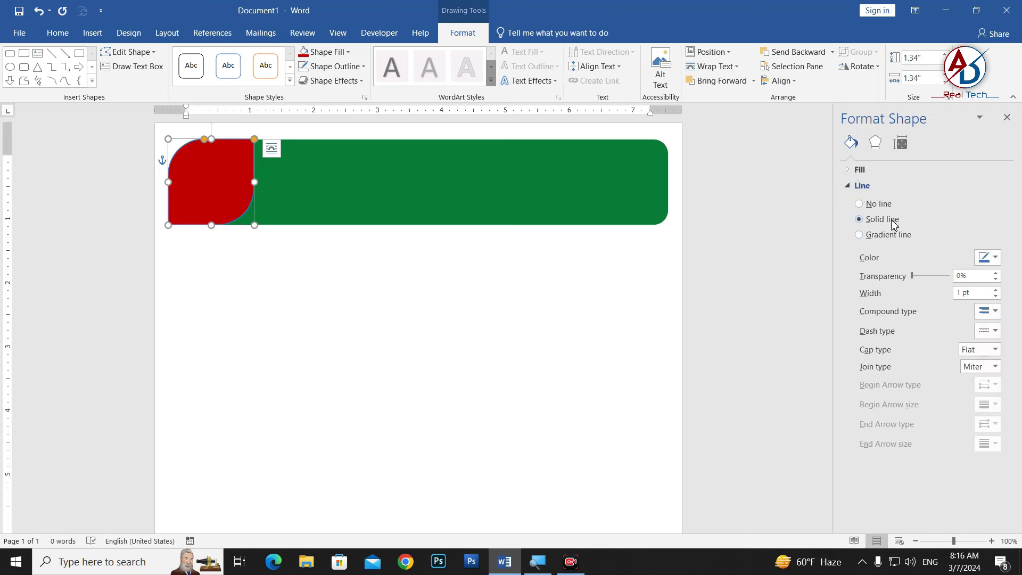
{"action": "left_click", "coordinate": [995, 257]}
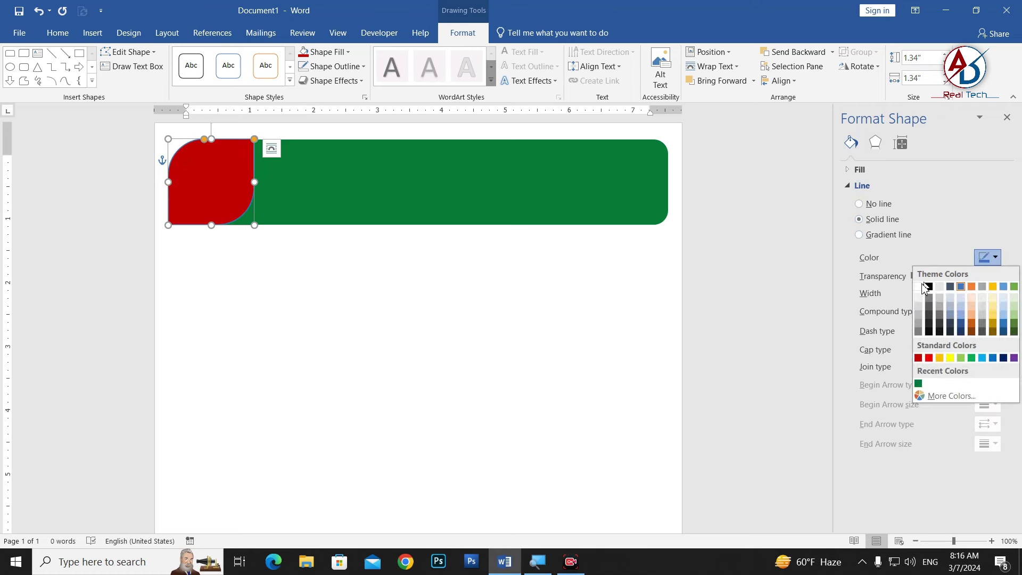
{"action": "left_click", "coordinate": [918, 287]}
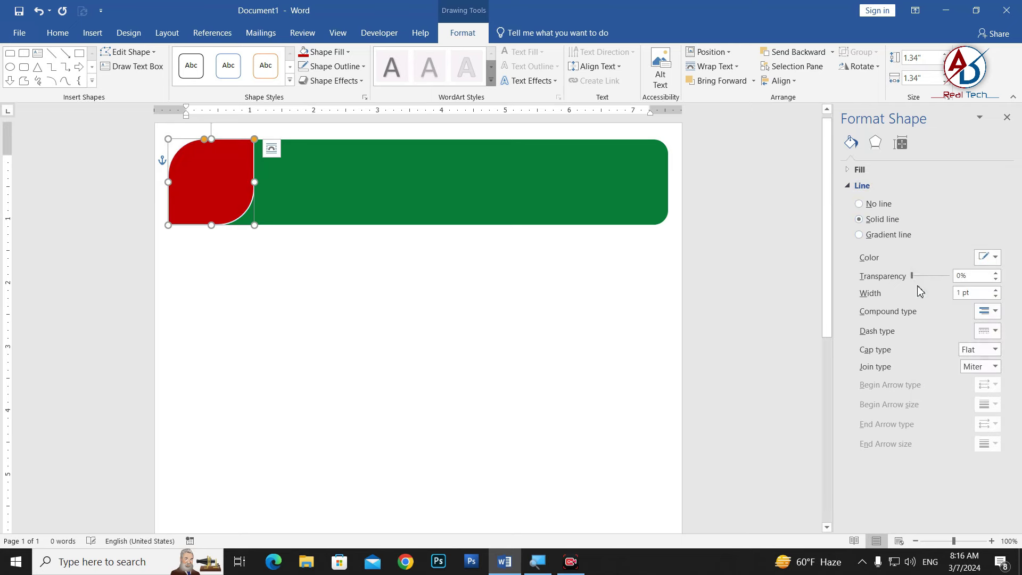
{"action": "left_click", "coordinate": [996, 290]}
{"action": "left_click", "coordinate": [996, 290]}
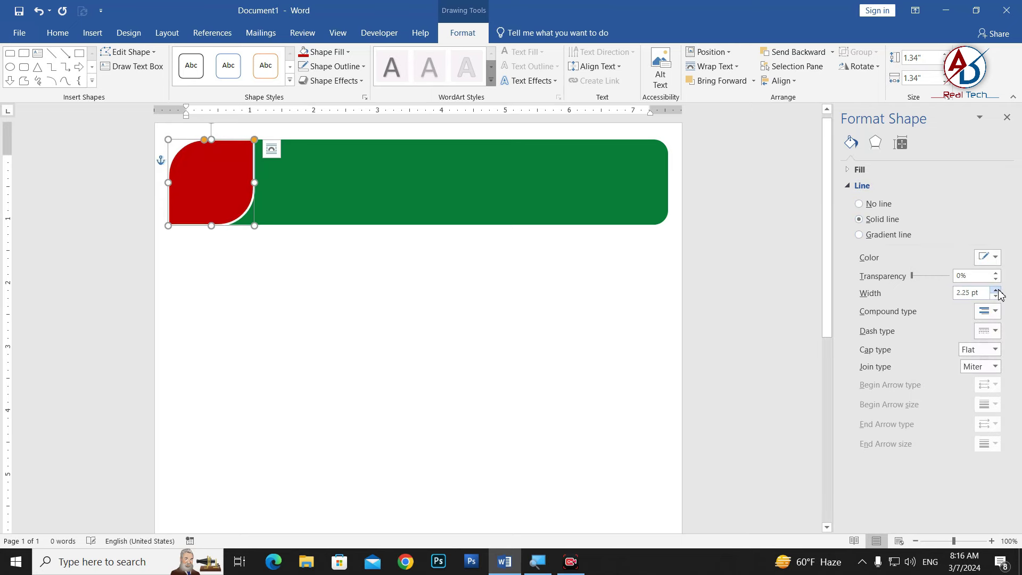
{"action": "left_click", "coordinate": [996, 290]}
{"action": "left_click", "coordinate": [996, 290]}
{"action": "left_click", "coordinate": [995, 290]}
{"action": "left_click", "coordinate": [995, 290]}
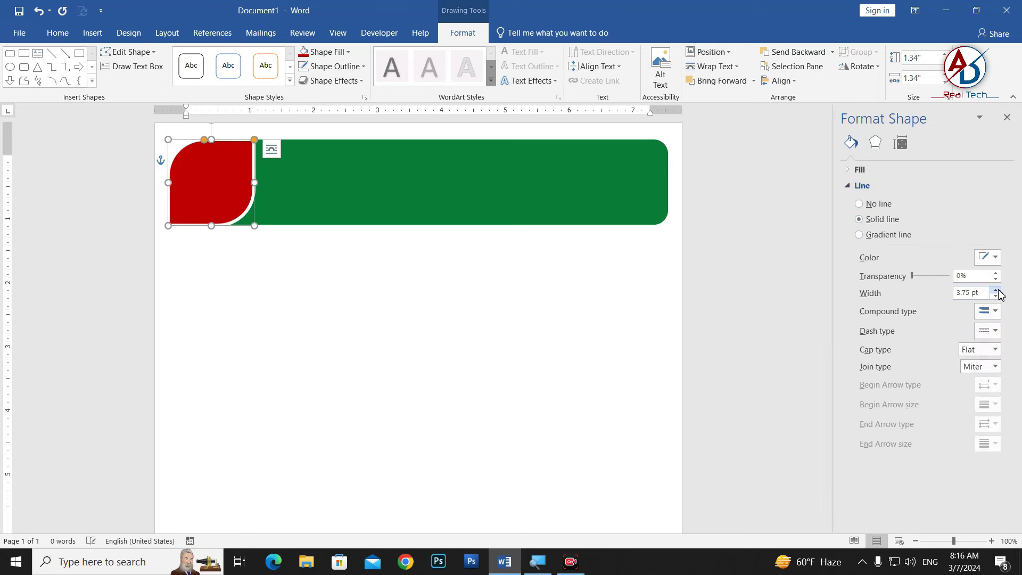
{"action": "left_click", "coordinate": [996, 290]}
{"action": "left_click", "coordinate": [997, 292]}
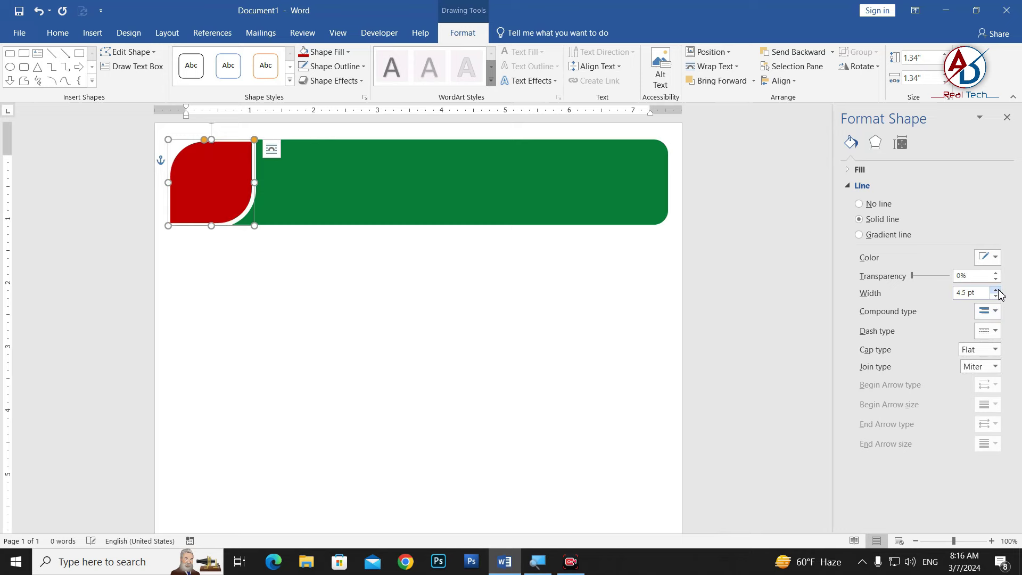
{"action": "left_click", "coordinate": [531, 346]}
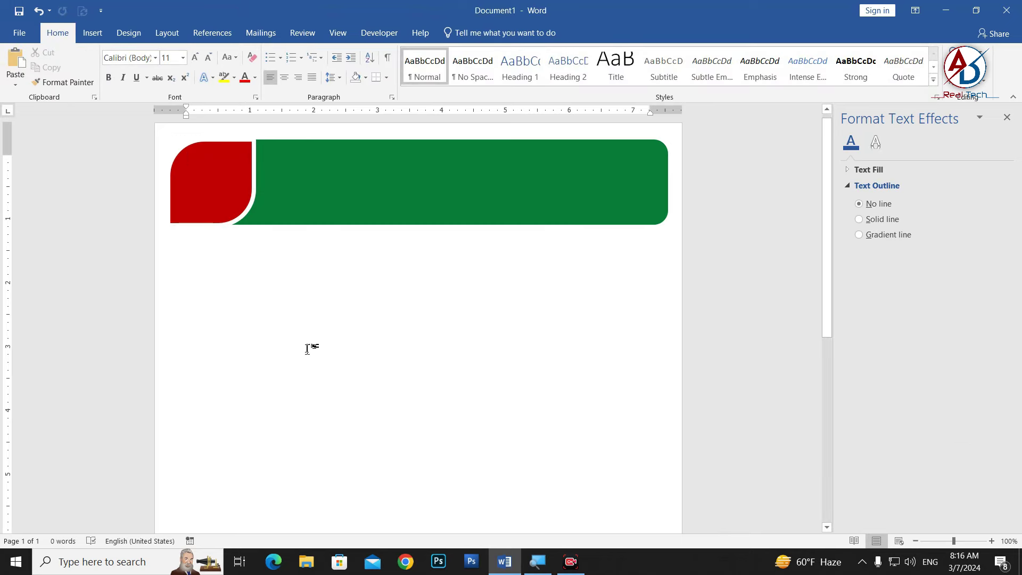
Thicken the red shape's white outline by one more increment.
{"action": "scroll", "coordinate": [308, 348], "scroll_direction": "up", "scroll_amount": 6, "text": "ctrl"}
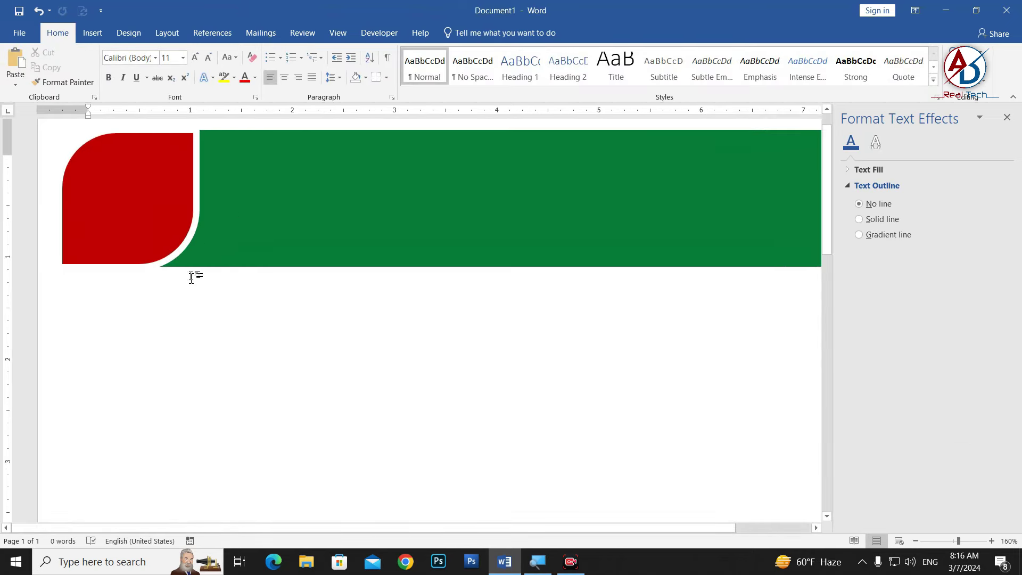
{"action": "scroll", "coordinate": [268, 309], "scroll_direction": "down", "scroll_amount": 5, "text": "ctrl"}
{"action": "scroll", "coordinate": [279, 332], "scroll_direction": "down", "scroll_amount": 4, "text": "ctrl"}
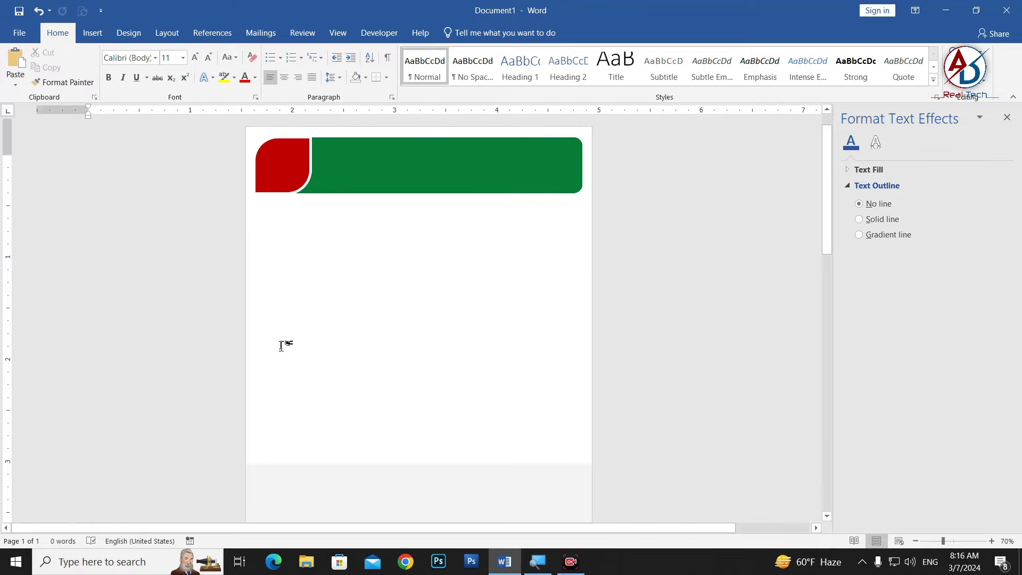
{"action": "left_click", "coordinate": [268, 167]}
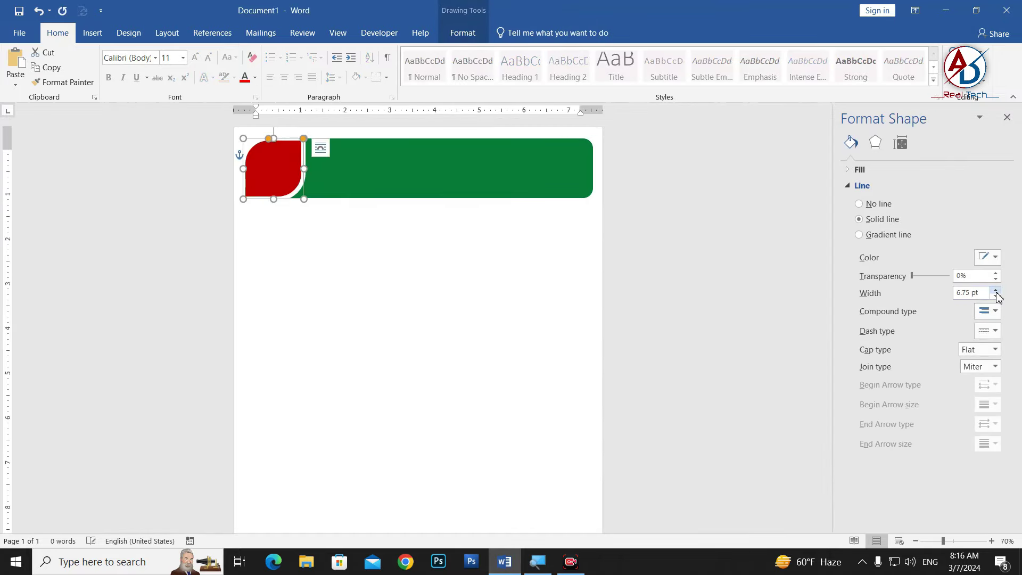
{"action": "left_click", "coordinate": [996, 291]}
{"action": "left_click", "coordinate": [995, 290]}
{"action": "left_click", "coordinate": [410, 452]}
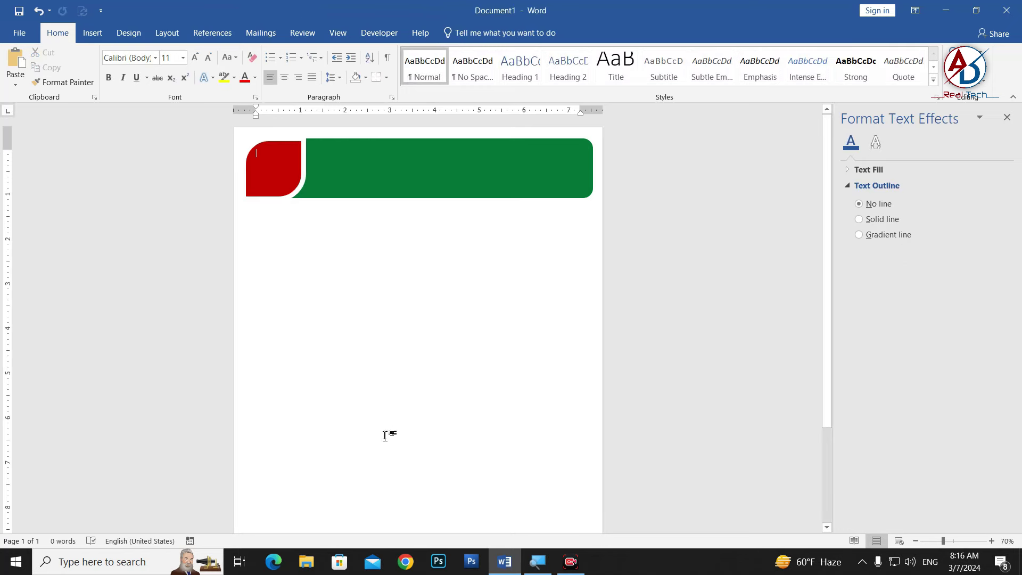
Enlarge the red leaf by extending its top, bottom and left edges.
{"action": "scroll", "coordinate": [354, 341], "scroll_direction": "up", "scroll_amount": 5, "text": "ctrl"}
{"action": "scroll", "coordinate": [151, 201], "scroll_direction": "up", "scroll_amount": 1, "text": "ctrl"}
{"action": "left_click", "coordinate": [151, 201]}
{"action": "scroll", "coordinate": [149, 176], "scroll_direction": "up", "scroll_amount": 1}
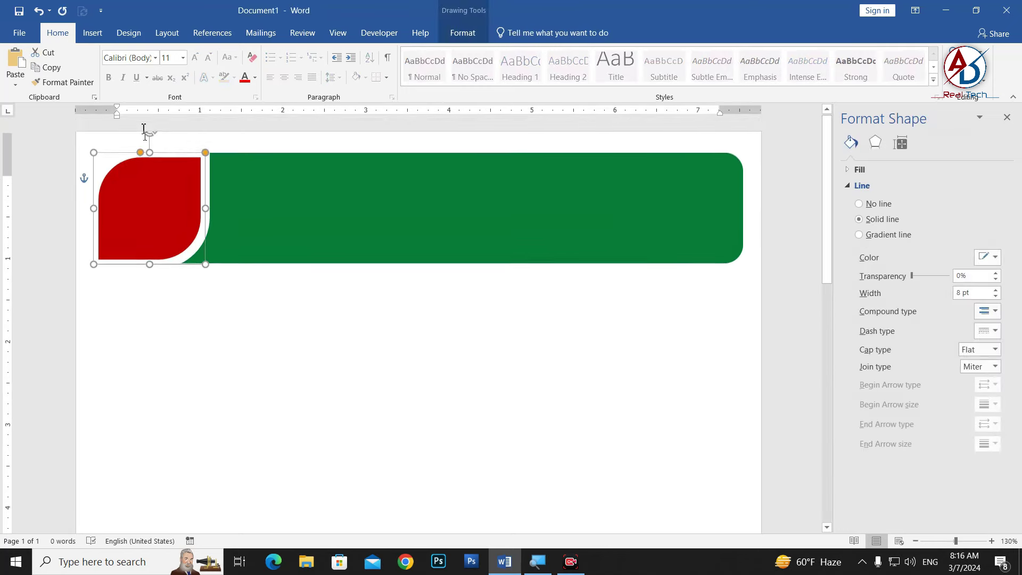
{"action": "left_click_drag", "start_coordinate": [150, 157], "coordinate": [149, 154]}
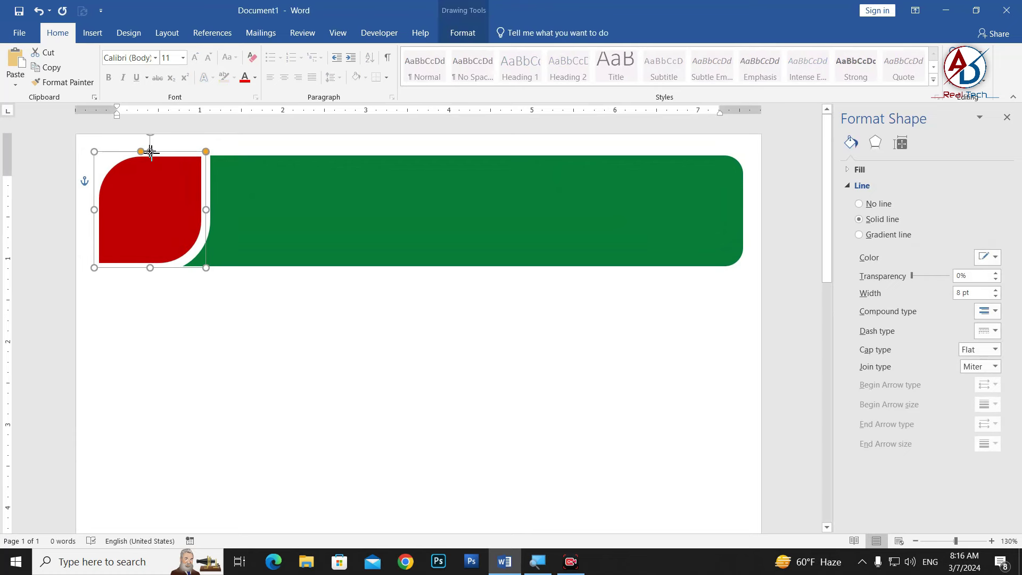
{"action": "left_click_drag", "start_coordinate": [148, 268], "coordinate": [148, 272]}
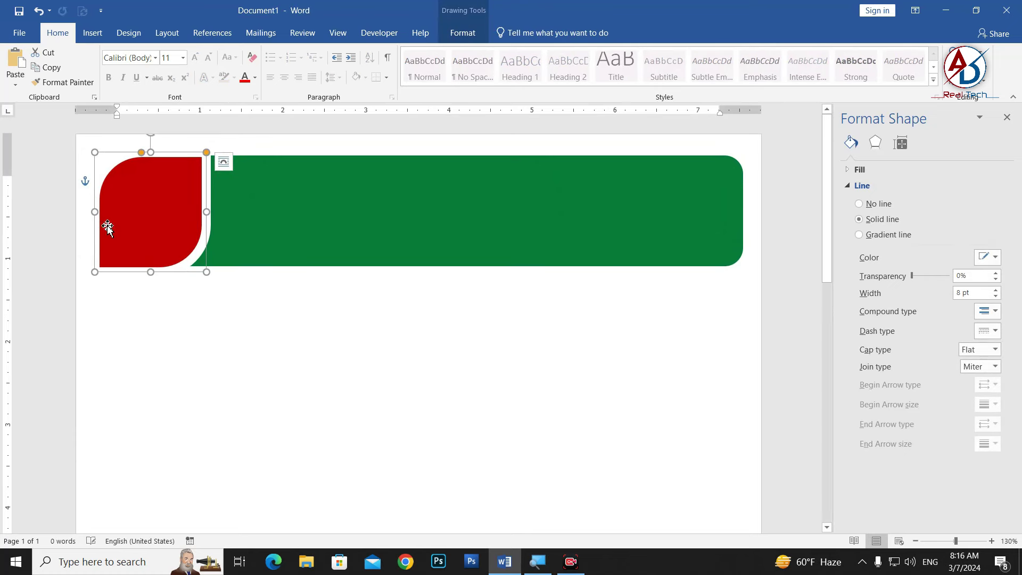
{"action": "left_click_drag", "start_coordinate": [95, 211], "coordinate": [88, 211]}
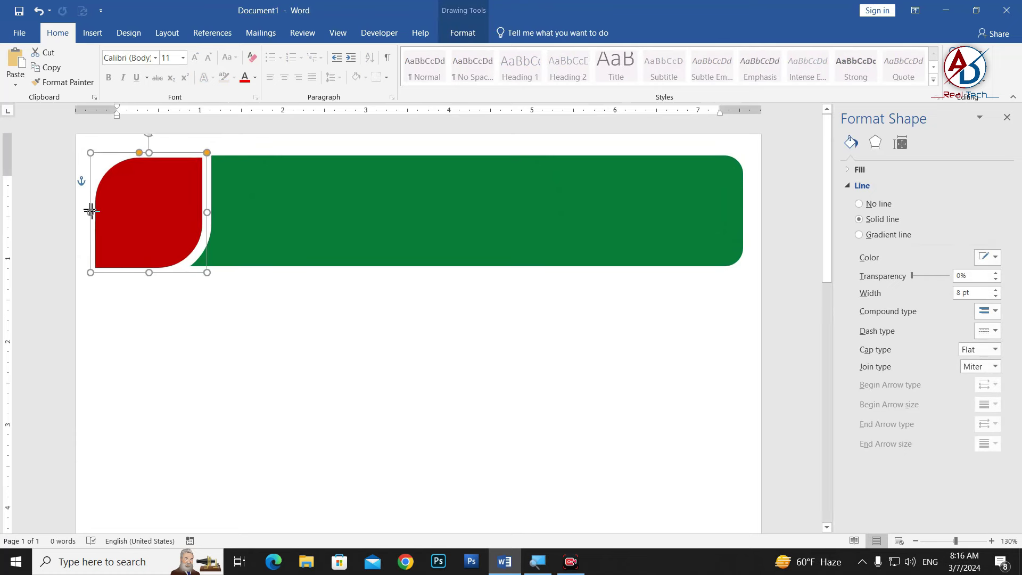
{"action": "left_click", "coordinate": [406, 349]}
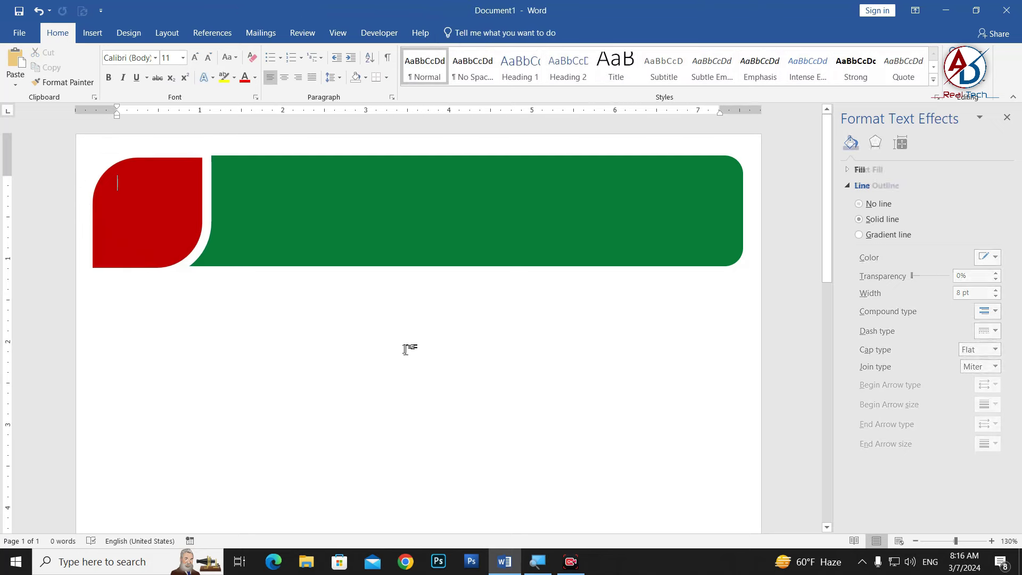
{"action": "scroll", "coordinate": [410, 351], "scroll_direction": "down", "scroll_amount": 3}
{"action": "scroll", "coordinate": [413, 287], "scroll_direction": "down", "scroll_amount": 2}
Stretch the red leaf's top edge up to the green banner's top.
{"action": "left_click", "coordinate": [315, 176]}
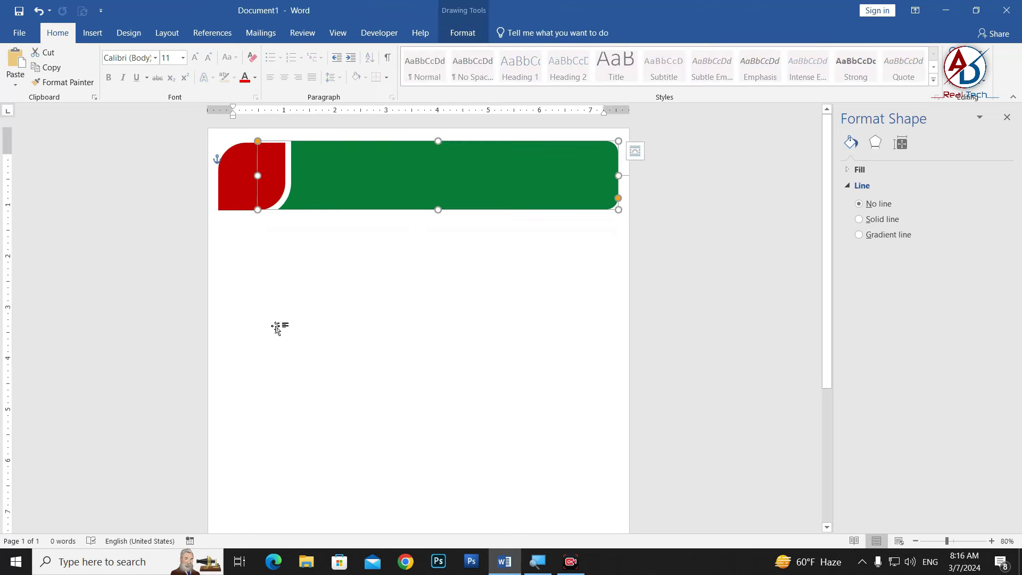
{"action": "left_click", "coordinate": [276, 326]}
{"action": "left_click", "coordinate": [266, 154]}
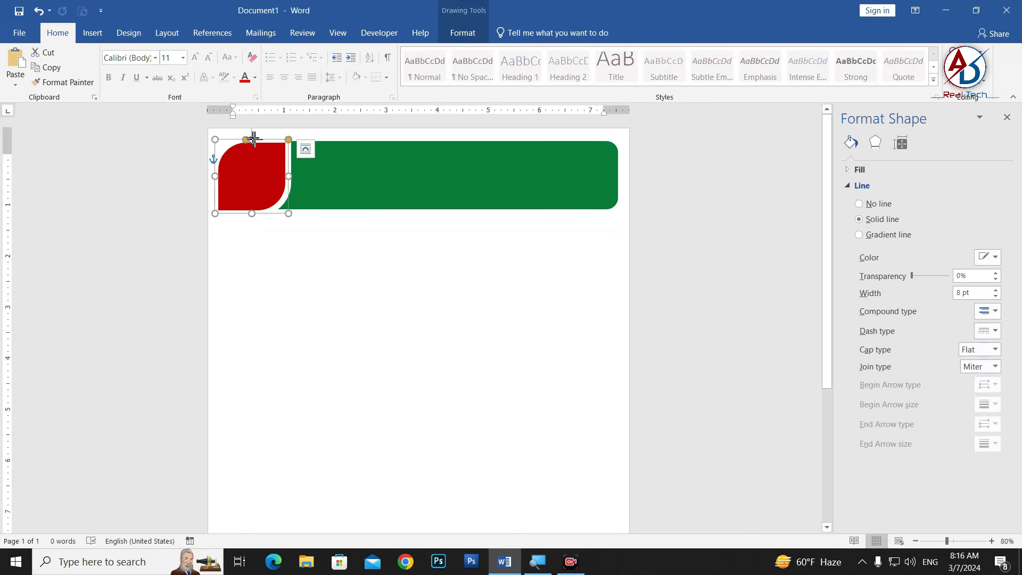
{"action": "left_click_drag", "start_coordinate": [254, 139], "coordinate": [254, 136]}
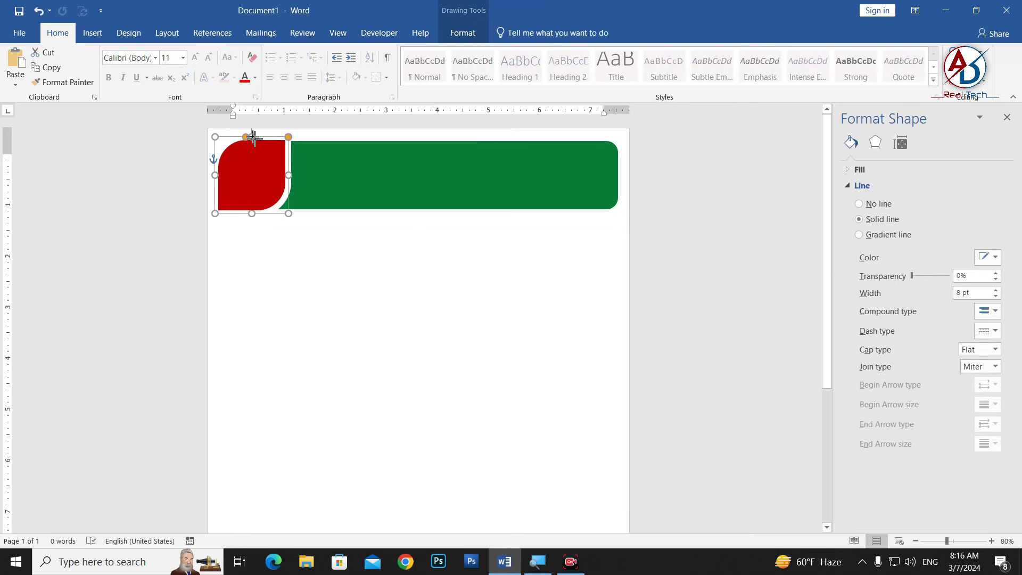
{"action": "left_click", "coordinate": [308, 223]}
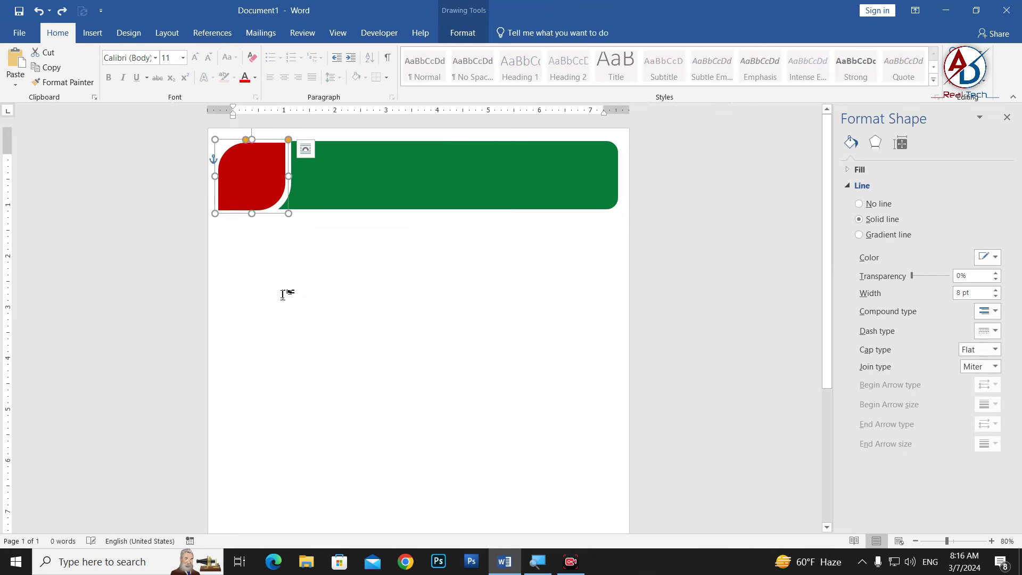
{"action": "scroll", "coordinate": [288, 295], "scroll_direction": "up", "scroll_amount": 6, "text": "ctrl"}
{"action": "scroll", "coordinate": [290, 305], "scroll_direction": "up", "scroll_amount": 5, "text": "ctrl"}
{"action": "left_click", "coordinate": [152, 155]}
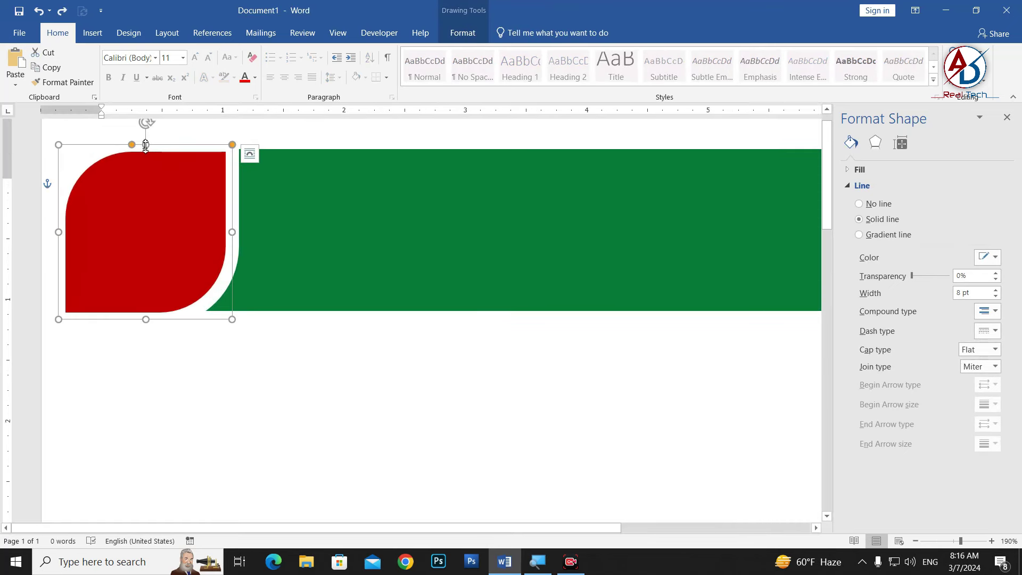
{"action": "left_click_drag", "start_coordinate": [145, 147], "coordinate": [146, 141]}
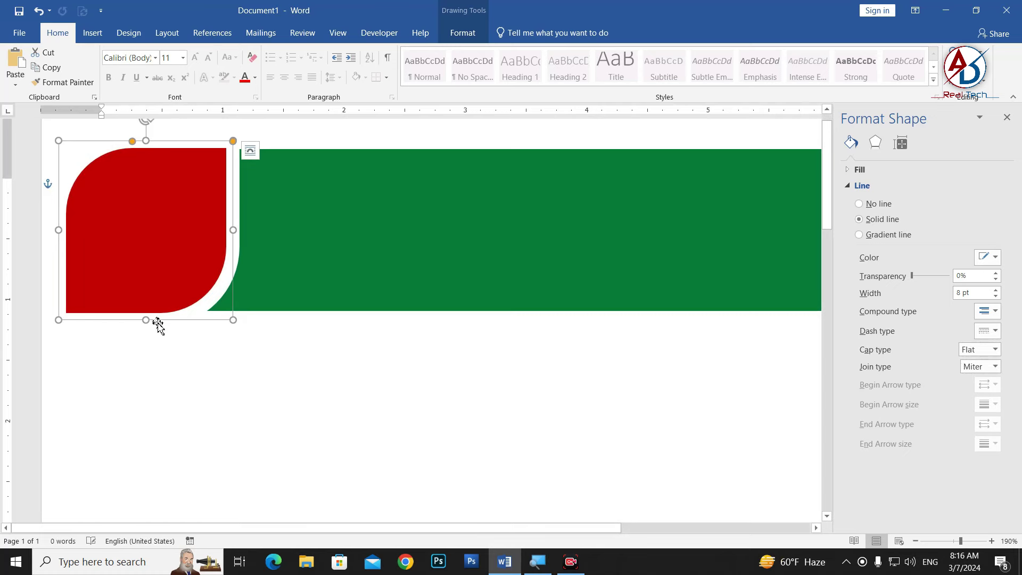
{"action": "left_click", "coordinate": [297, 395]}
{"action": "scroll", "coordinate": [306, 386], "scroll_direction": "down", "scroll_amount": 6, "text": "ctrl"}
{"action": "scroll", "coordinate": [331, 359], "scroll_direction": "down", "scroll_amount": 5, "text": "ctrl"}
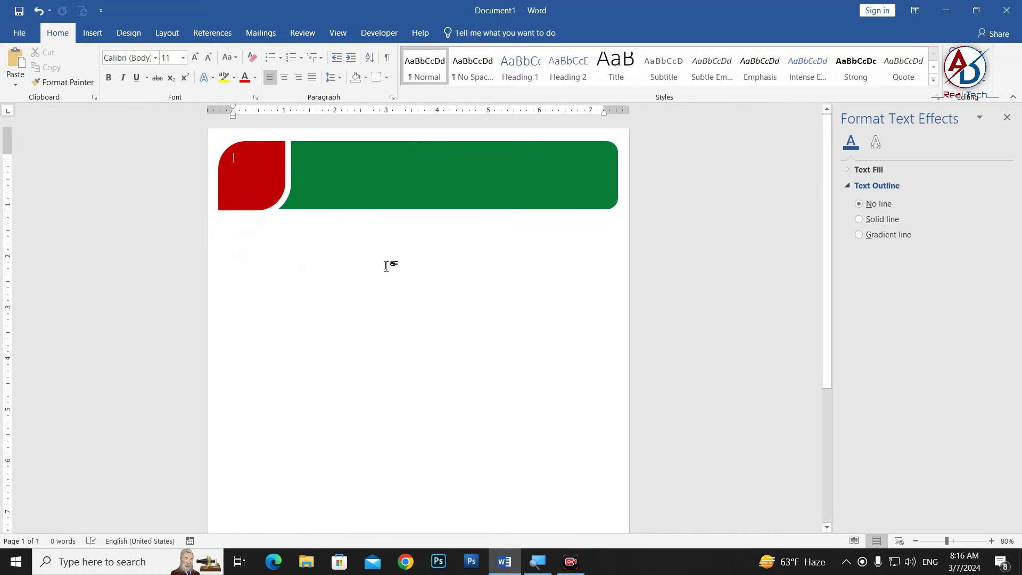
{"action": "scroll", "coordinate": [387, 271], "scroll_direction": "down", "scroll_amount": 2, "text": "ctrl"}
Select both header shapes together and nudge them slightly upward.
{"action": "left_click", "coordinate": [518, 177]}
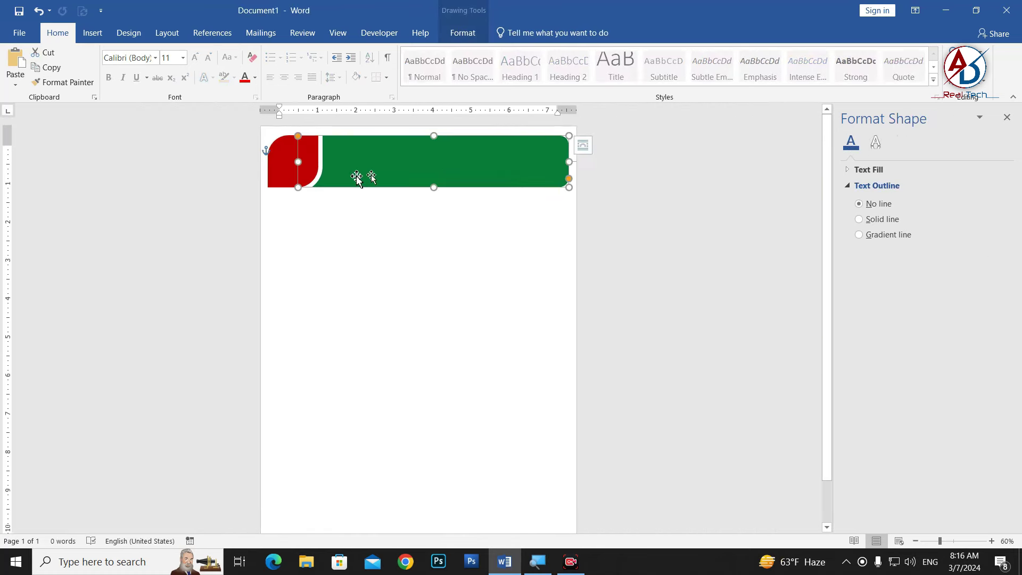
{"action": "left_click", "coordinate": [295, 169], "text": "shift"}
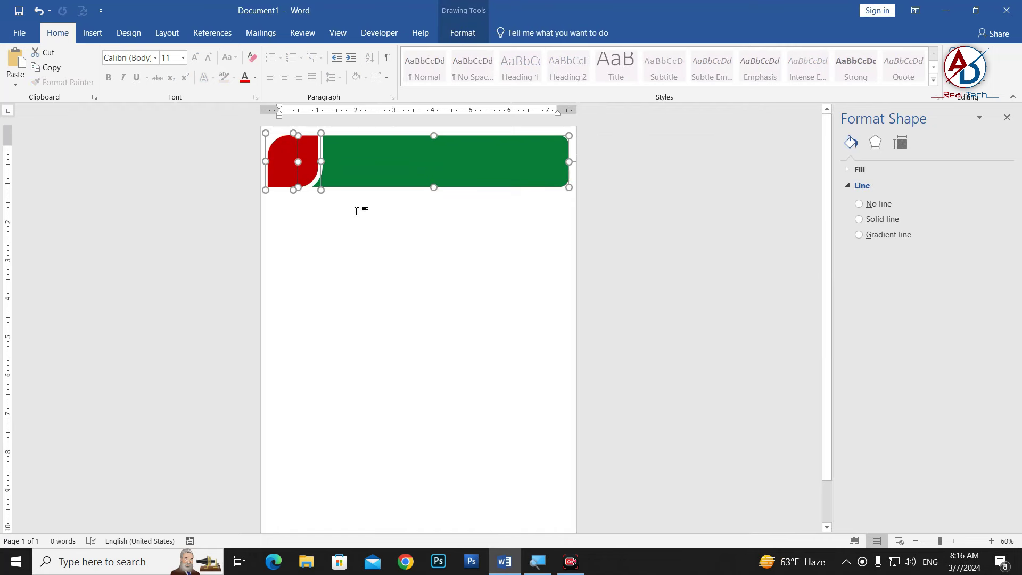
{"action": "key", "text": "Up"}
{"action": "key", "text": "Up"}
{"action": "key", "text": "Up"}
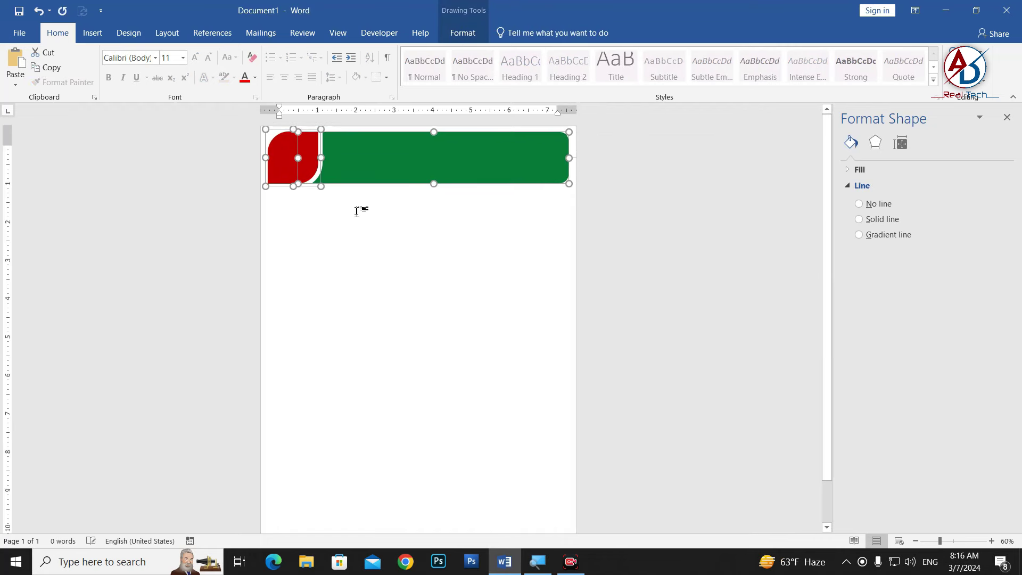
{"action": "key", "text": "Down"}
{"action": "key", "text": "Down"}
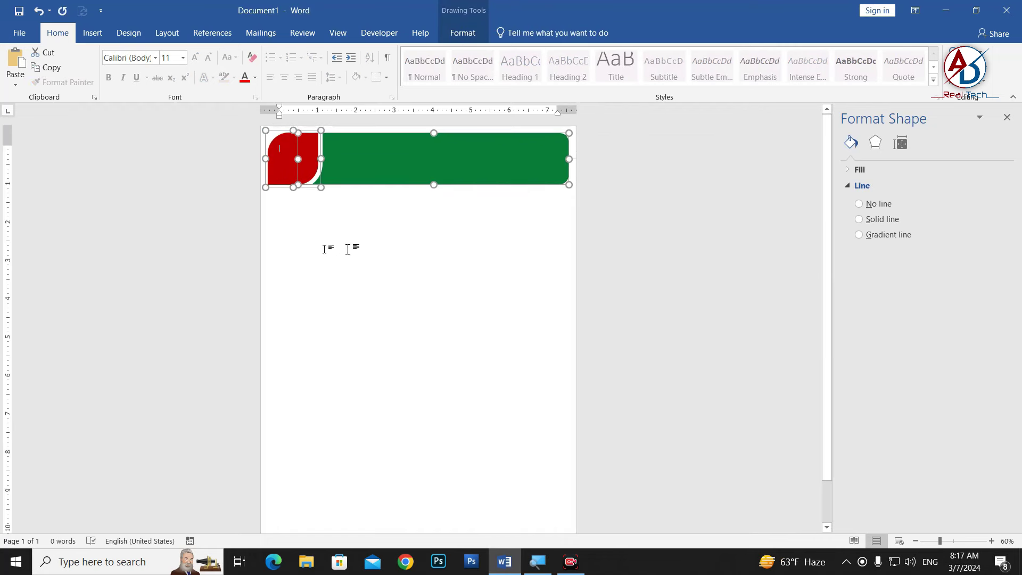
{"action": "left_click", "coordinate": [348, 249]}
{"action": "left_click", "coordinate": [1006, 117]}
{"action": "scroll", "coordinate": [552, 274], "scroll_direction": "up", "scroll_amount": 2, "text": "ctrl"}
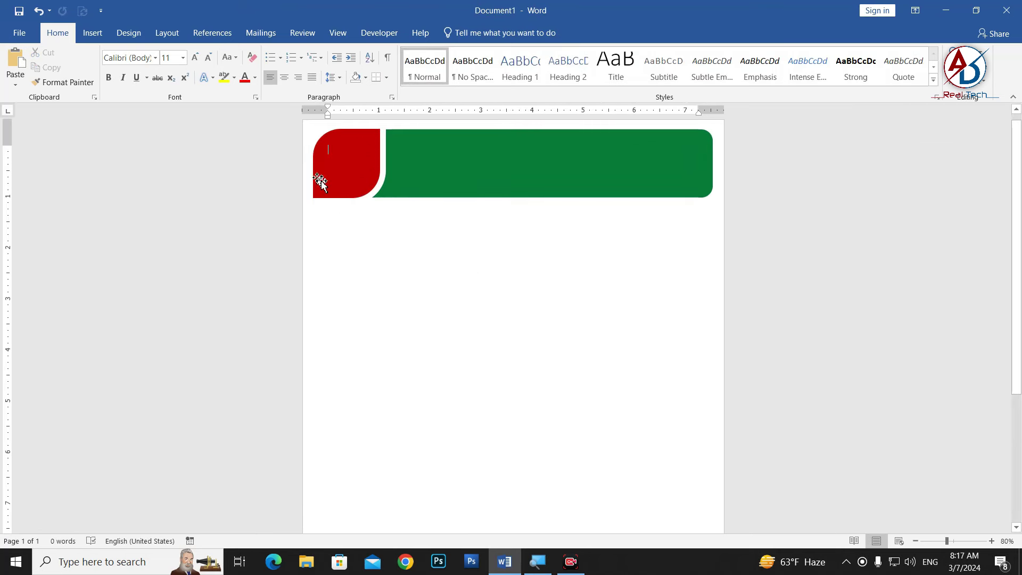
Insert the 'logo School' picture from drive D:.
{"action": "left_click", "coordinate": [92, 33]}
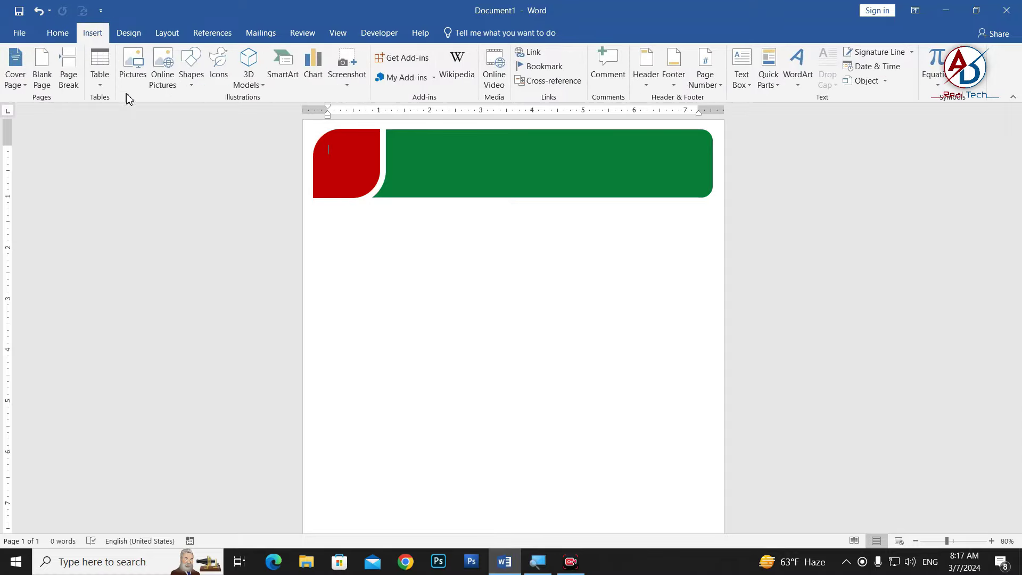
{"action": "left_click", "coordinate": [128, 72]}
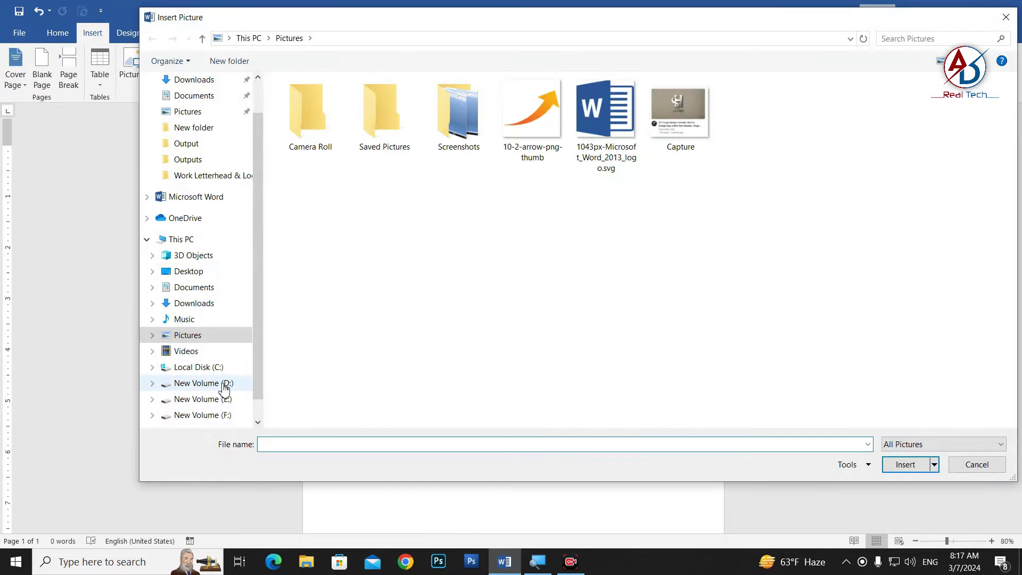
{"action": "left_click", "coordinate": [223, 383]}
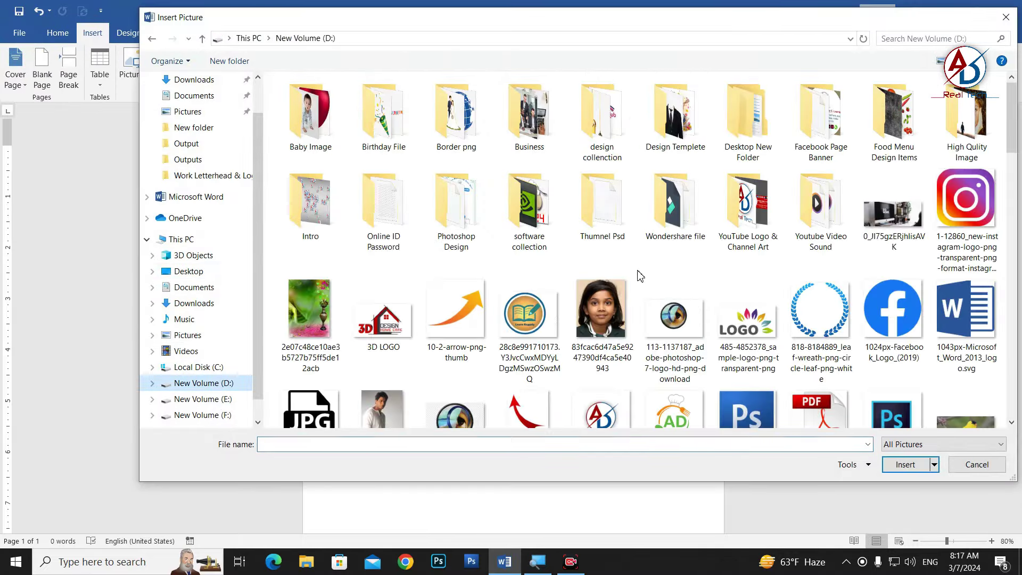
{"action": "scroll", "coordinate": [633, 302], "scroll_direction": "down", "scroll_amount": 10}
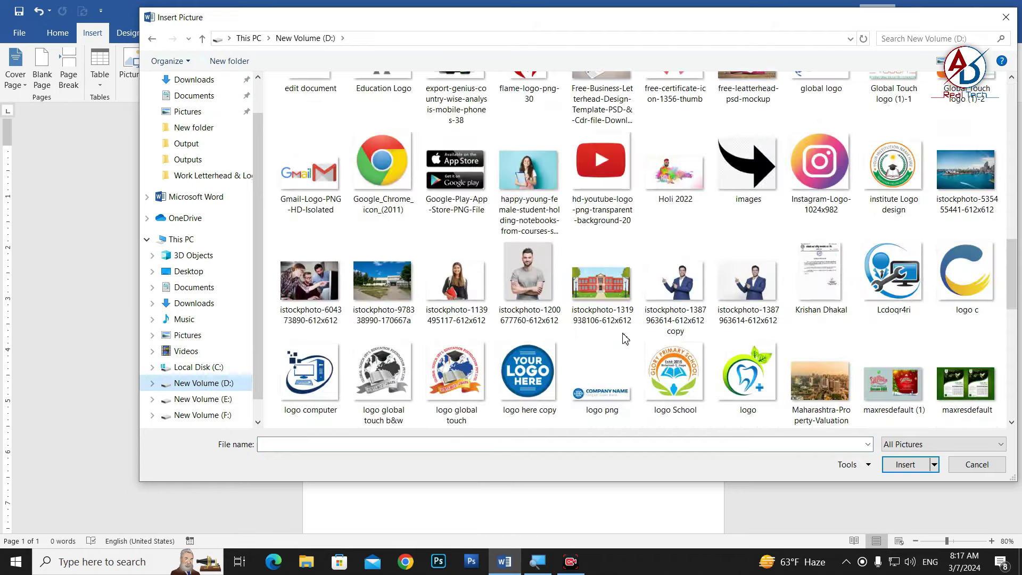
{"action": "left_click", "coordinate": [674, 375]}
{"action": "left_click", "coordinate": [890, 471]}
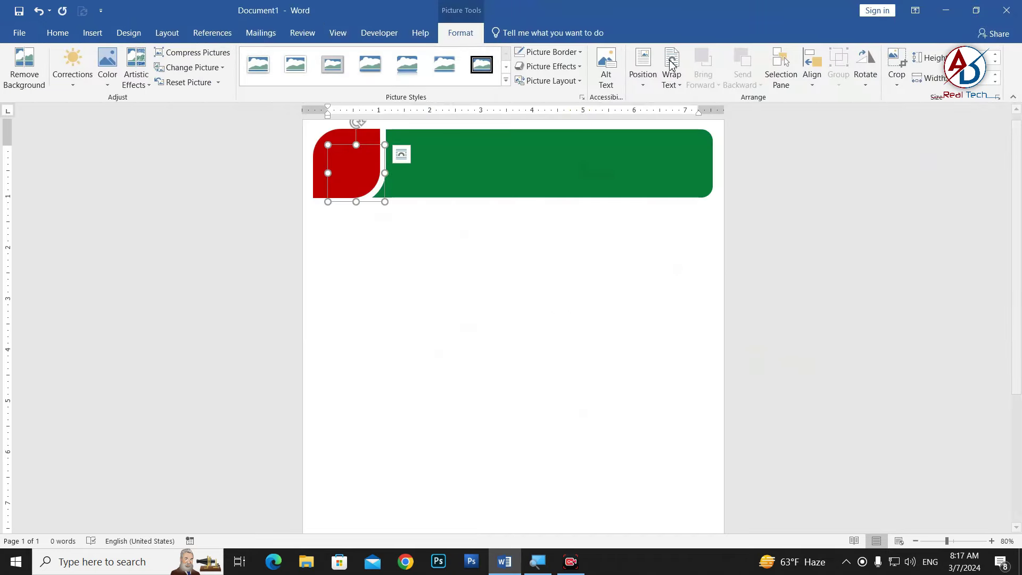
Set the logo to In Front of Text and move it into the red leaf.
{"action": "left_click", "coordinate": [672, 78]}
{"action": "left_click", "coordinate": [713, 189]}
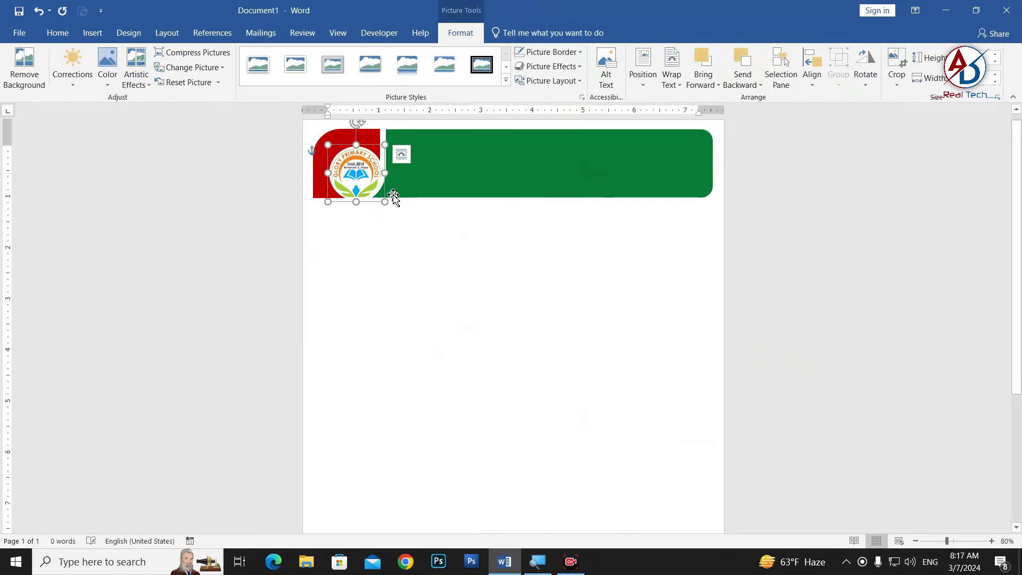
{"action": "left_click_drag", "start_coordinate": [353, 176], "coordinate": [344, 162]}
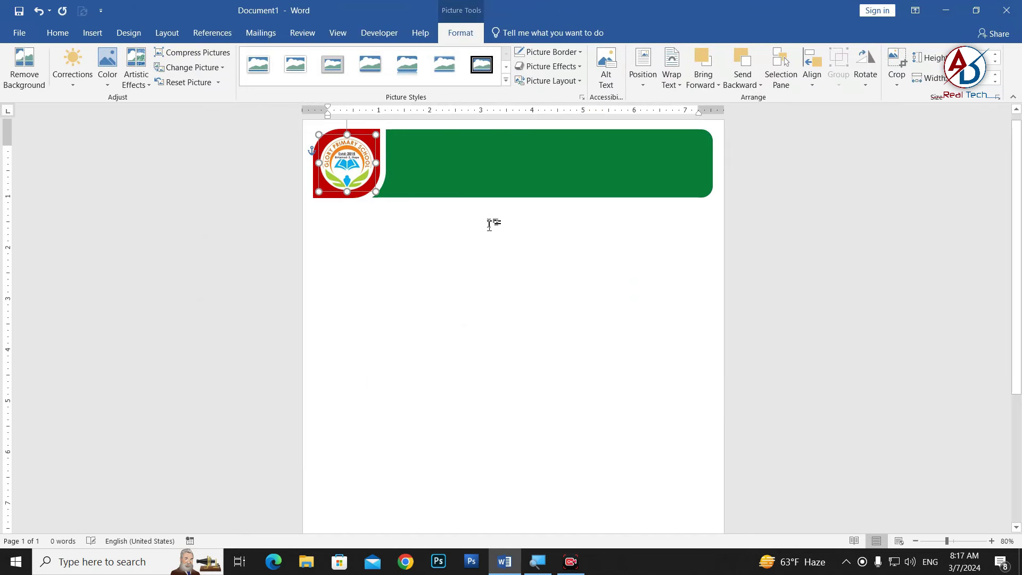
{"action": "left_click", "coordinate": [497, 290]}
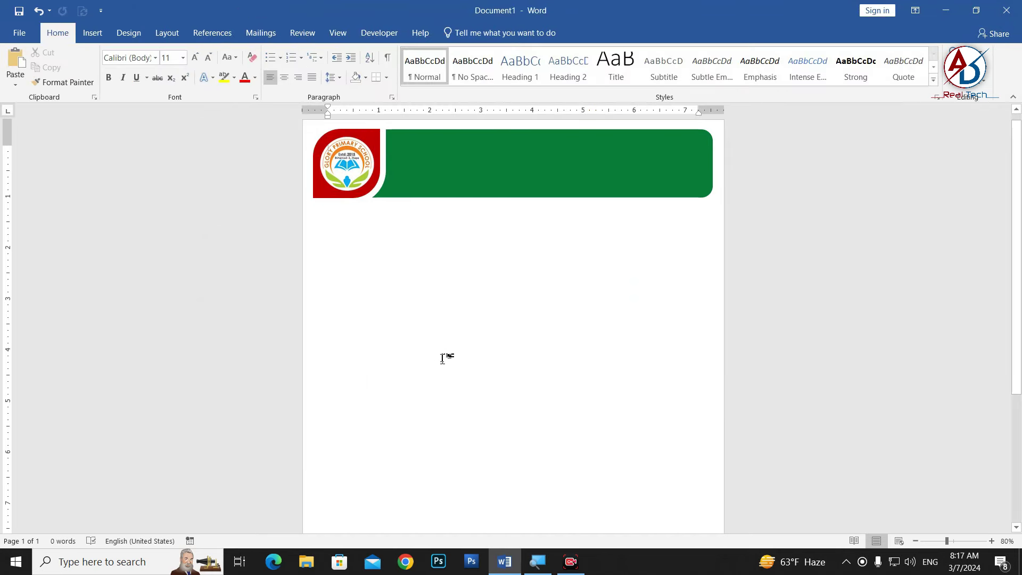
{"action": "scroll", "coordinate": [443, 358], "scroll_direction": "up", "scroll_amount": 4, "text": "ctrl"}
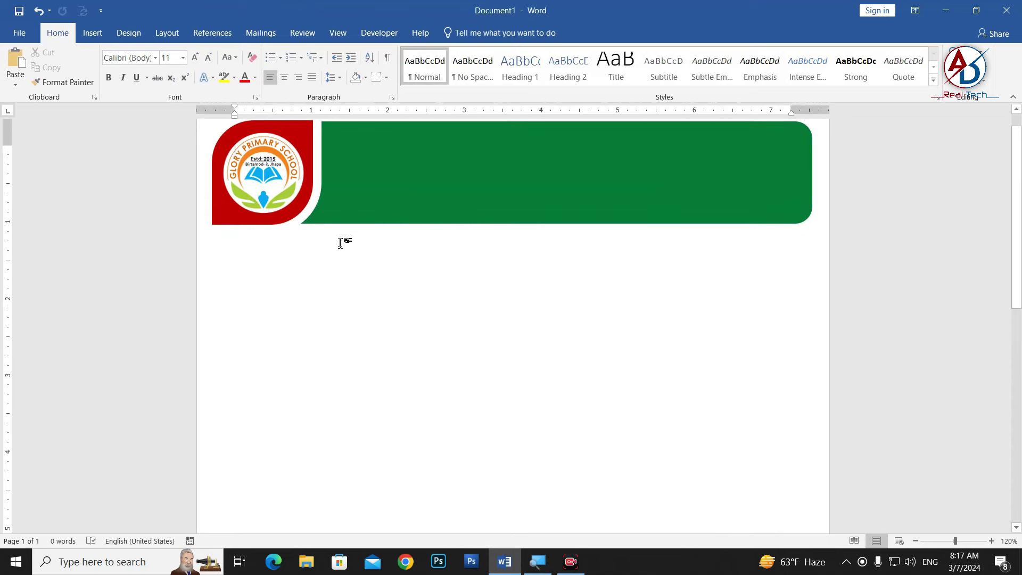
Insert a plain black WordArt box in No Spacing style and Impact font, placed on the green banner.
{"action": "left_click", "coordinate": [93, 35]}
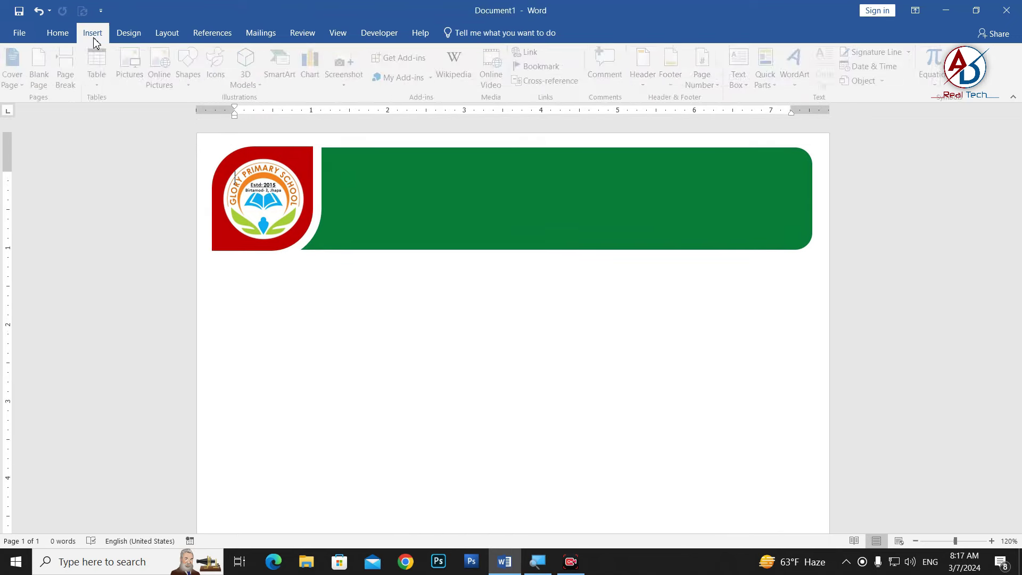
{"action": "left_click", "coordinate": [190, 75]}
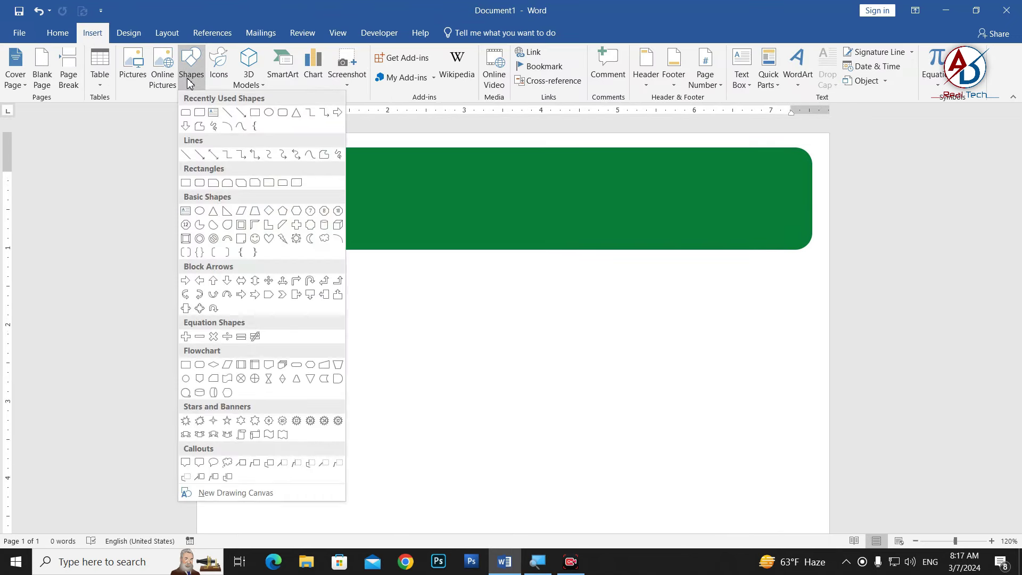
{"action": "left_click", "coordinate": [802, 79]}
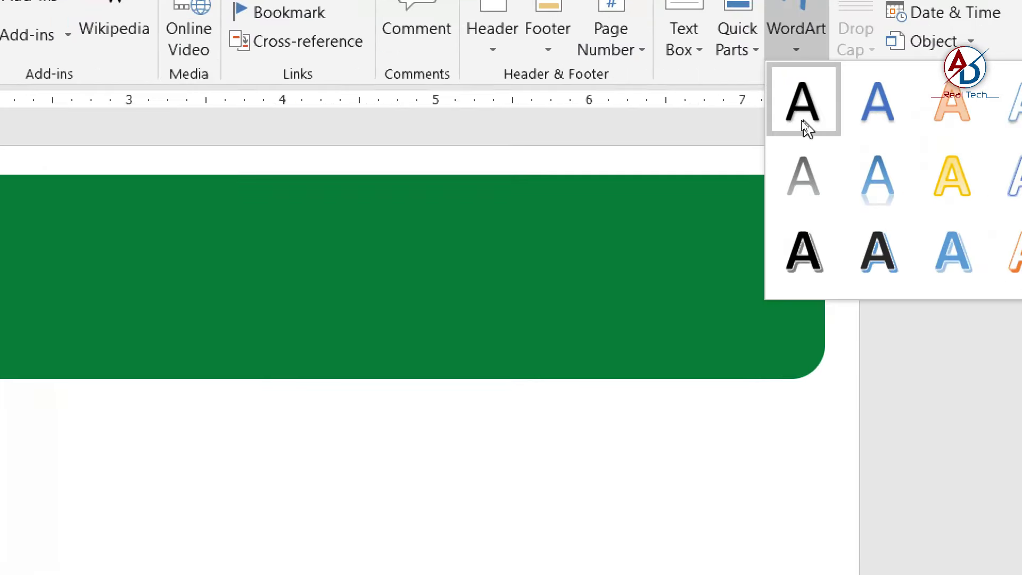
{"action": "left_click", "coordinate": [802, 114]}
{"action": "left_click", "coordinate": [57, 32]}
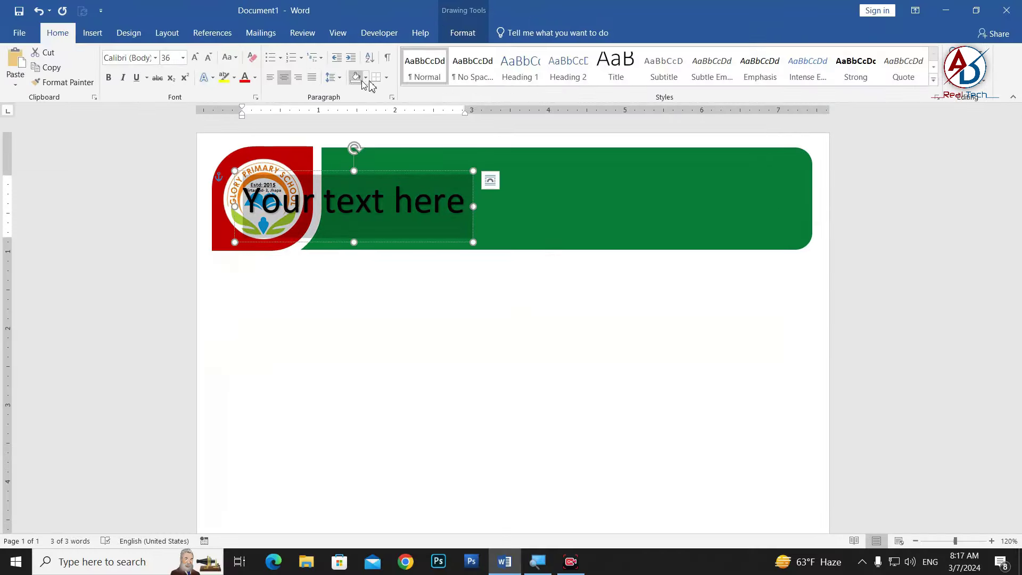
{"action": "left_click", "coordinate": [475, 77]}
{"action": "left_click_drag", "start_coordinate": [301, 174], "coordinate": [419, 174]}
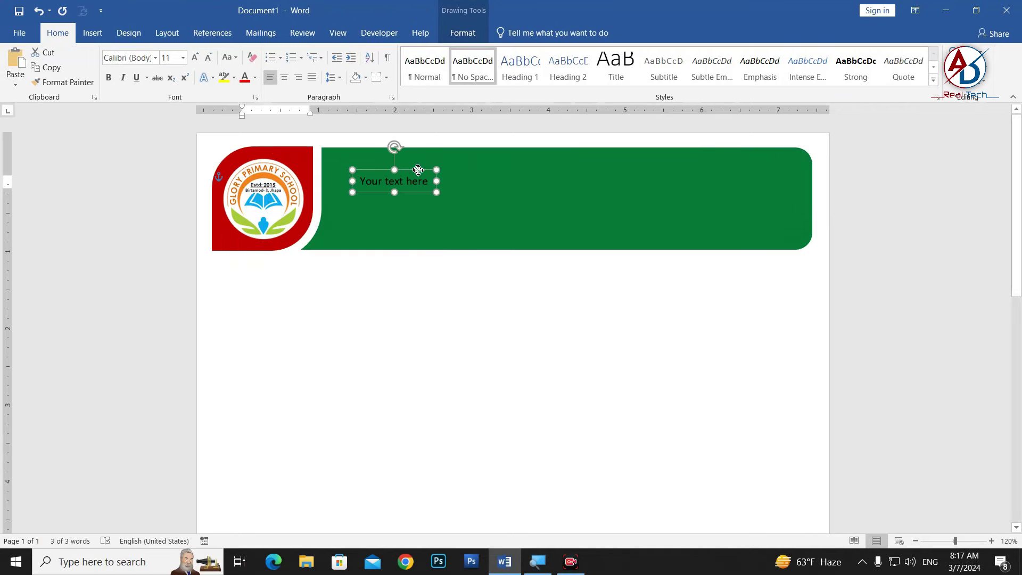
{"action": "left_click", "coordinate": [155, 58]}
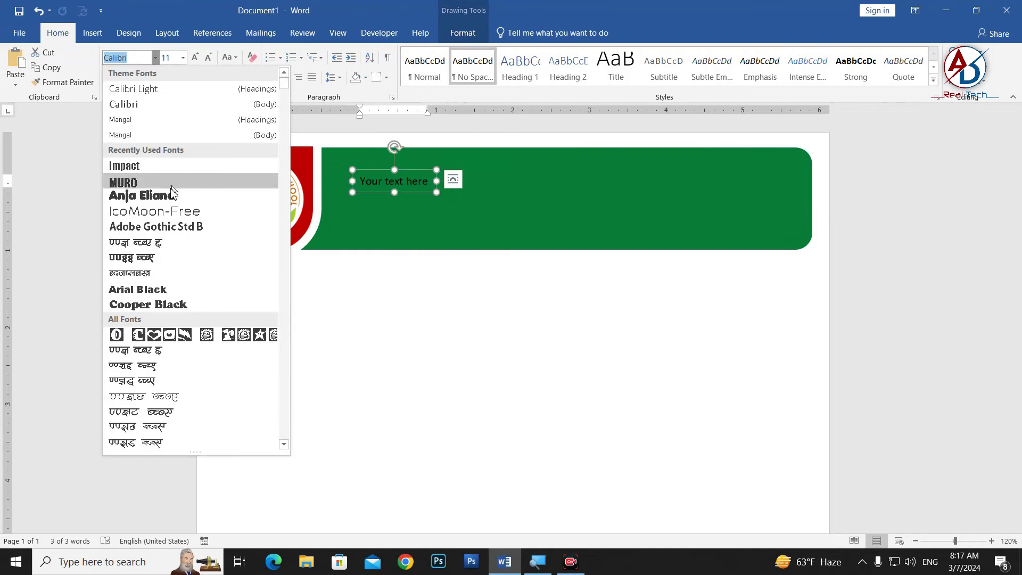
{"action": "left_click", "coordinate": [137, 166]}
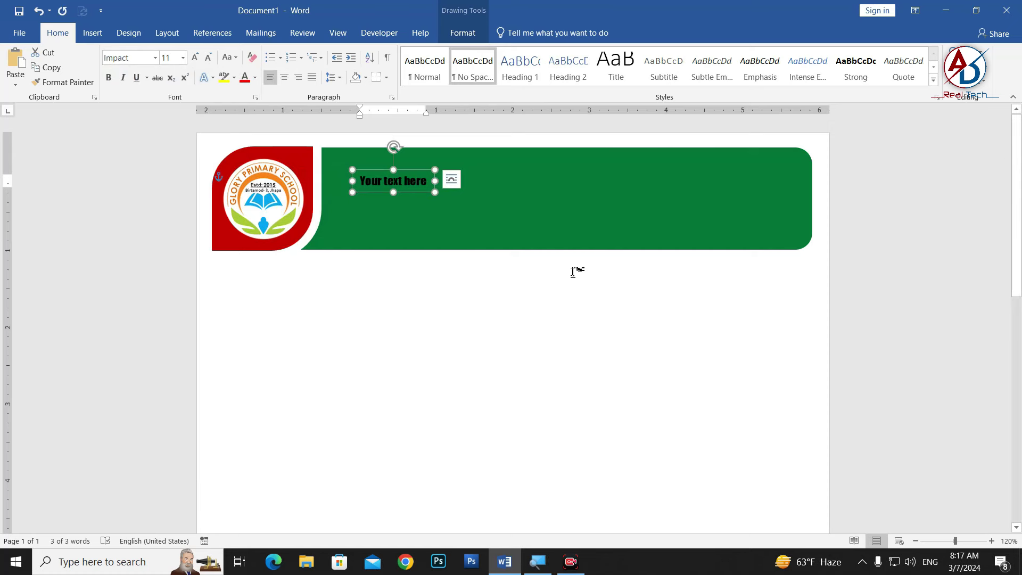
Paste GLORY PRIMARY SCHOOL, grow it to 36 pt, and shift it up-left within the banner.
{"action": "type", "text": "GLORY PRIMARY SCHOOL"}
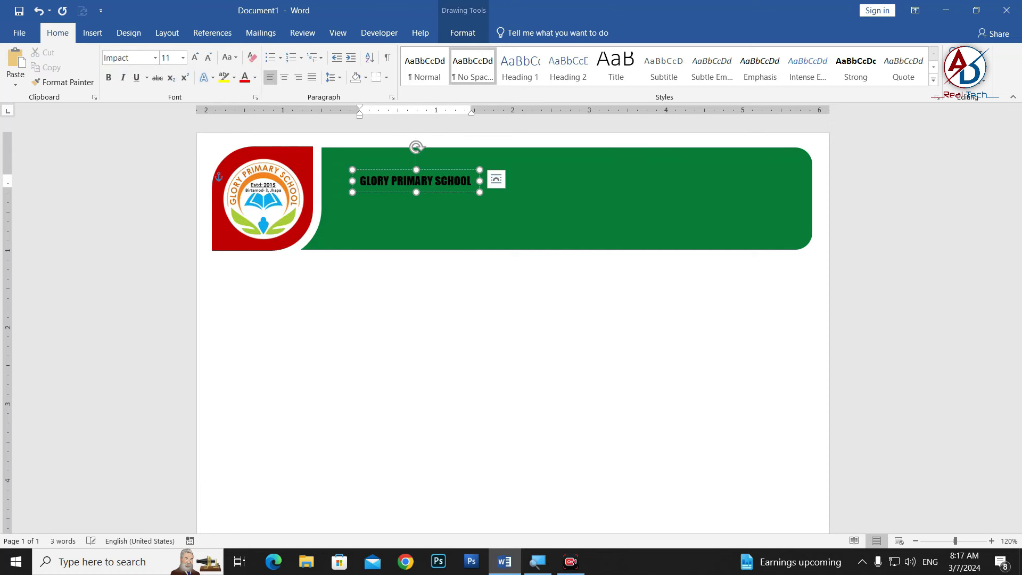
{"action": "key", "text": "ctrl+a"}
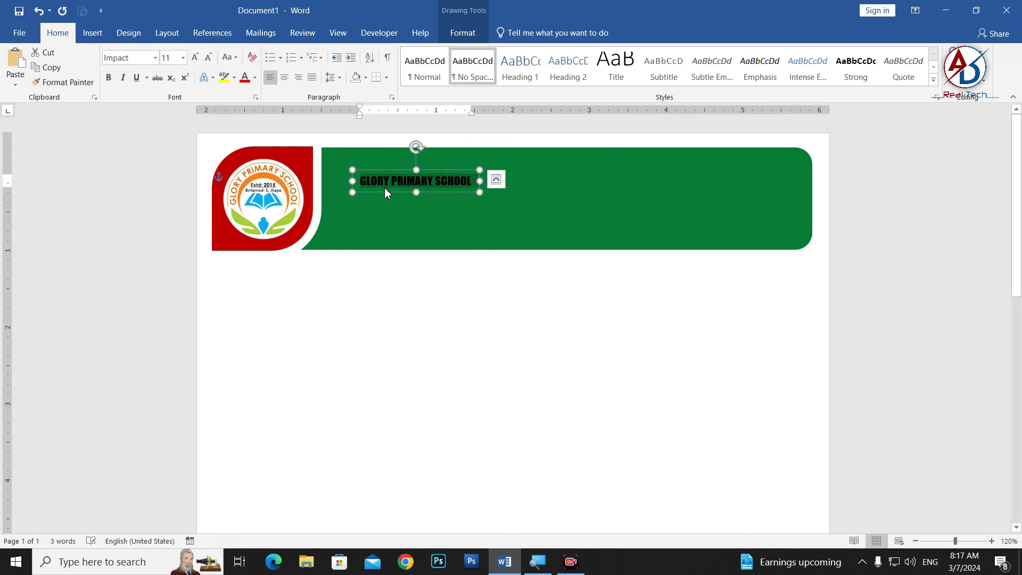
{"action": "left_click", "coordinate": [196, 58]}
{"action": "left_click", "coordinate": [196, 58]}
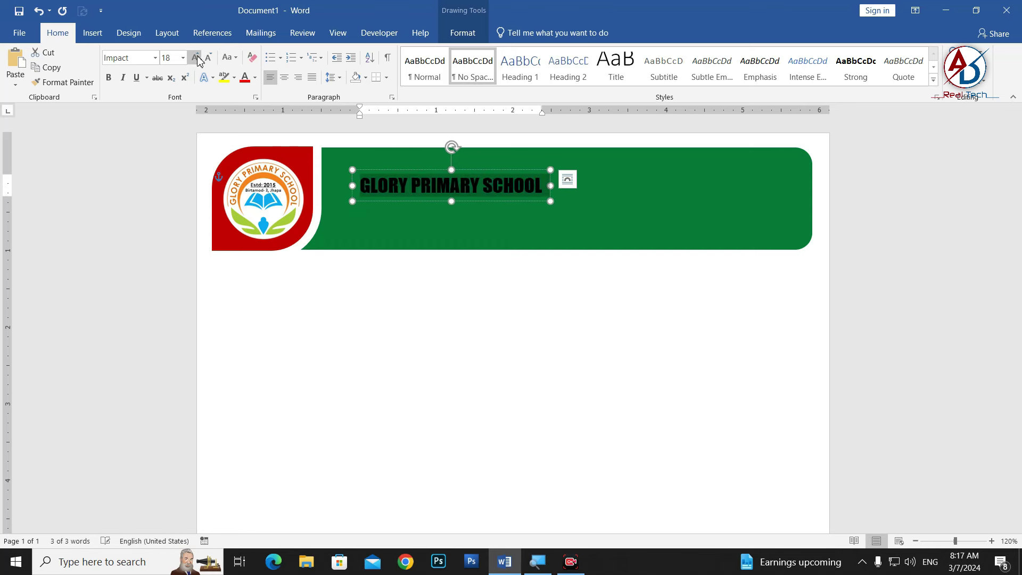
{"action": "left_click", "coordinate": [196, 57]}
{"action": "left_click", "coordinate": [196, 58]}
{"action": "left_click", "coordinate": [196, 57]}
{"action": "left_click", "coordinate": [196, 57]}
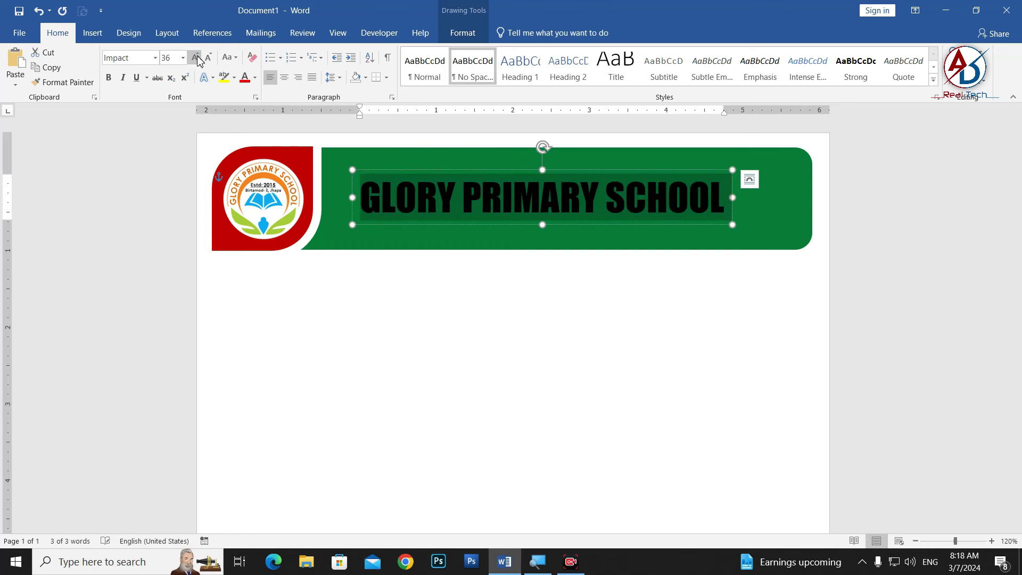
{"action": "left_click_drag", "start_coordinate": [397, 175], "coordinate": [380, 154]}
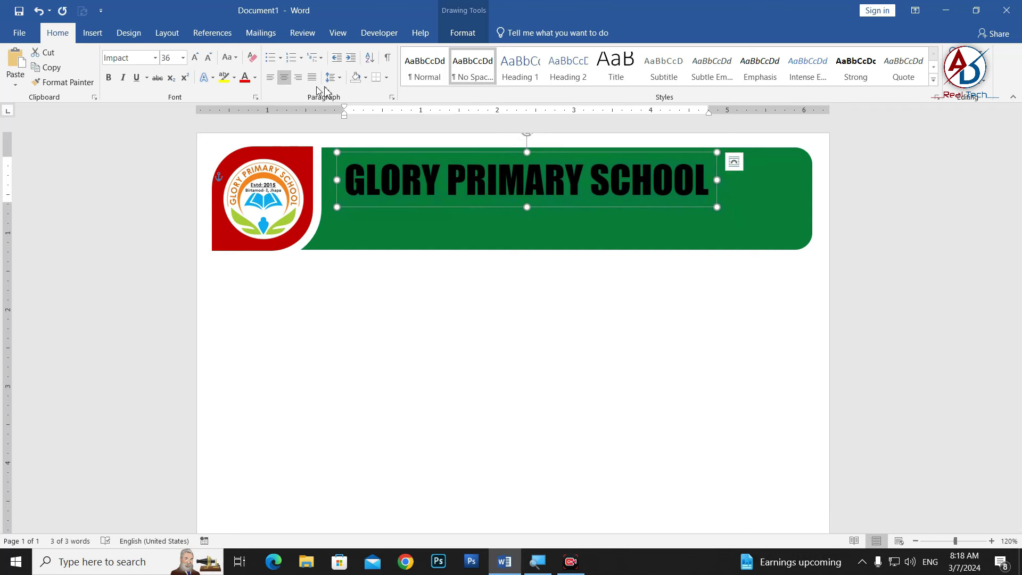
Align the title to the page centre, make its lettering white, and nudge it up.
{"action": "left_click", "coordinate": [463, 32]}
{"action": "left_click", "coordinate": [780, 80]}
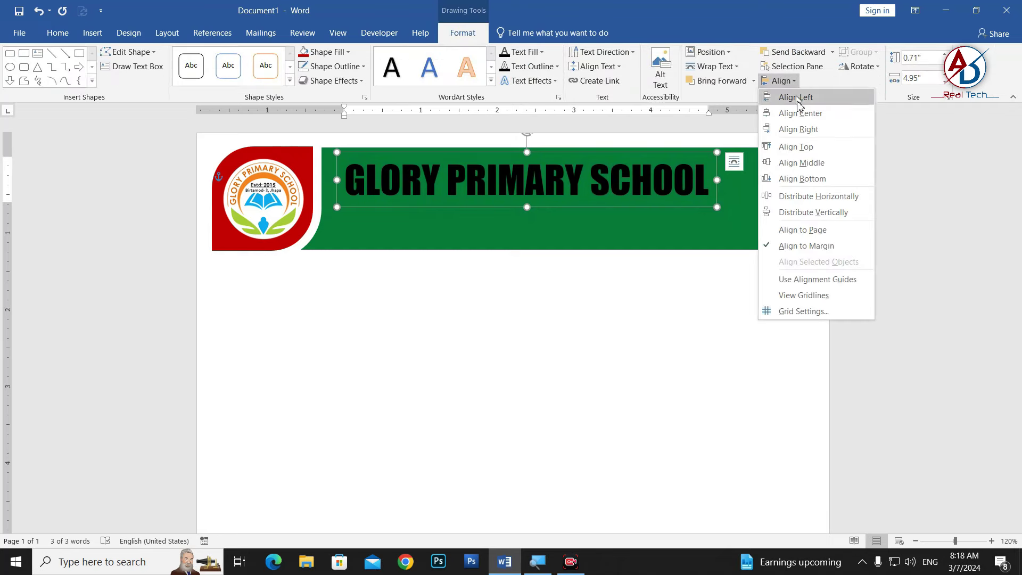
{"action": "left_click", "coordinate": [800, 112]}
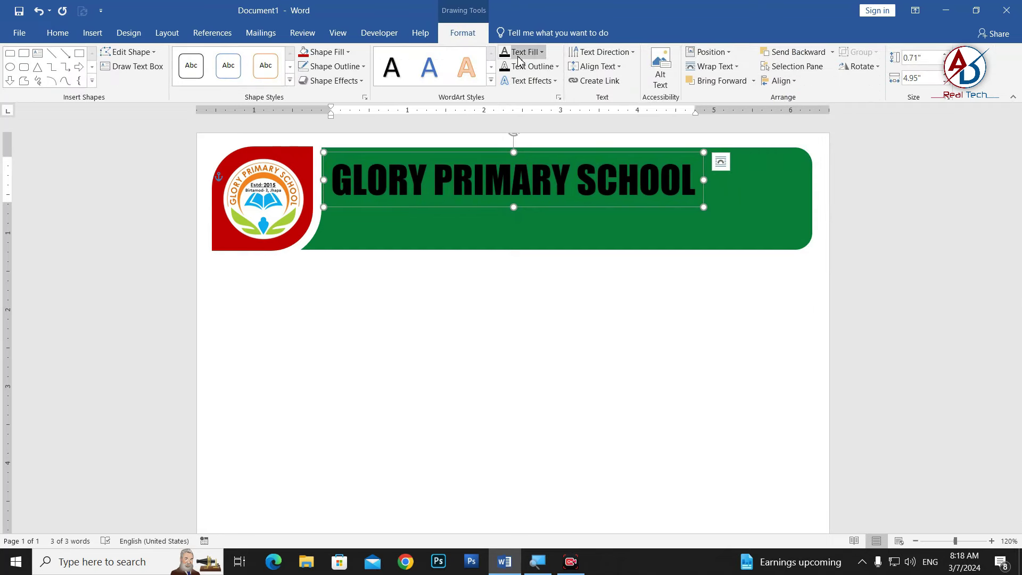
{"action": "left_click", "coordinate": [541, 52]}
{"action": "left_click", "coordinate": [504, 96]}
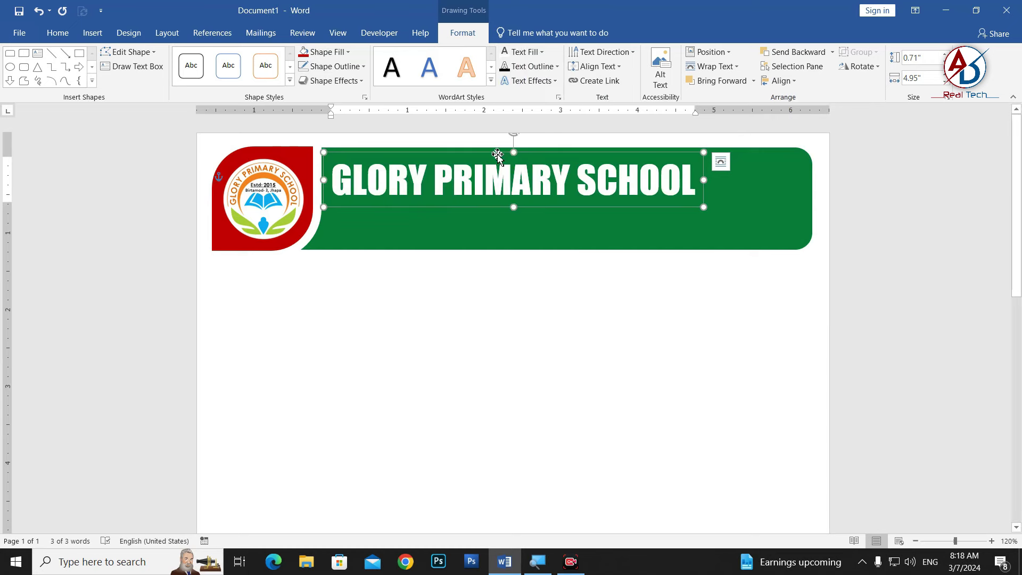
{"action": "key", "text": "Up"}
{"action": "key", "text": "Up"}
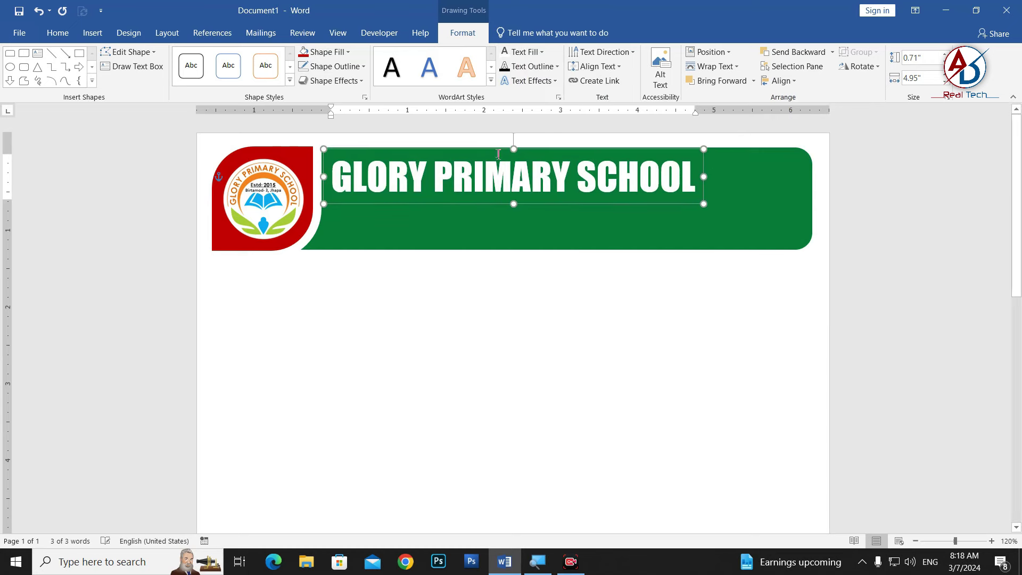
{"action": "key", "text": "Up"}
{"action": "key", "text": "Up"}
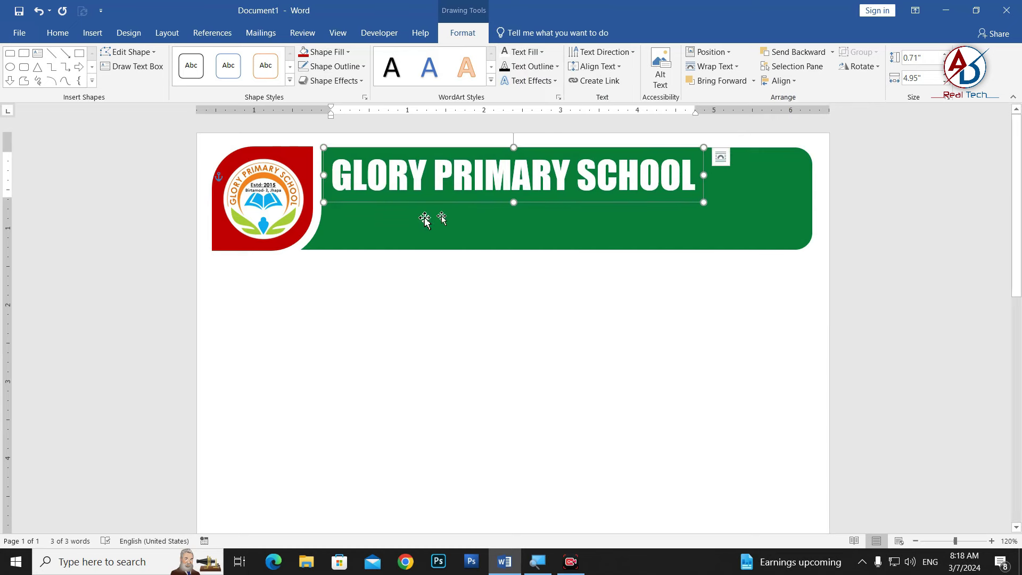
Resize the school logo slightly from its corner, then reselect the title box.
{"action": "left_click", "coordinate": [278, 208]}
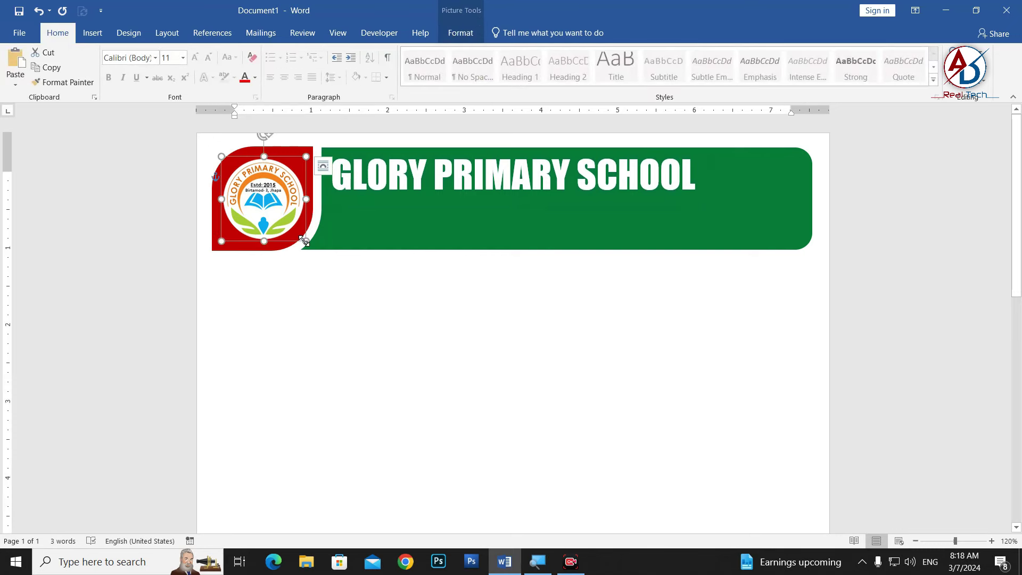
{"action": "left_click_drag", "start_coordinate": [306, 240], "coordinate": [311, 246]}
{"action": "left_click", "coordinate": [425, 350]}
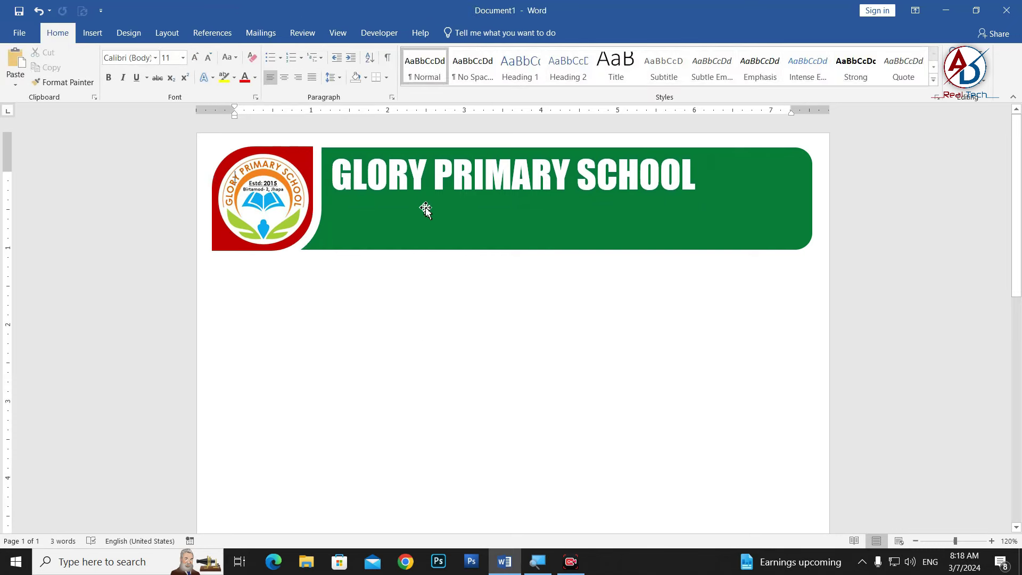
{"action": "left_click", "coordinate": [425, 182]}
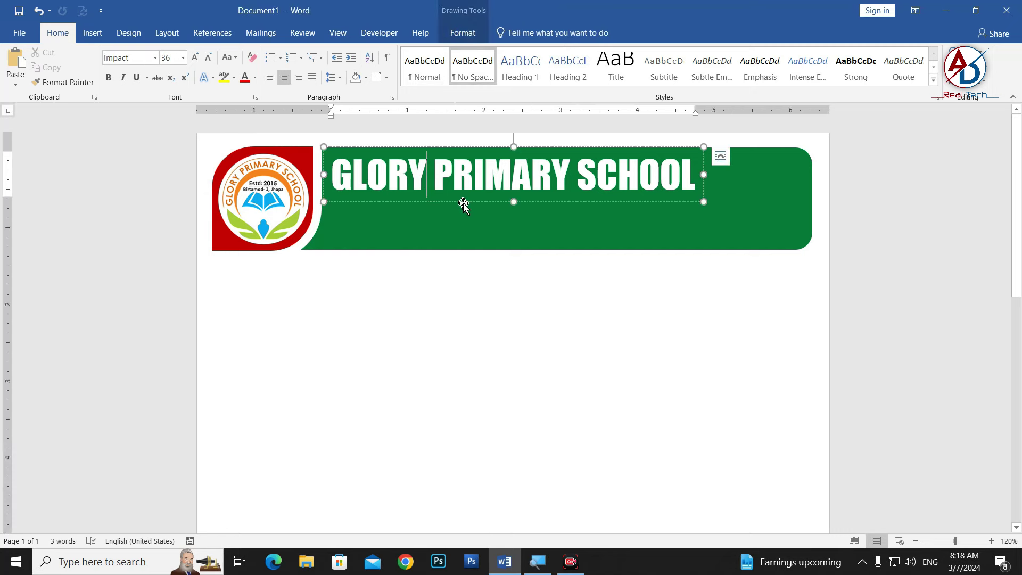
Duplicate the title box just below it and restyle the copy as Calibri 12 pt.
{"action": "left_click", "coordinate": [461, 203]}
{"action": "mouse_move", "coordinate": [462, 202]}
{"action": "left_mouse_down"}
{"action": "mouse_move", "coordinate": [446, 227]}
{"action": "mouse_move", "coordinate": [428, 226]}
{"action": "left_mouse_up"}
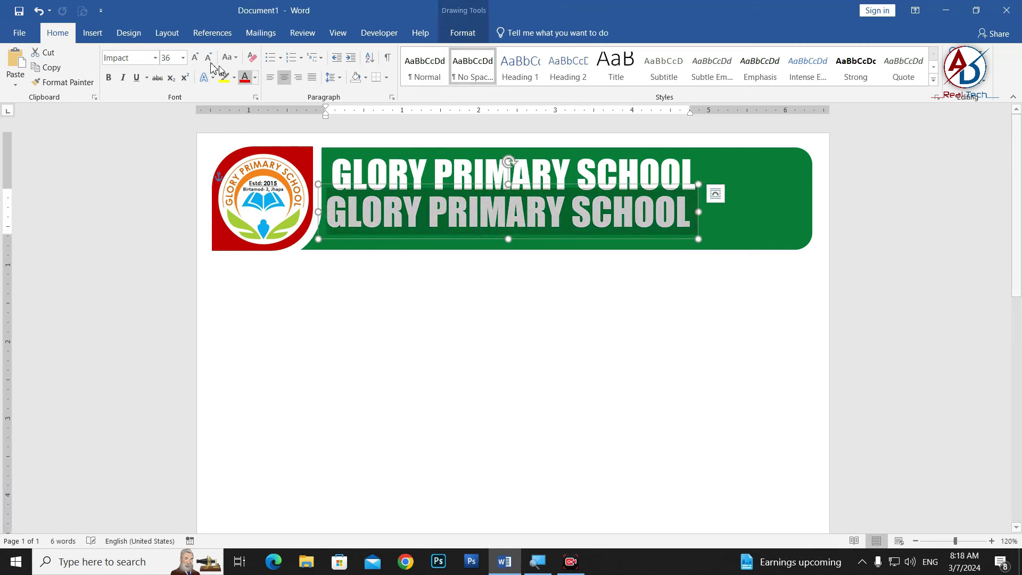
{"action": "left_click", "coordinate": [155, 58]}
{"action": "left_click", "coordinate": [139, 101]}
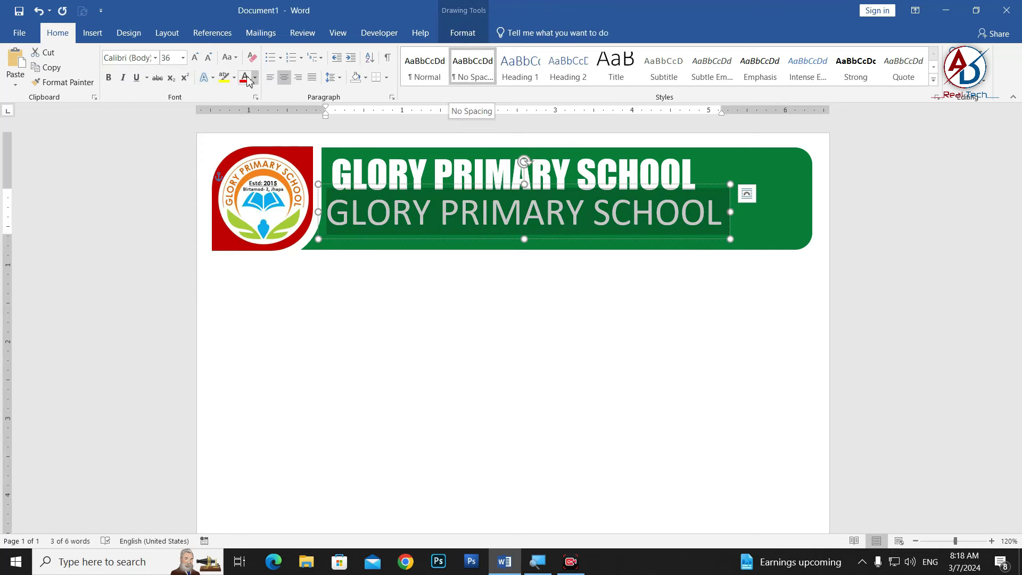
{"action": "left_click", "coordinate": [207, 57]}
{"action": "left_click", "coordinate": [208, 58]}
{"action": "triple_click", "coordinate": [208, 58]}
{"action": "triple_click", "coordinate": [208, 57]}
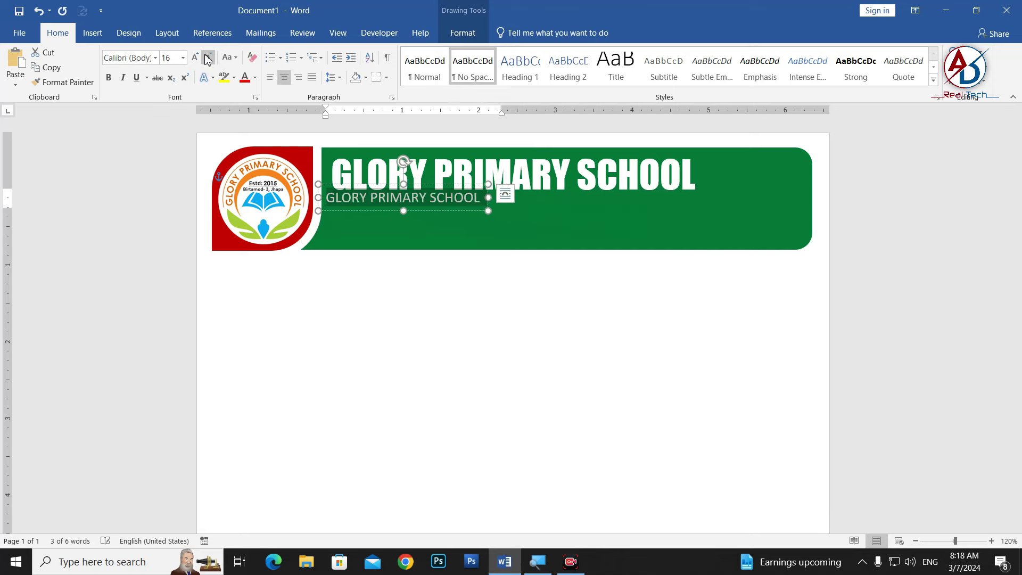
{"action": "left_click", "coordinate": [207, 57]}
{"action": "left_click_drag", "start_coordinate": [355, 186], "coordinate": [360, 189]}
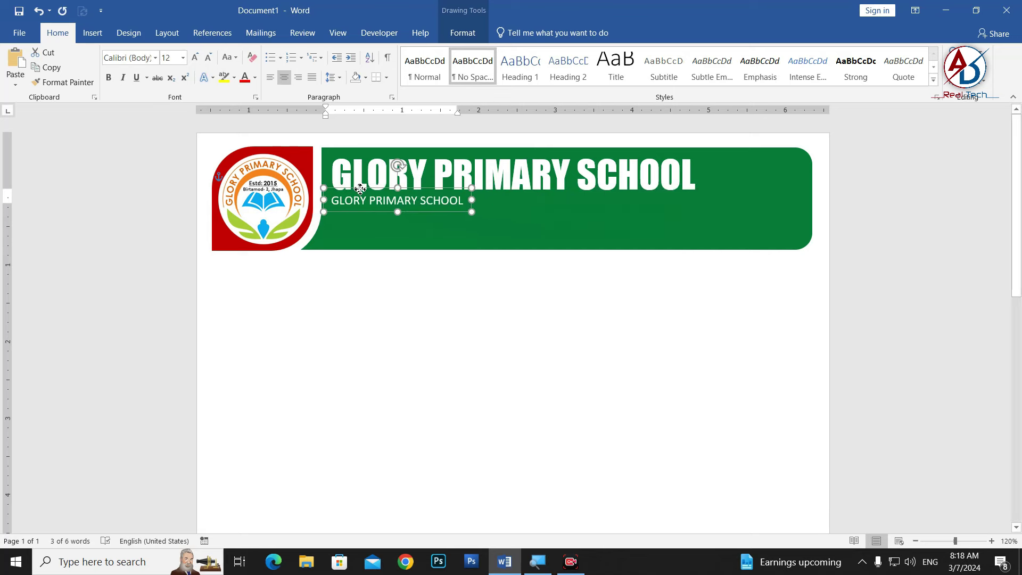
Type Birtamod-2, Jhapa, enlarge it to 14 pt, and duplicate the address box below.
{"action": "scroll", "coordinate": [381, 232], "scroll_direction": "up", "scroll_amount": 1}
{"action": "scroll", "coordinate": [381, 232], "scroll_direction": "up", "scroll_amount": 3}
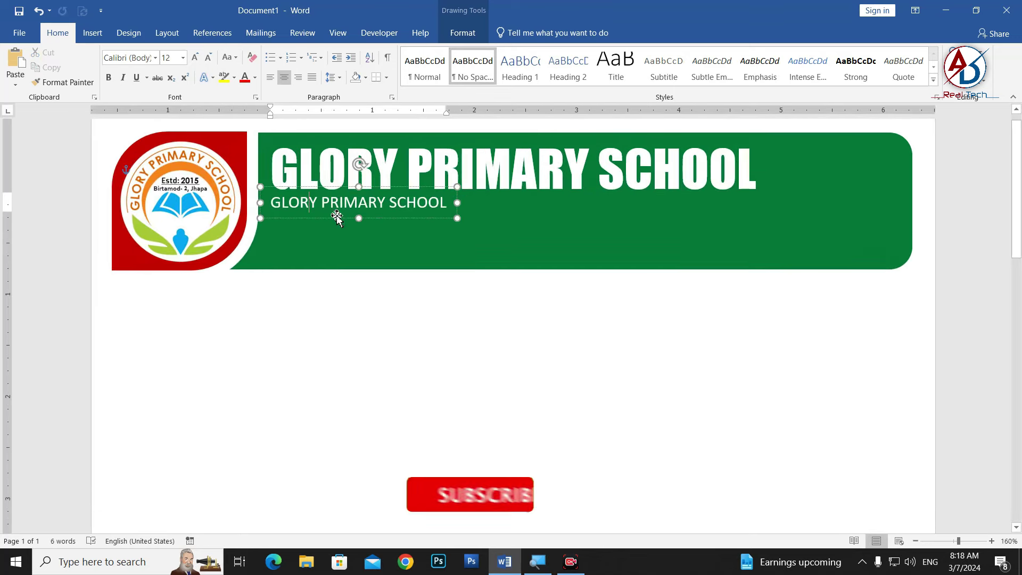
{"action": "type", "text": "Birtamod-2, Jhapa"}
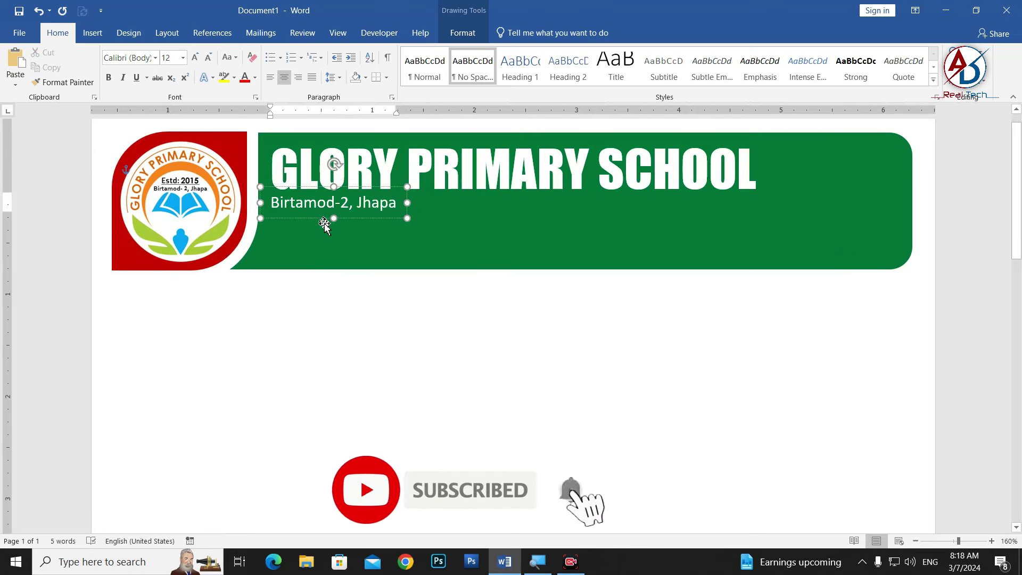
{"action": "key", "text": "ctrl+a"}
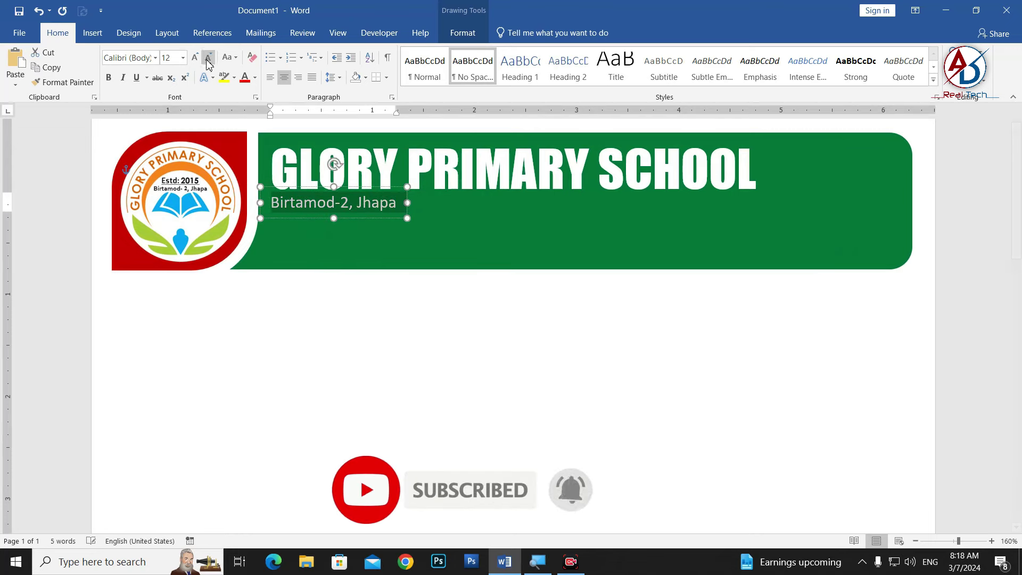
{"action": "left_click", "coordinate": [195, 59]}
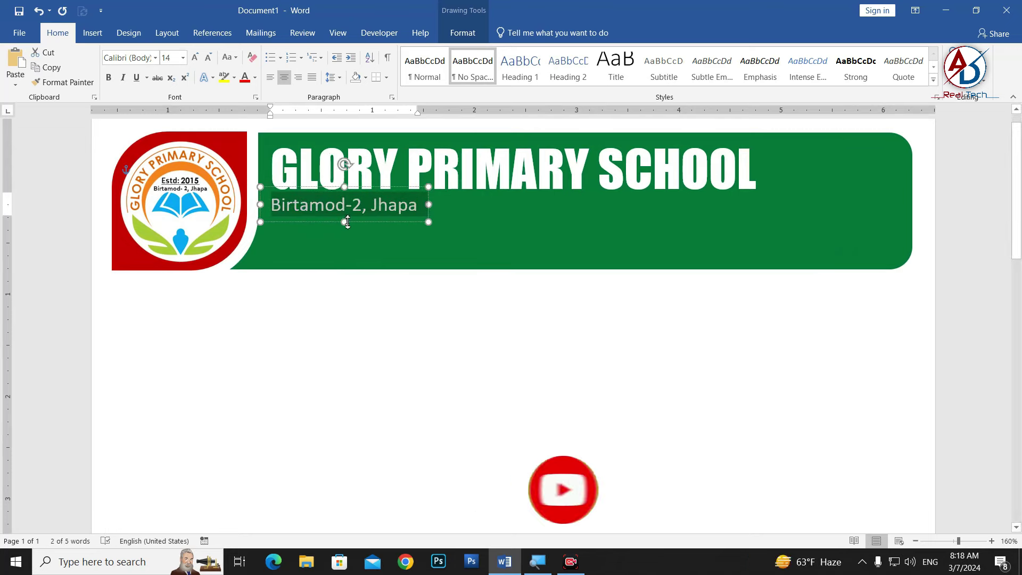
{"action": "left_click", "coordinate": [351, 222]}
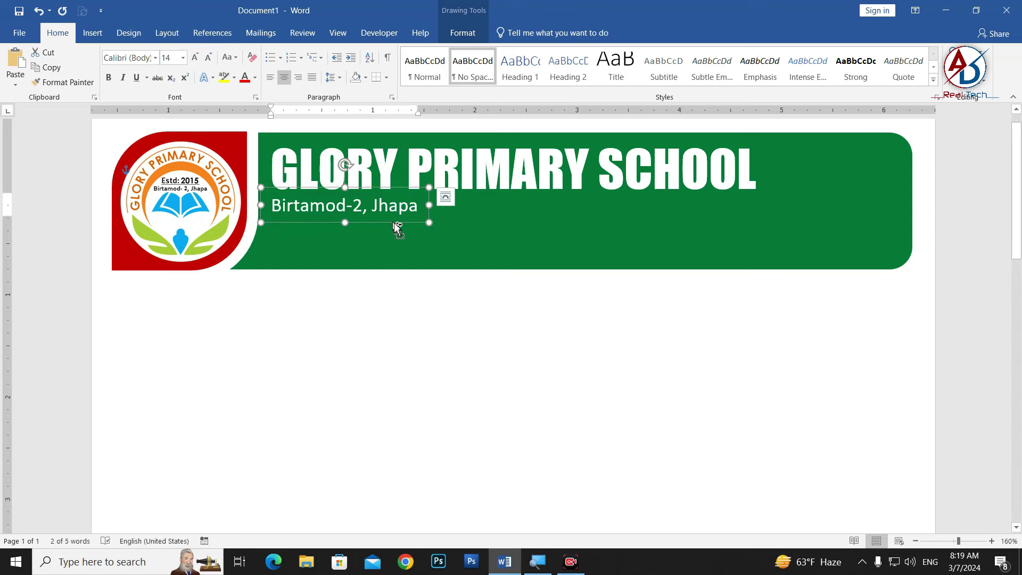
{"action": "left_click_drag", "start_coordinate": [394, 223], "coordinate": [374, 225]}
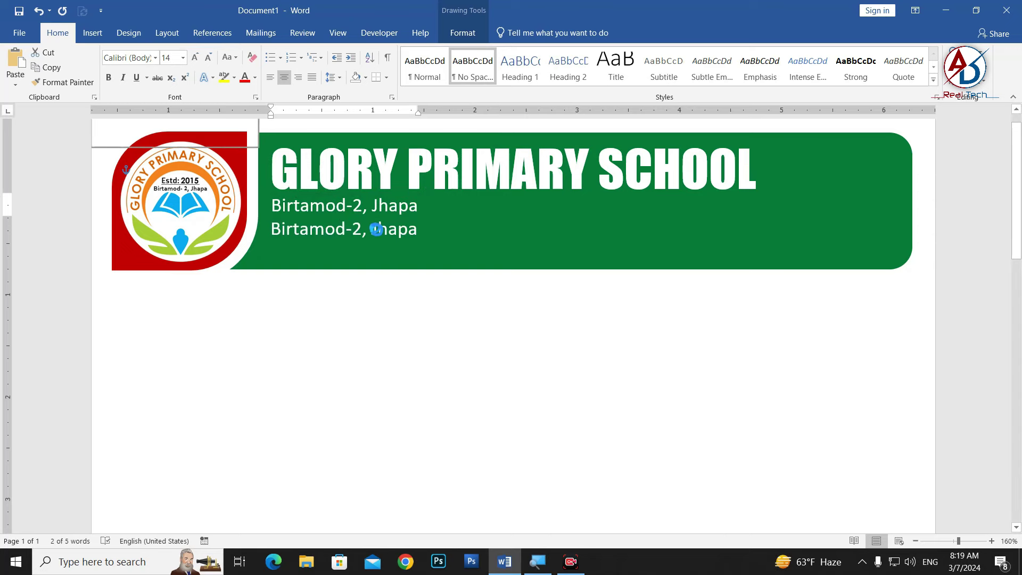
Apply the IcoMoon-Free font to the lower copy of the address box.
{"action": "left_click", "coordinate": [155, 57]}
{"action": "left_click", "coordinate": [154, 213]}
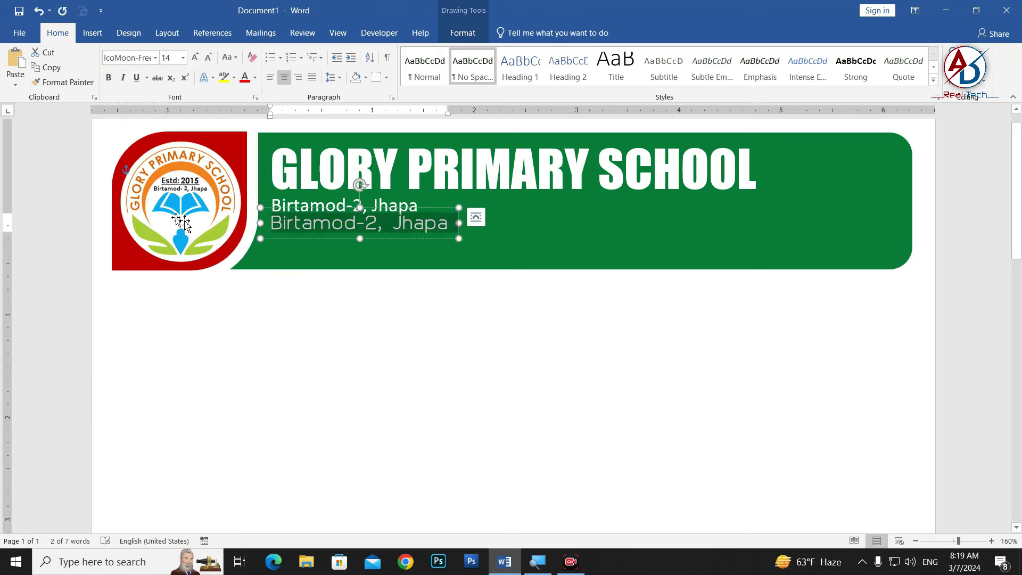
{"action": "left_click", "coordinate": [301, 225]}
{"action": "key", "text": "ctrl+a"}
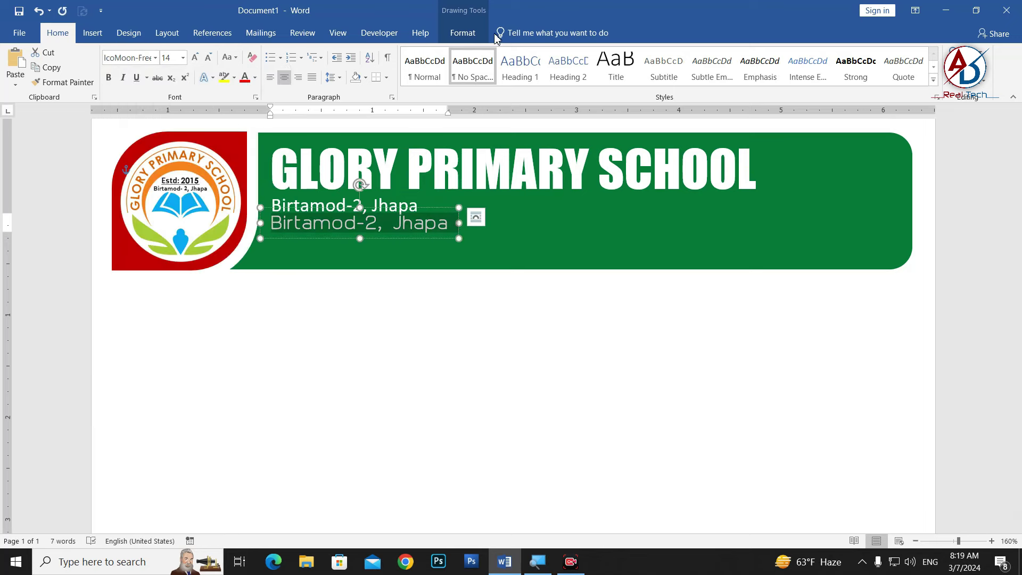
{"action": "left_click", "coordinate": [463, 32]}
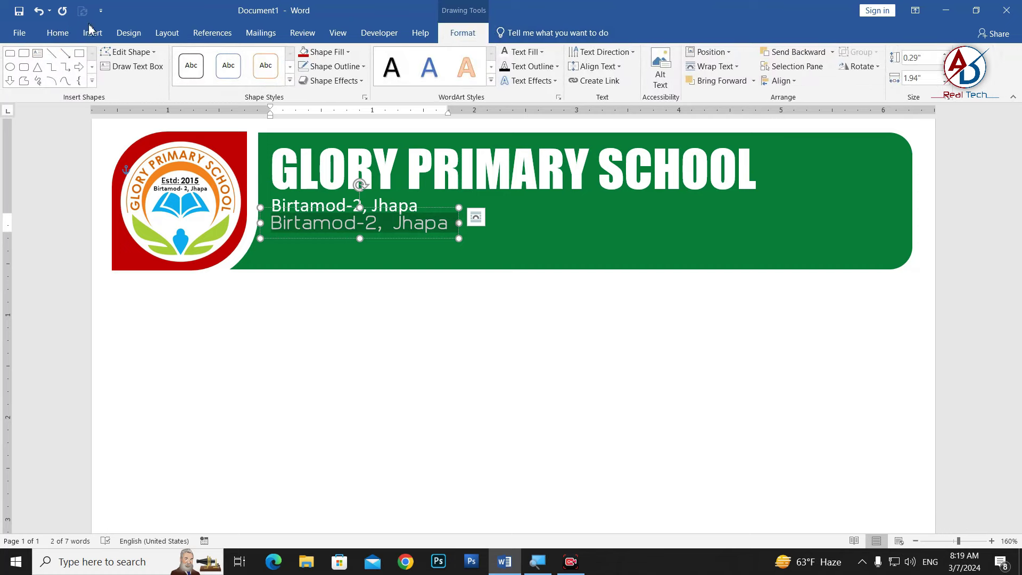
{"action": "left_click", "coordinate": [92, 33]}
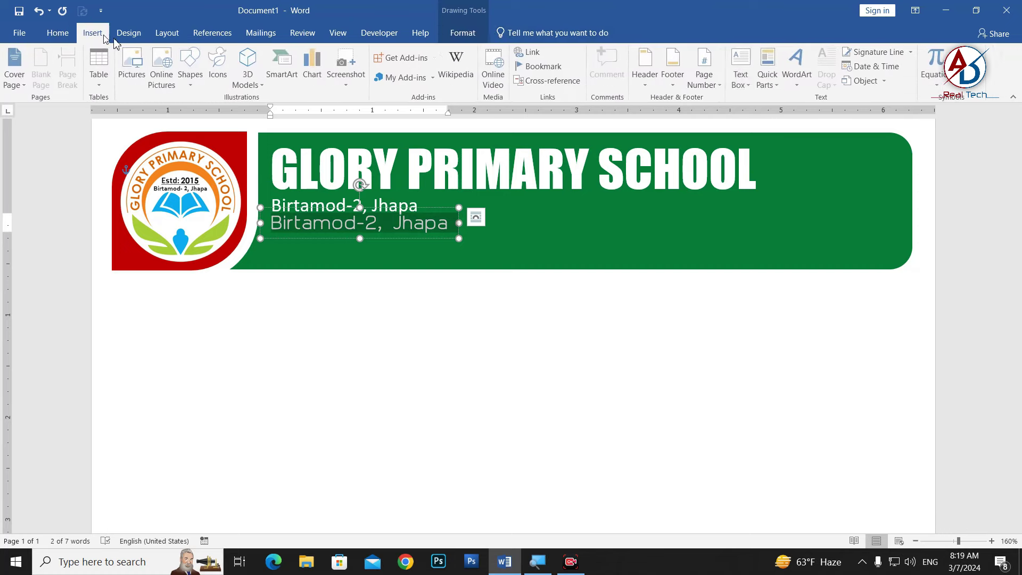
Insert the phone symbol from the full Symbol list into the lower text box.
{"action": "left_click", "coordinate": [975, 80]}
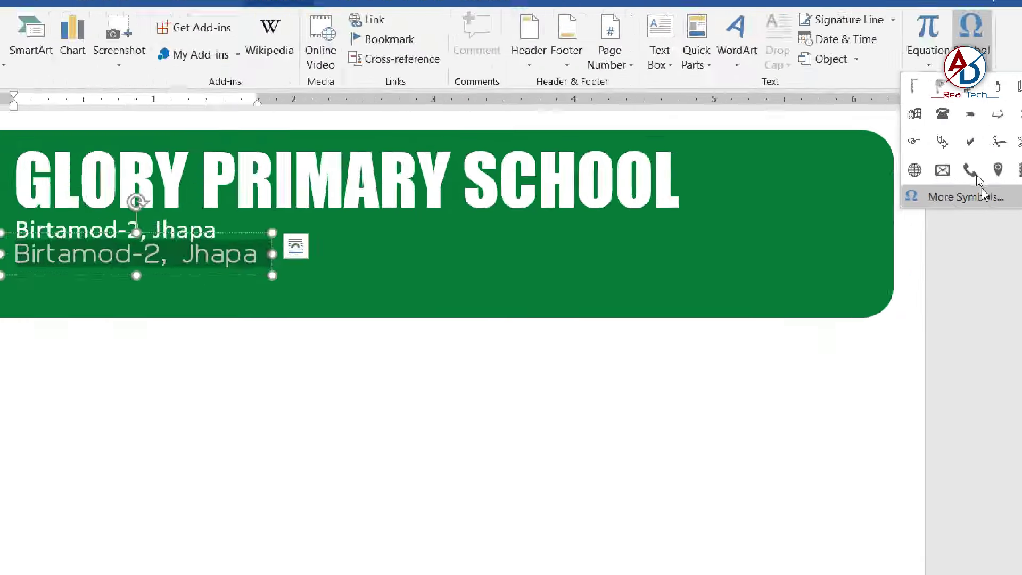
{"action": "left_click", "coordinate": [601, 195]}
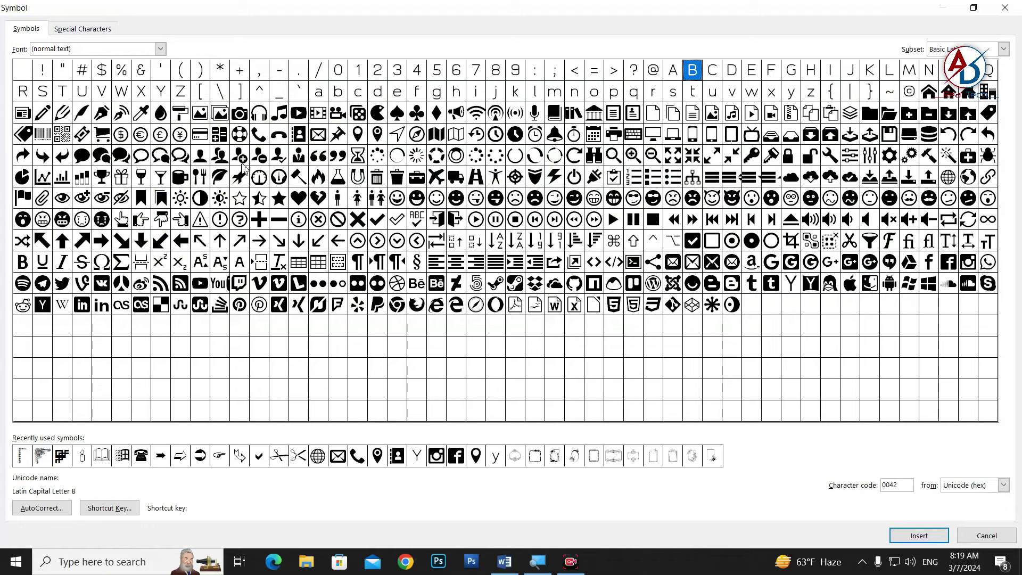
{"action": "left_click", "coordinate": [259, 136]}
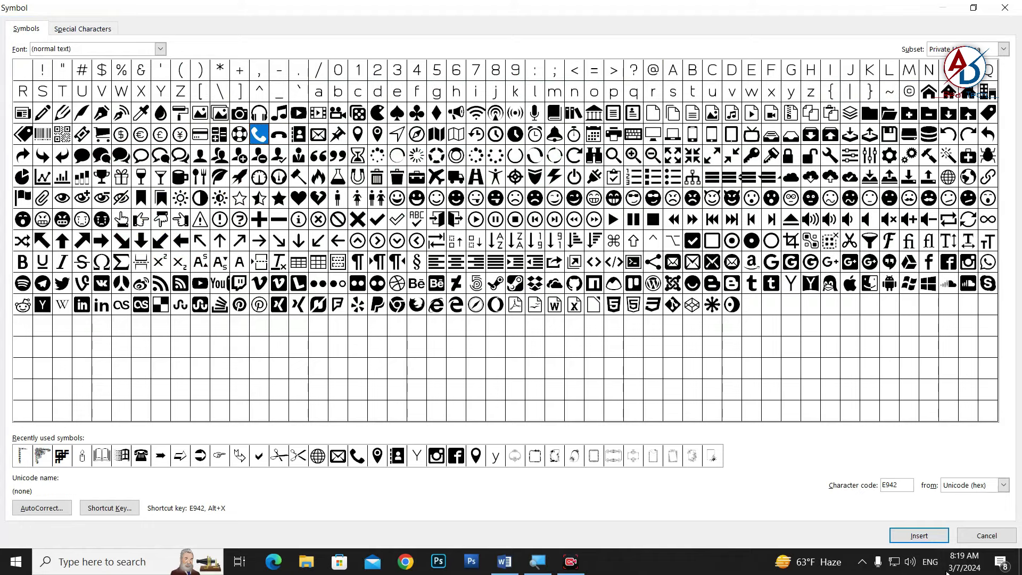
{"action": "left_click", "coordinate": [919, 536]}
{"action": "left_click", "coordinate": [986, 536]}
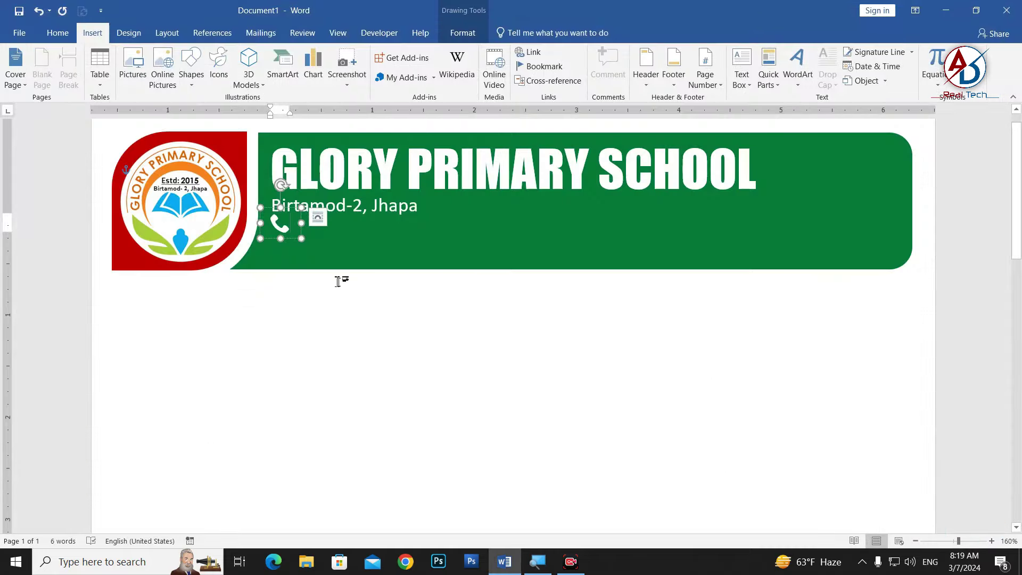
{"action": "left_click", "coordinate": [58, 32]}
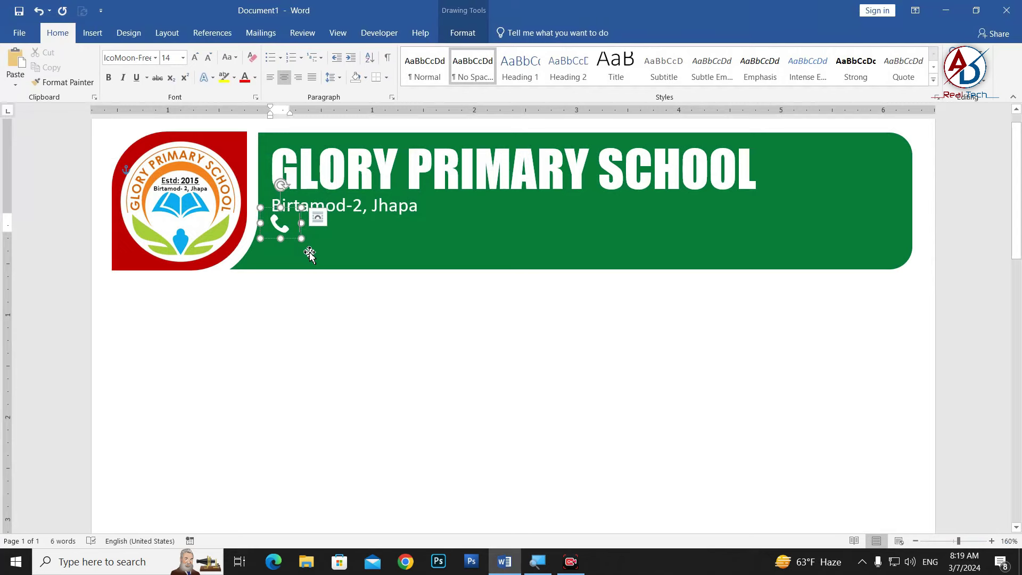
{"action": "type", "text": "+0"}
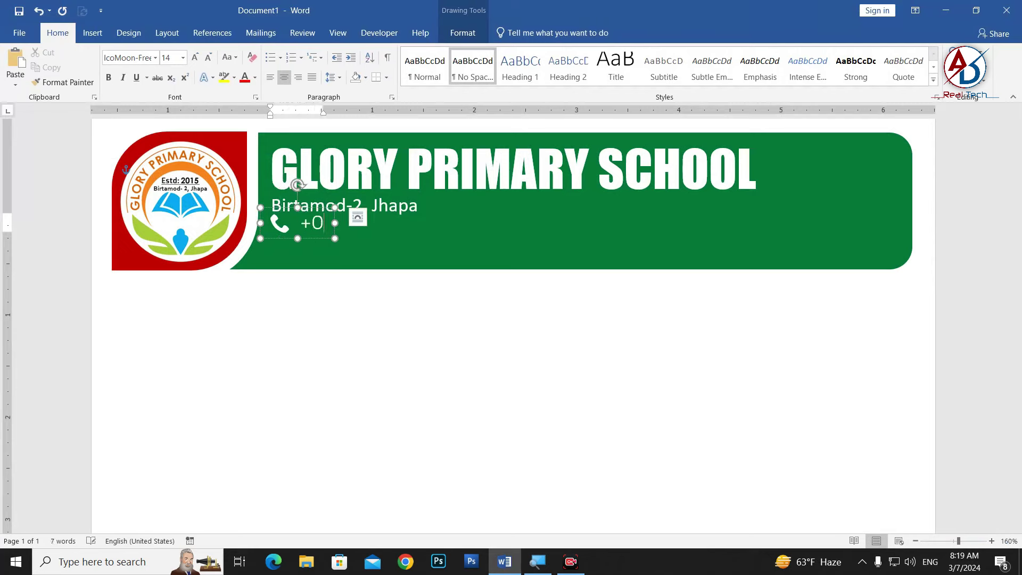
{"action": "type", "text": "1 234"}
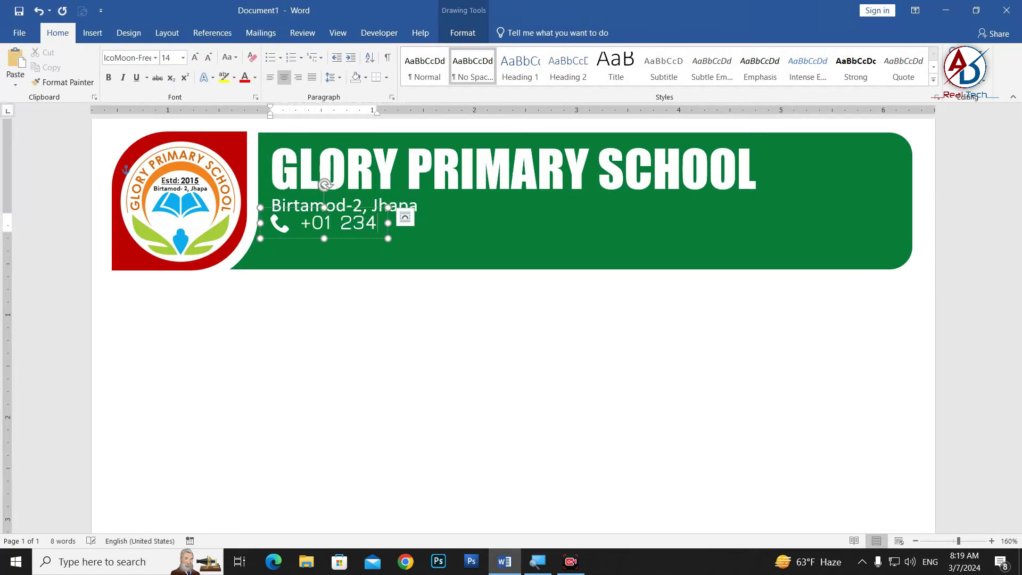
{"action": "type", "text": "5 6789"}
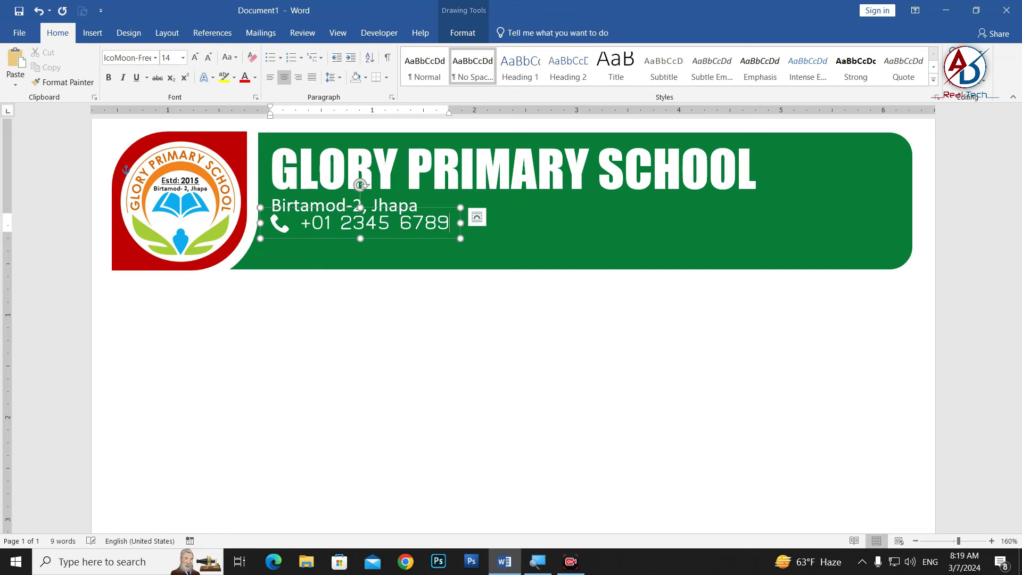
{"action": "key", "text": "shift+Home"}
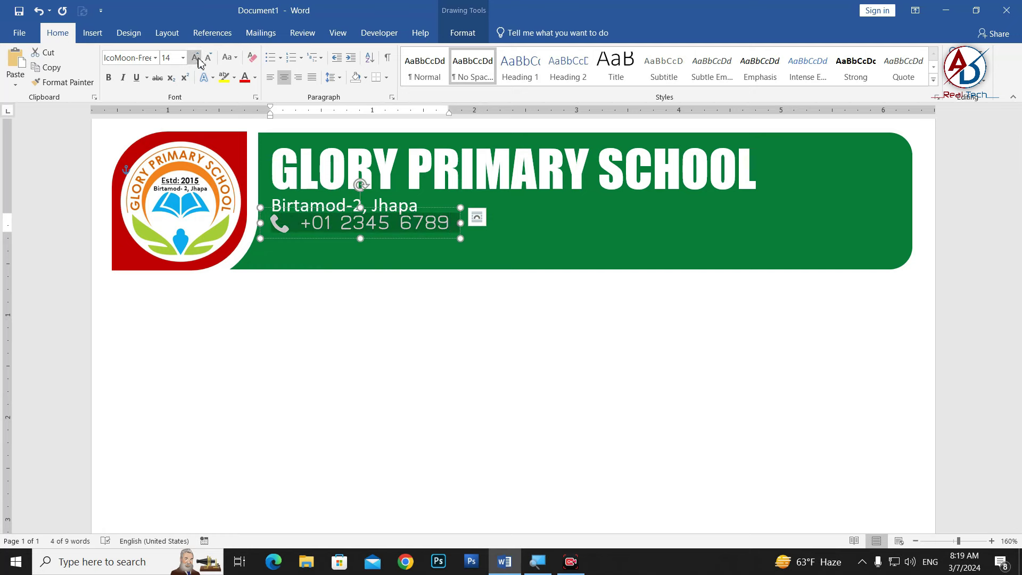
{"action": "left_click", "coordinate": [209, 61]}
{"action": "left_click", "coordinate": [208, 61]}
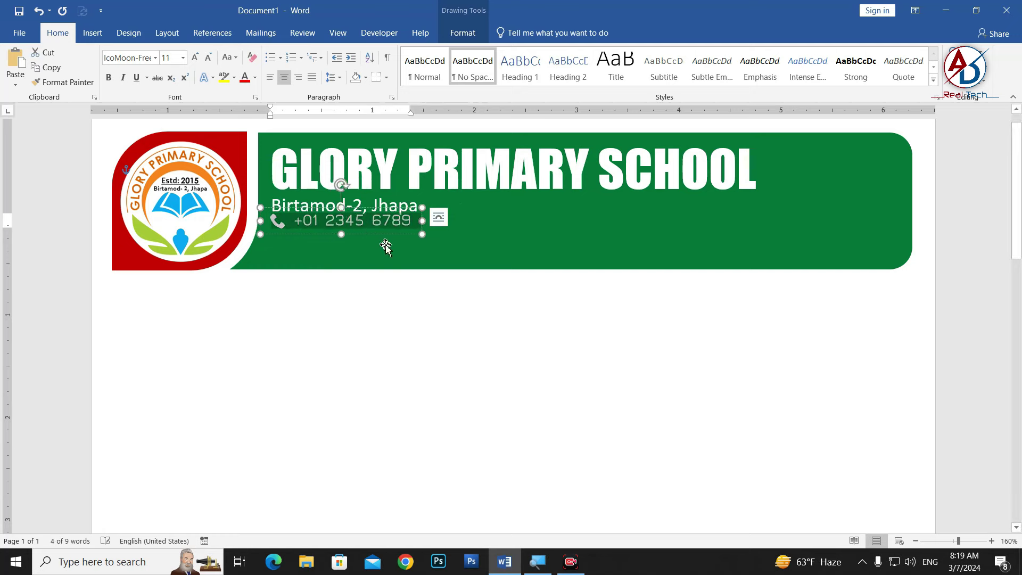
{"action": "left_click_drag", "start_coordinate": [394, 236], "coordinate": [394, 240]}
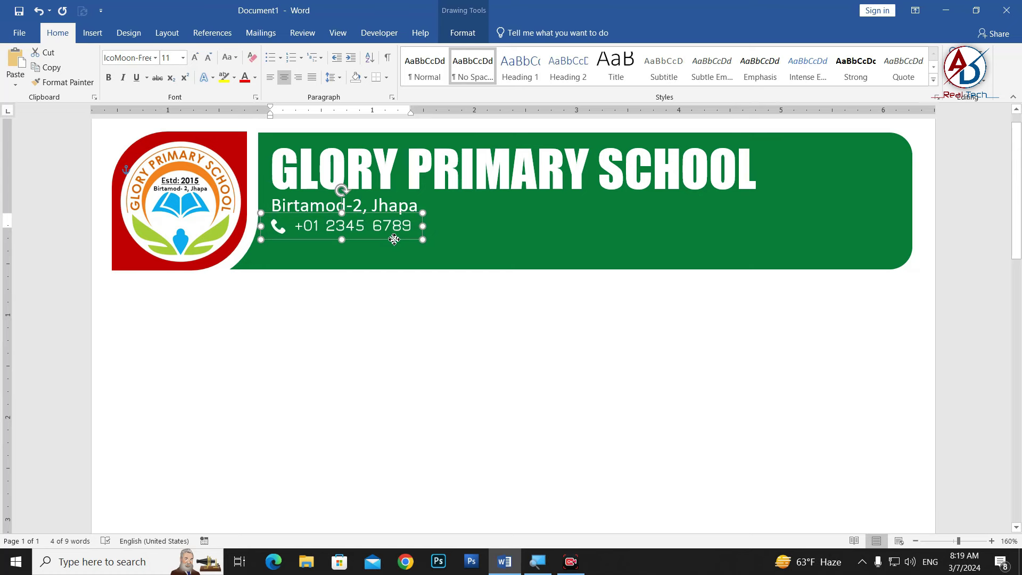
{"action": "left_click", "coordinate": [429, 239]}
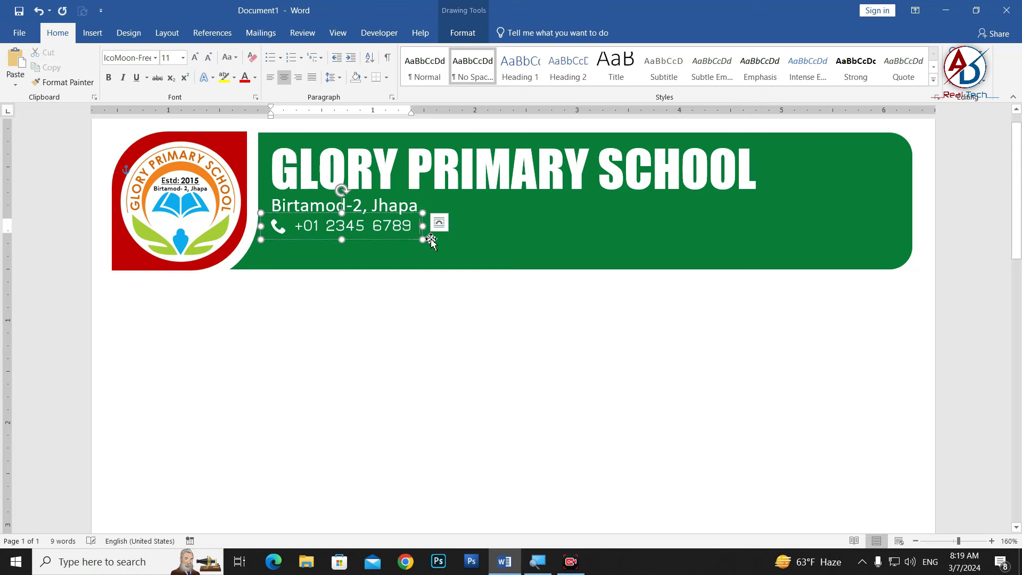
{"action": "type", "text": "|"}
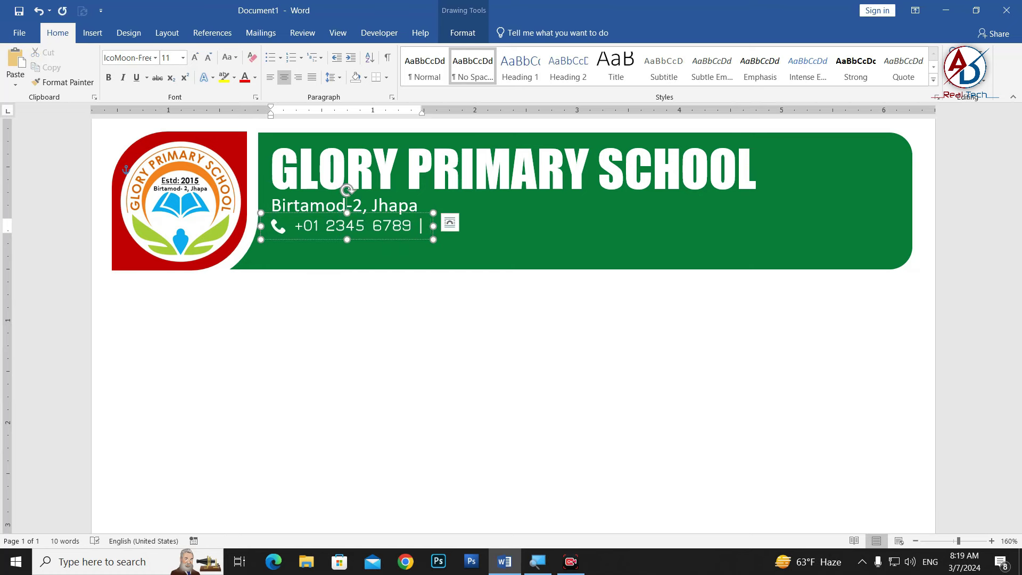
{"action": "type", "text": " +0"}
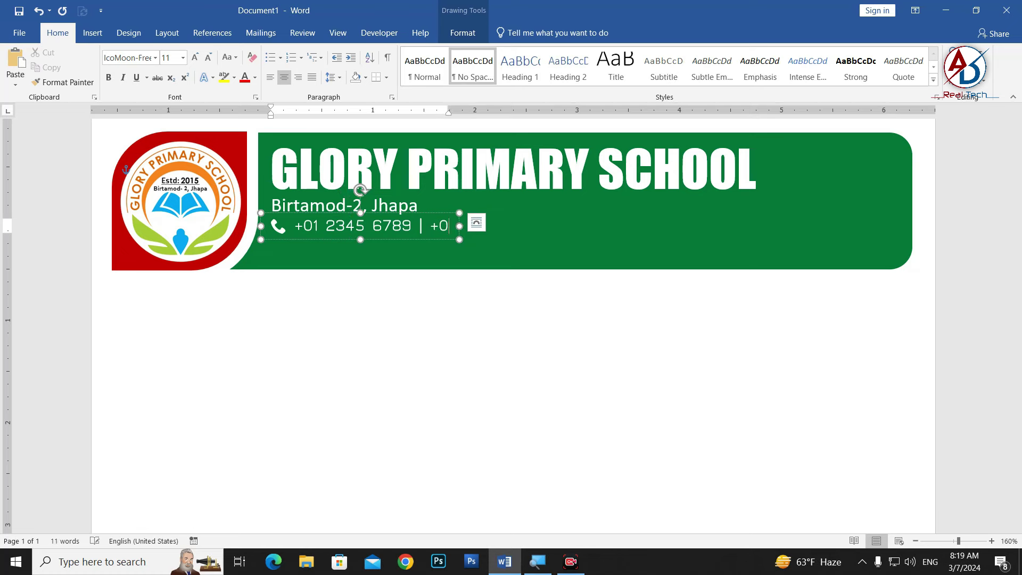
{"action": "type", "text": "1 2345"}
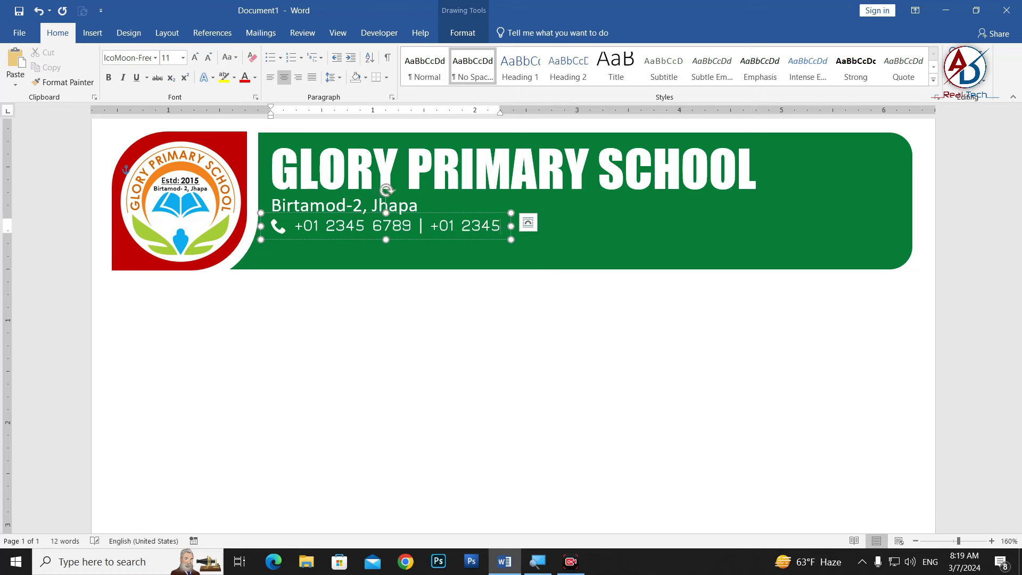
{"action": "type", "text": " 6789"}
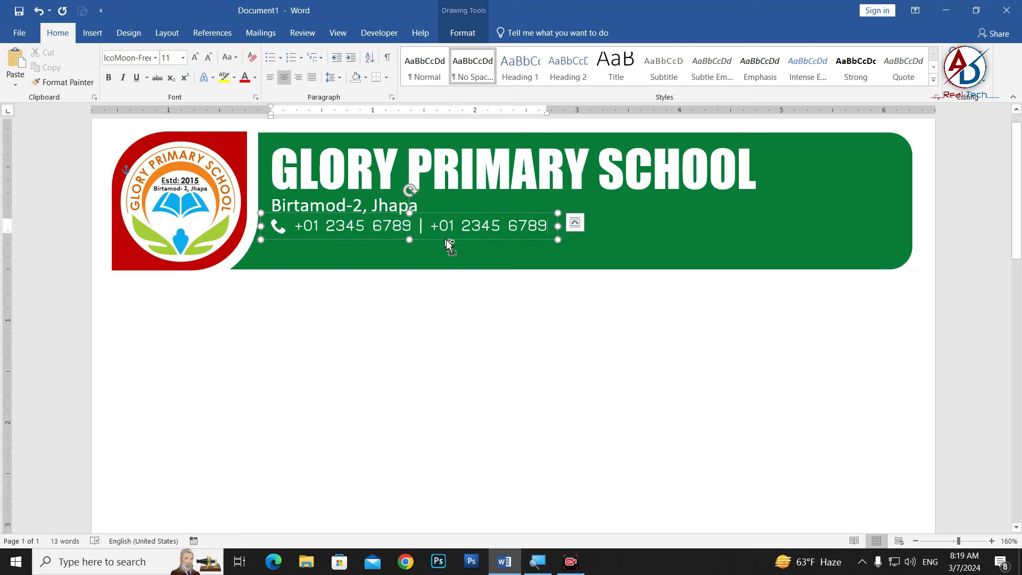
Duplicate the phone line below and replace its text with an envelope icon and placeholder e-mail plus '|'.
{"action": "left_click_drag", "start_coordinate": [447, 242], "coordinate": [447, 265]}
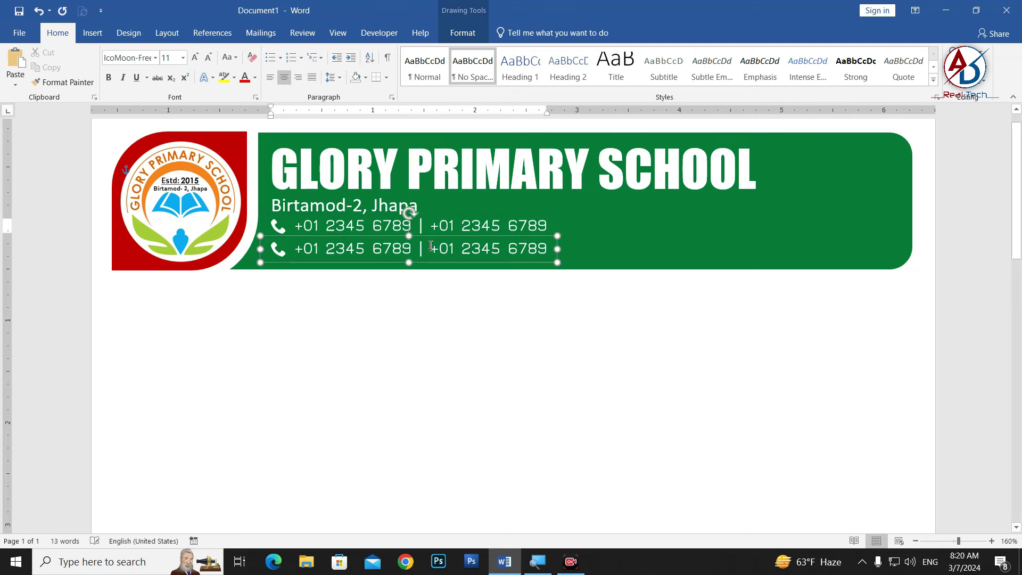
{"action": "key", "text": "ctrl+a"}
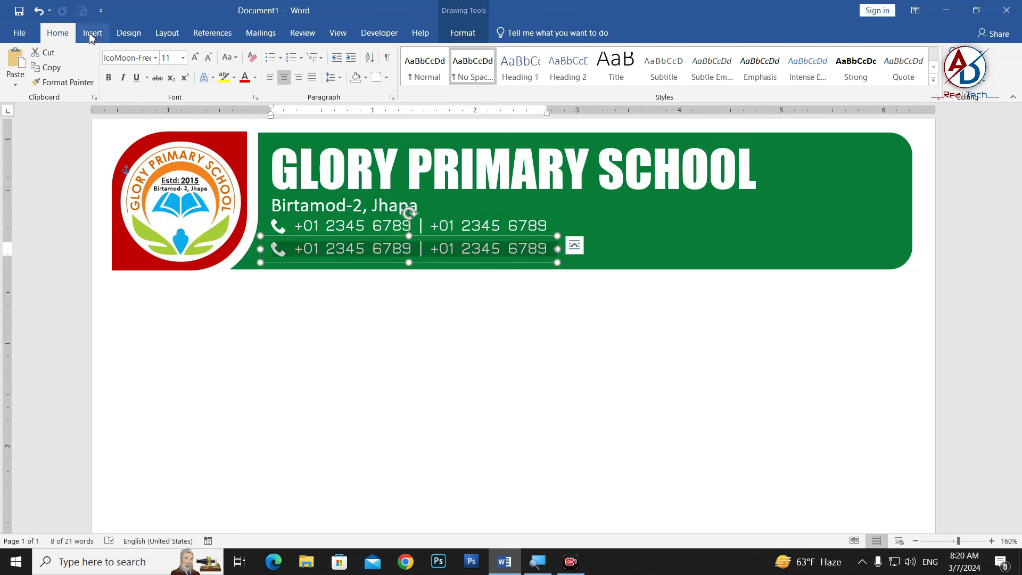
{"action": "left_click", "coordinate": [92, 33]}
{"action": "left_click", "coordinate": [969, 79]}
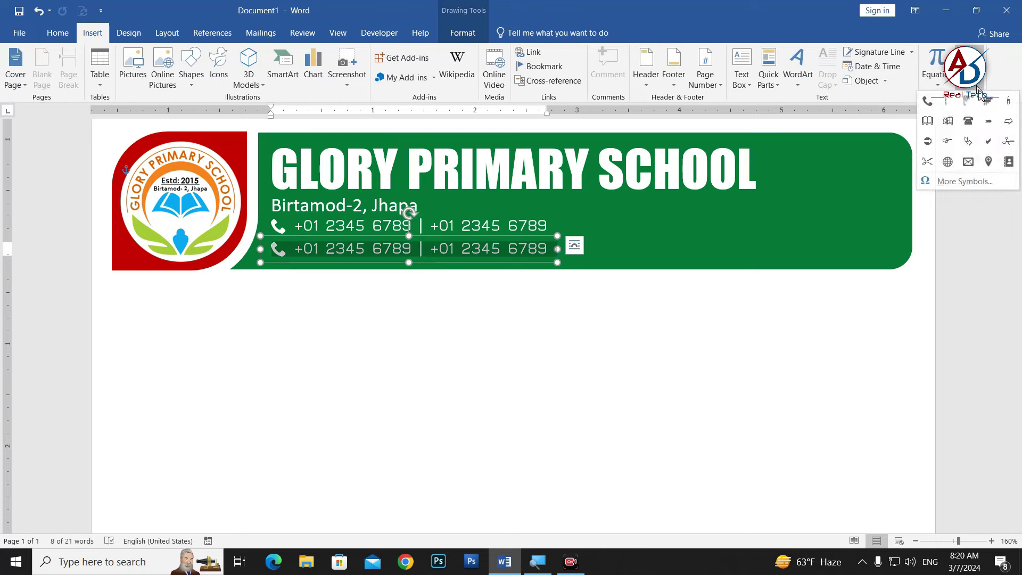
{"action": "left_click", "coordinate": [968, 162]}
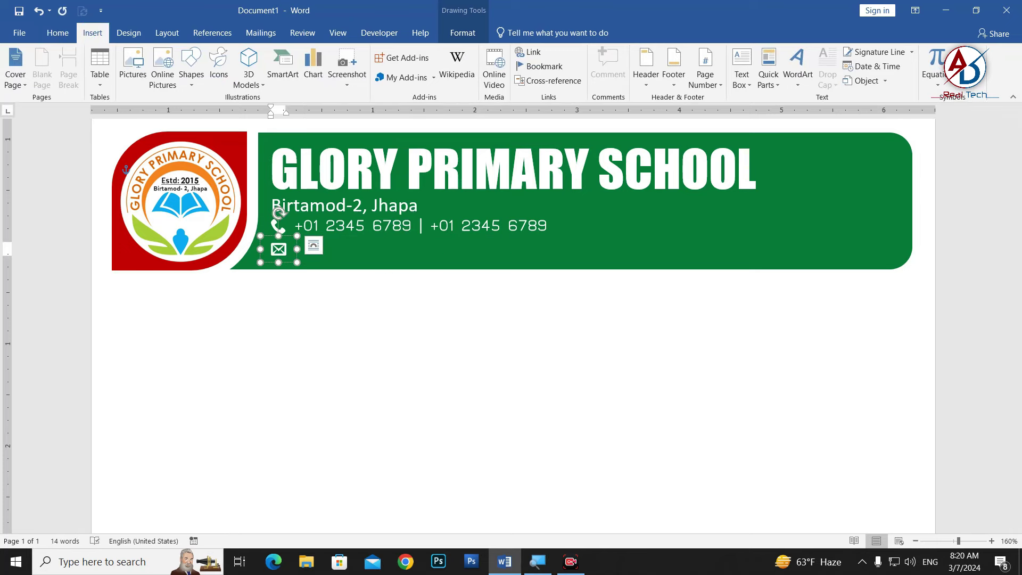
{"action": "type", "text": "youremail@gmail.com"}
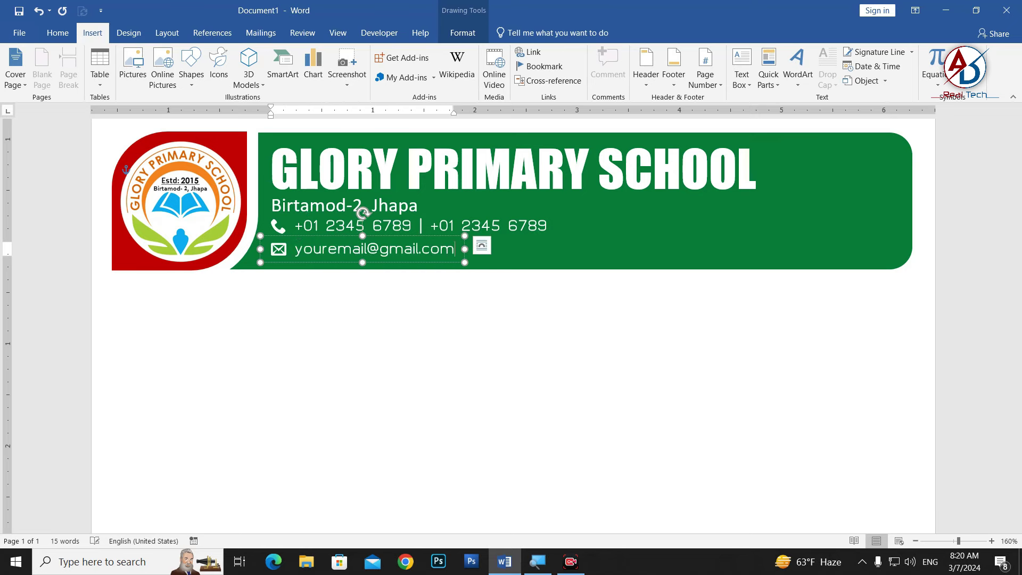
{"action": "type", "text": " |"}
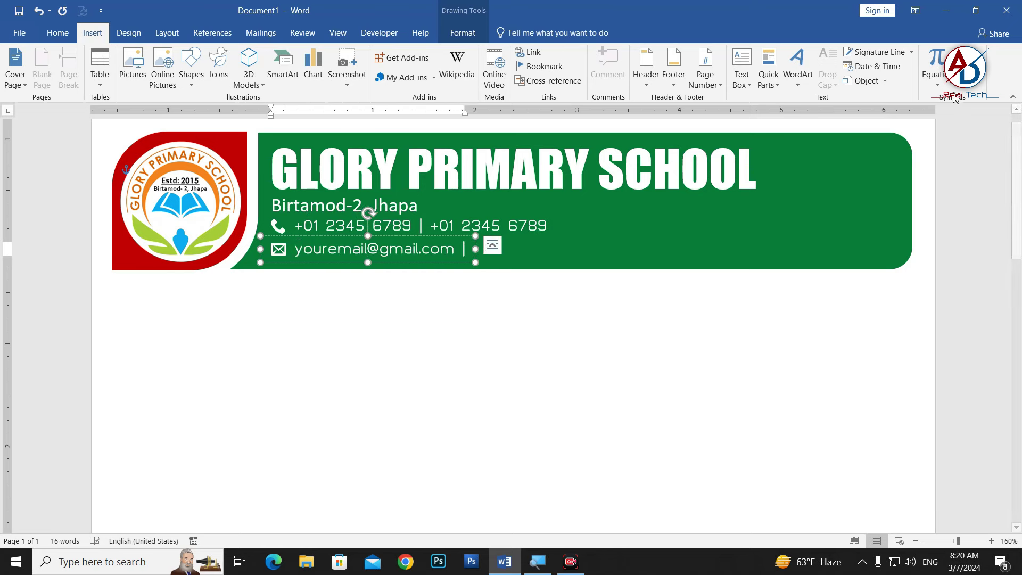
{"action": "left_click", "coordinate": [968, 89]}
{"action": "left_click", "coordinate": [967, 161]}
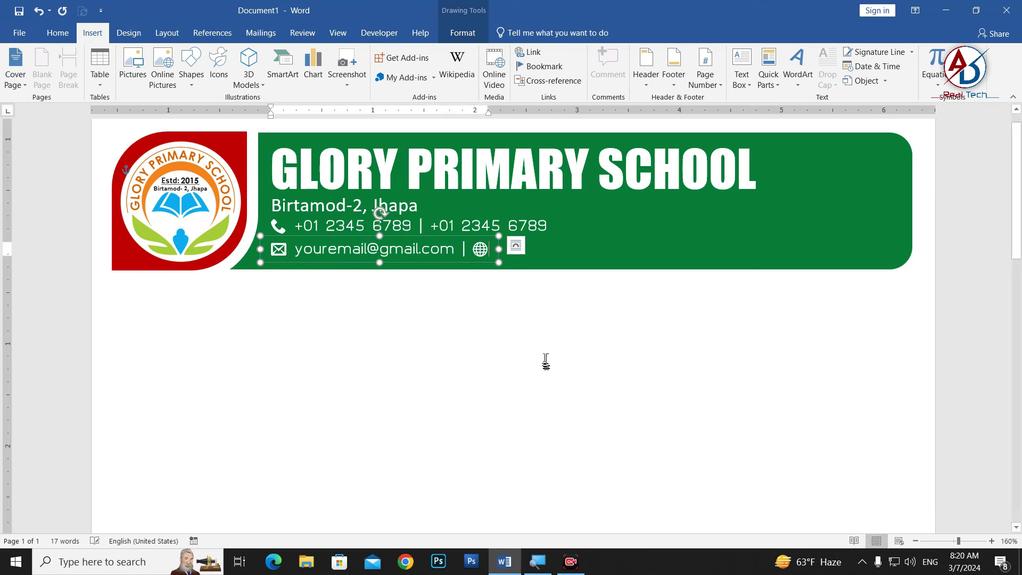
{"action": "type", "text": "ww"}
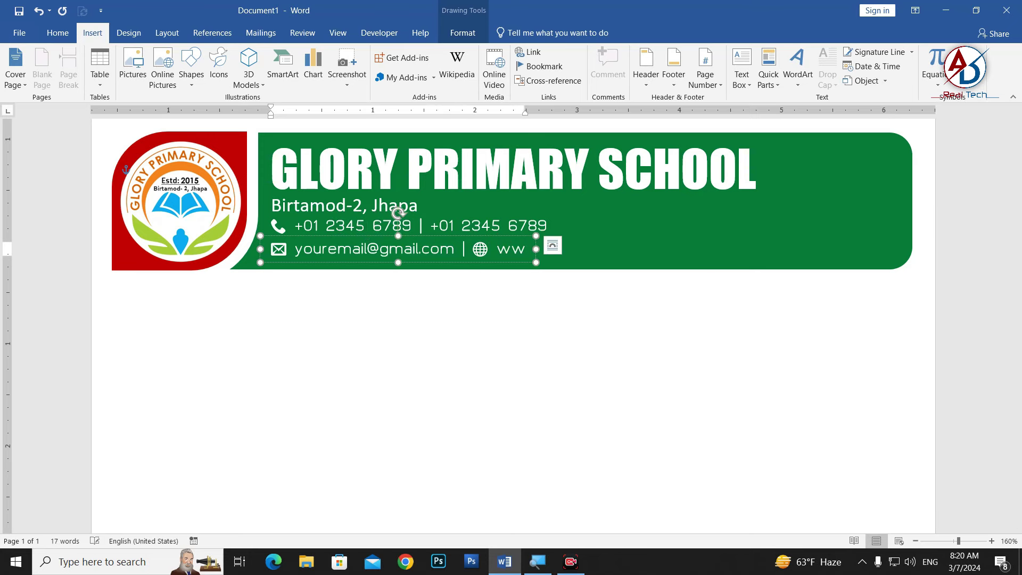
{"action": "type", "text": "w.webs"}
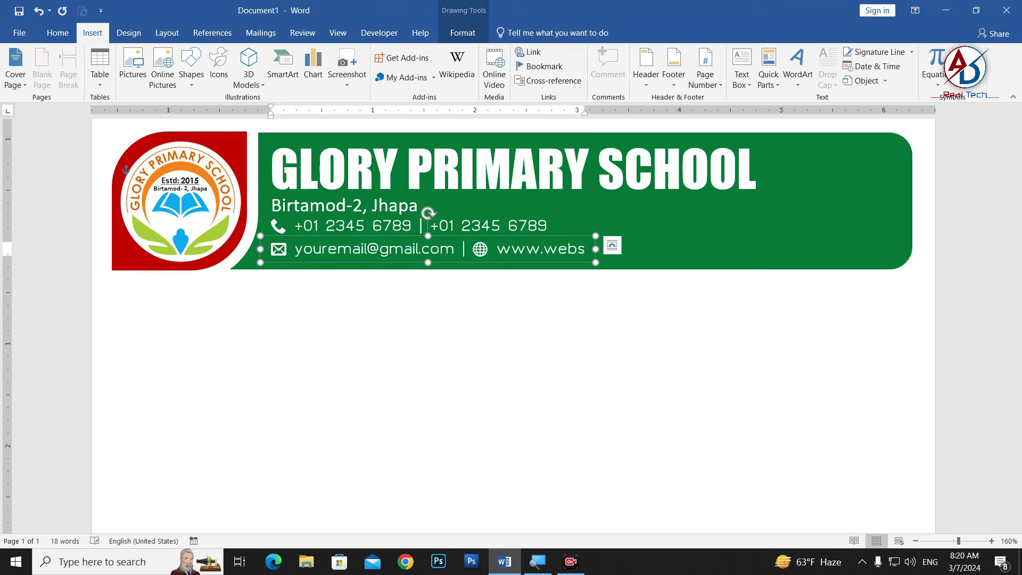
{"action": "type", "text": "ite.com.np"}
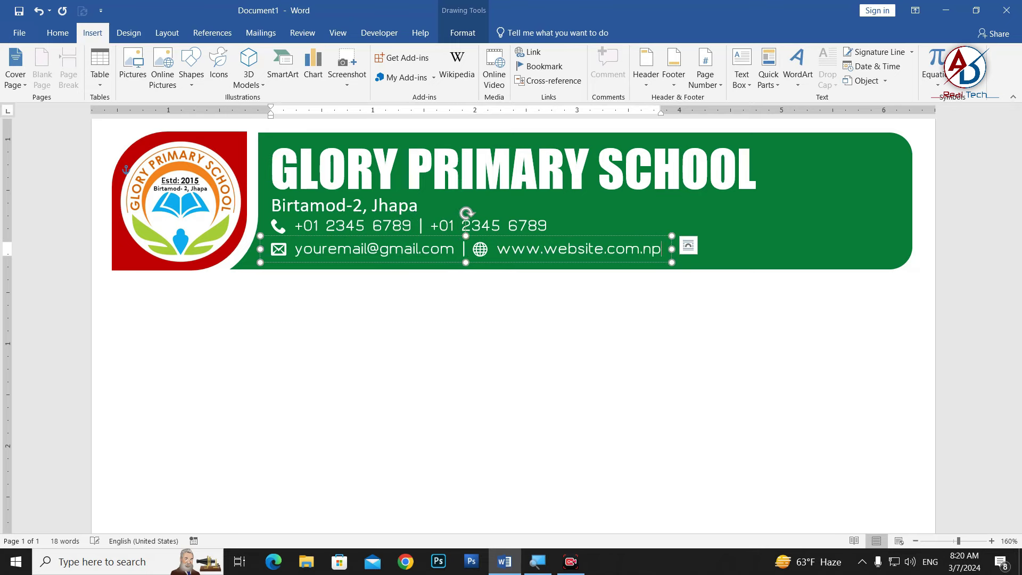
Restyle the Birtamod-2, Jhapa address line in IcoMoon-Free at 12 pt.
{"action": "left_click", "coordinate": [569, 416]}
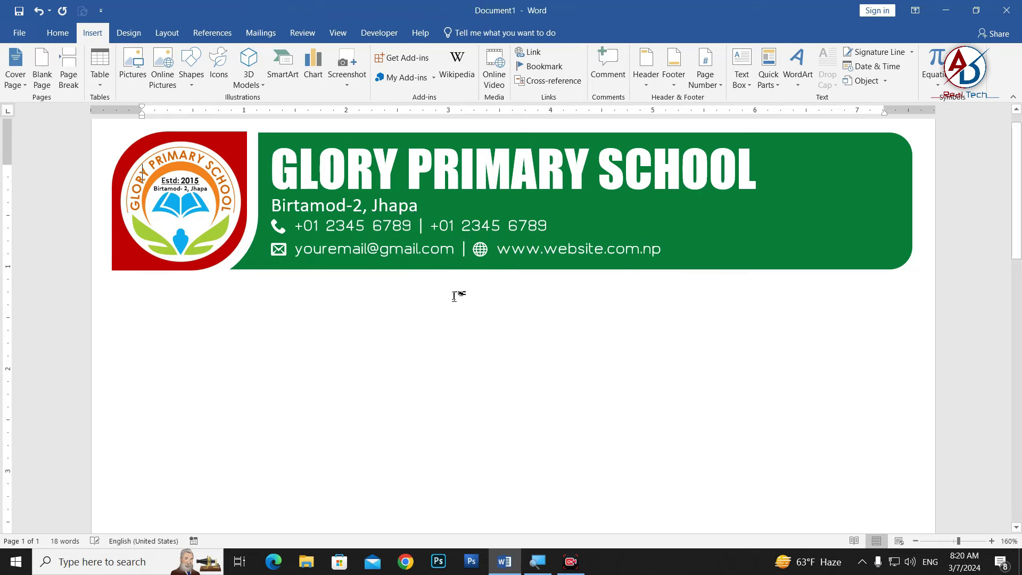
{"action": "scroll", "coordinate": [458, 298], "scroll_direction": "down", "scroll_amount": 5}
{"action": "scroll", "coordinate": [458, 306], "scroll_direction": "down", "scroll_amount": 4}
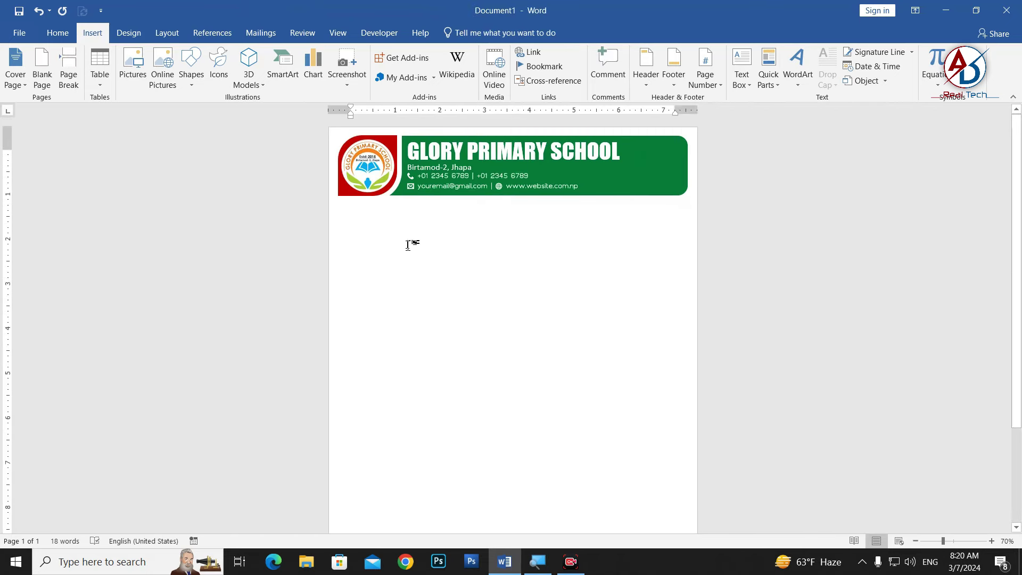
{"action": "scroll", "coordinate": [408, 244], "scroll_direction": "down", "scroll_amount": 5}
{"action": "scroll", "coordinate": [422, 266], "scroll_direction": "up", "scroll_amount": 4}
{"action": "scroll", "coordinate": [426, 240], "scroll_direction": "up", "scroll_amount": 4}
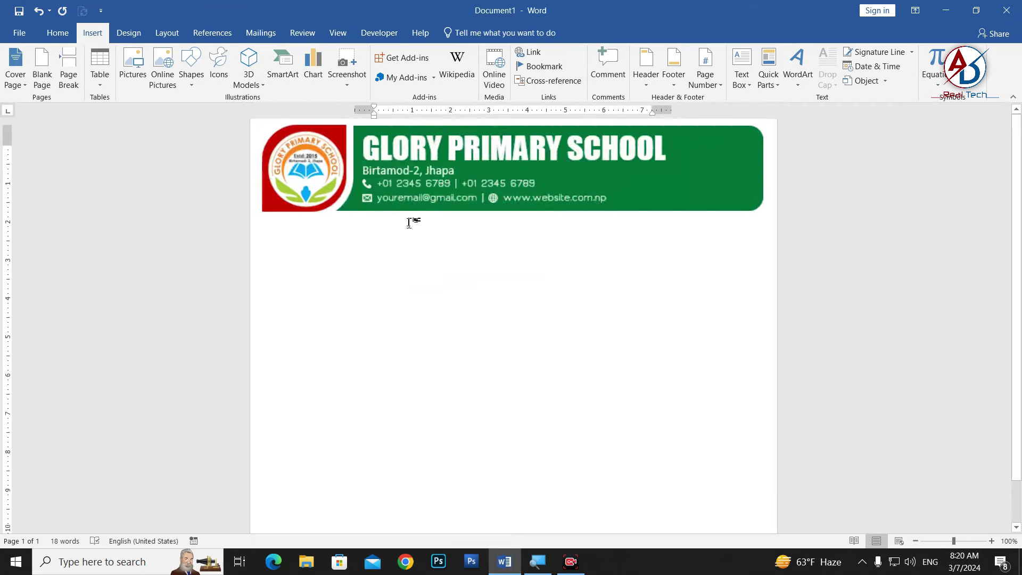
{"action": "left_click", "coordinate": [408, 171]}
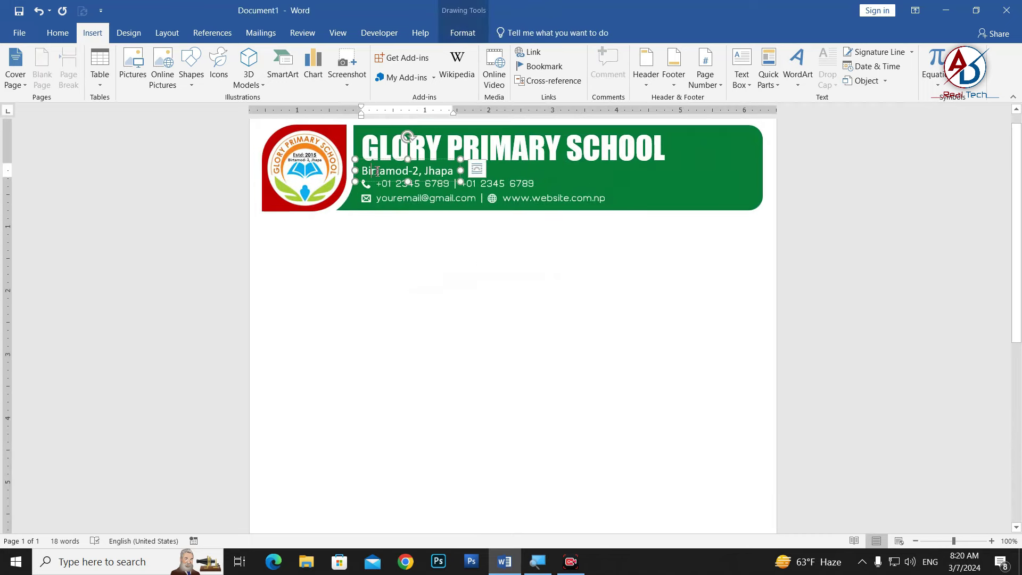
{"action": "left_click", "coordinate": [64, 35]}
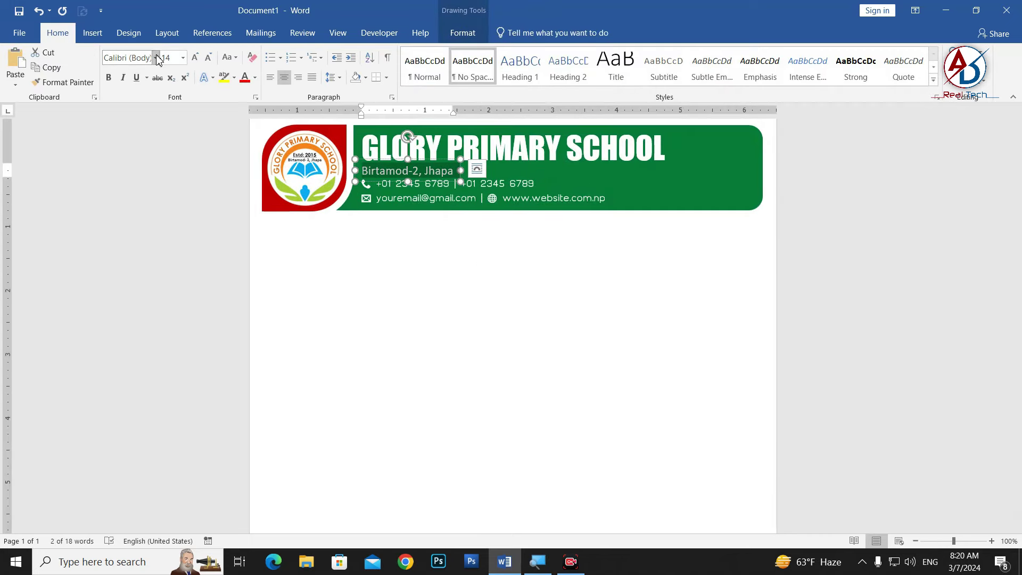
{"action": "left_click", "coordinate": [156, 57]}
{"action": "left_click", "coordinate": [143, 164]}
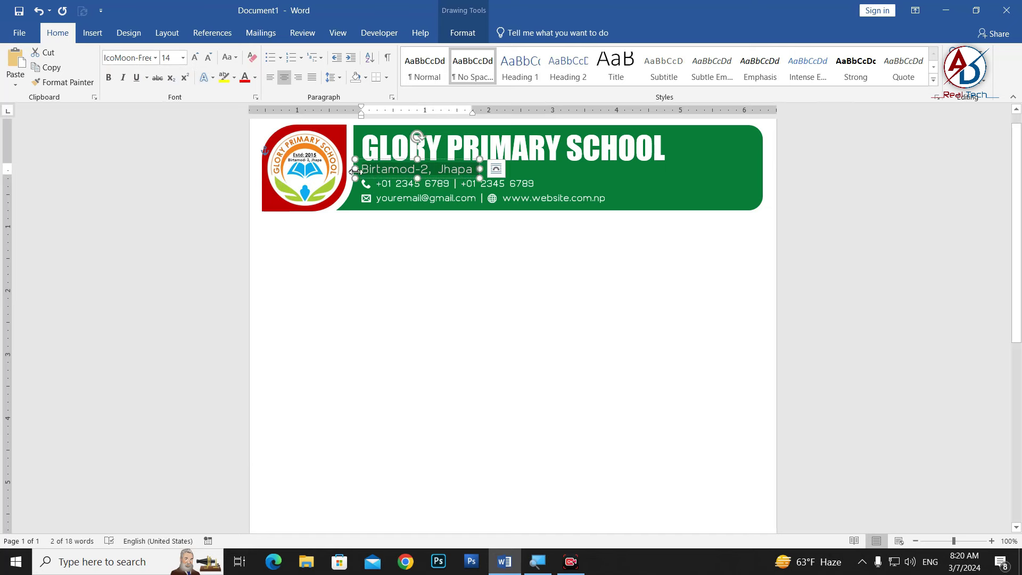
{"action": "left_click", "coordinate": [208, 57]}
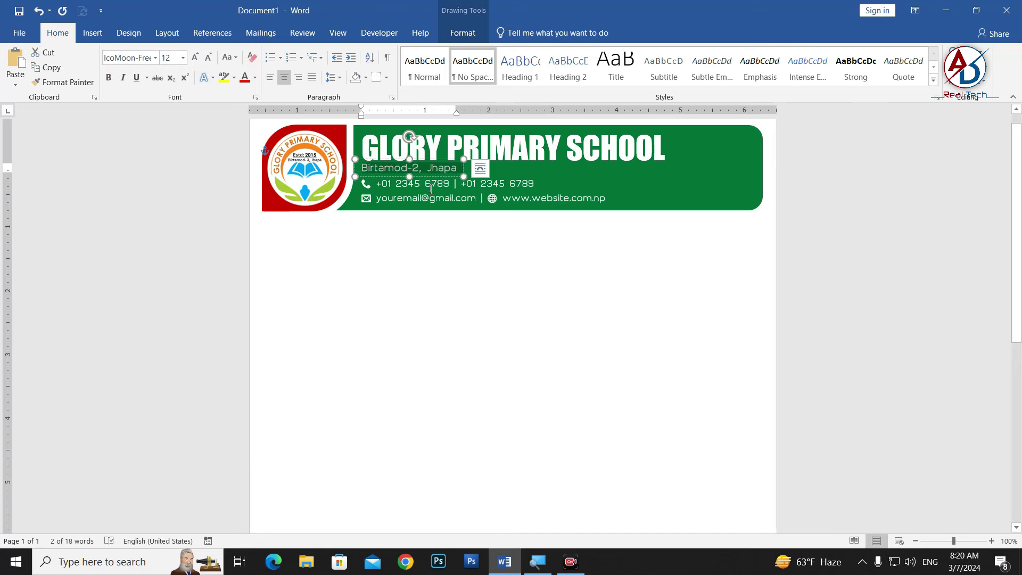
Shift the address box slightly down and right, and place the cursor before the address.
{"action": "left_click_drag", "start_coordinate": [441, 179], "coordinate": [441, 182]}
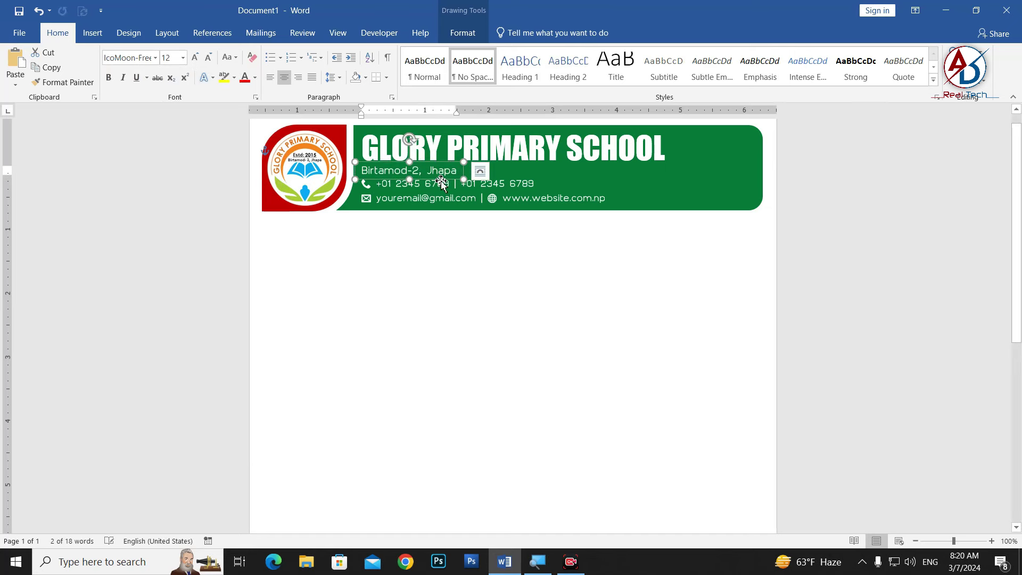
{"action": "key", "text": "ctrl+Right"}
{"action": "key", "text": "ctrl+Right"}
{"action": "left_click", "coordinate": [363, 170]}
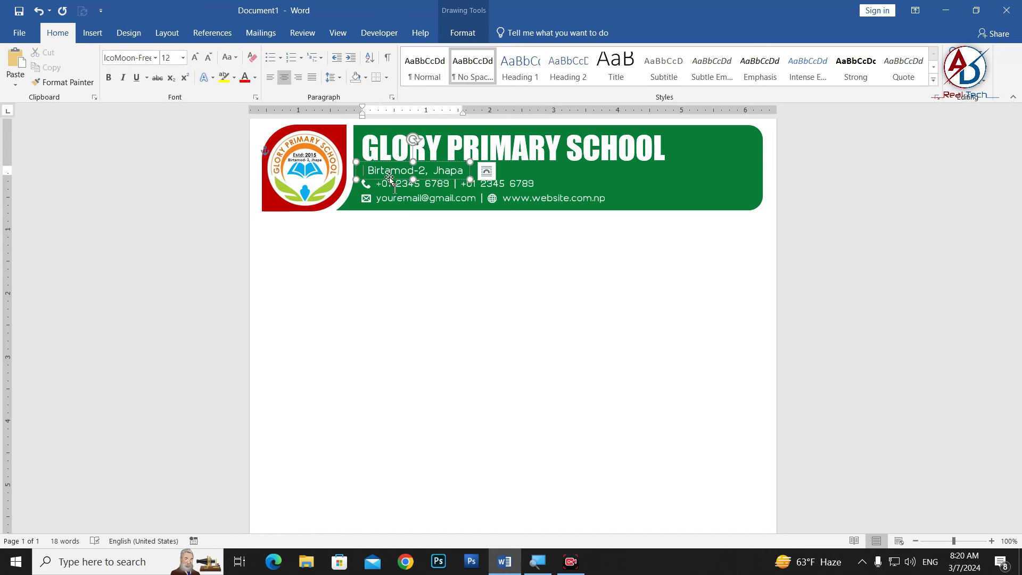
Insert the location-pin symbol from the Symbol gallery before the Birtamod-2, Jhapa text, then deselect.
{"action": "left_click", "coordinate": [91, 33]}
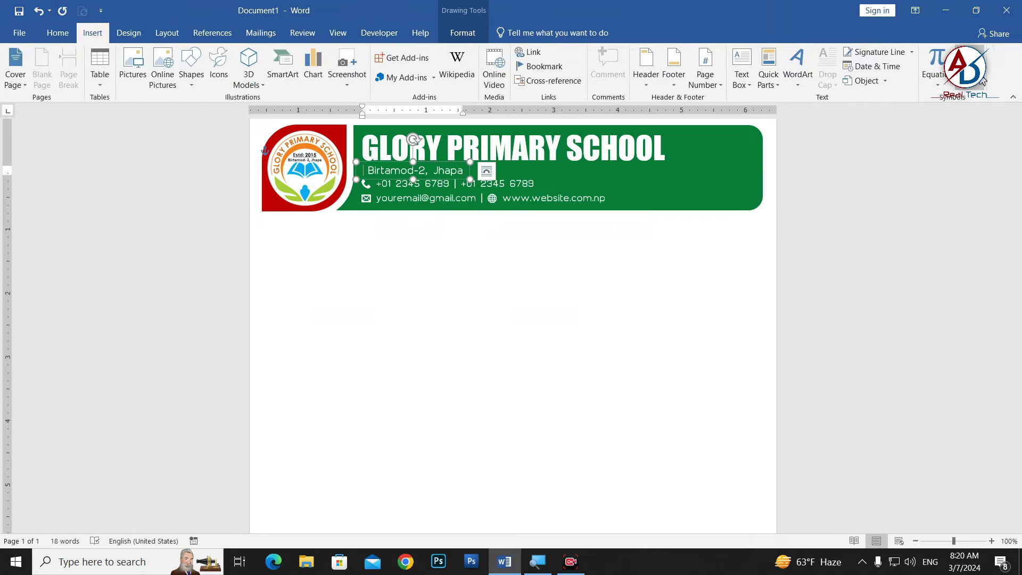
{"action": "left_click", "coordinate": [982, 80]}
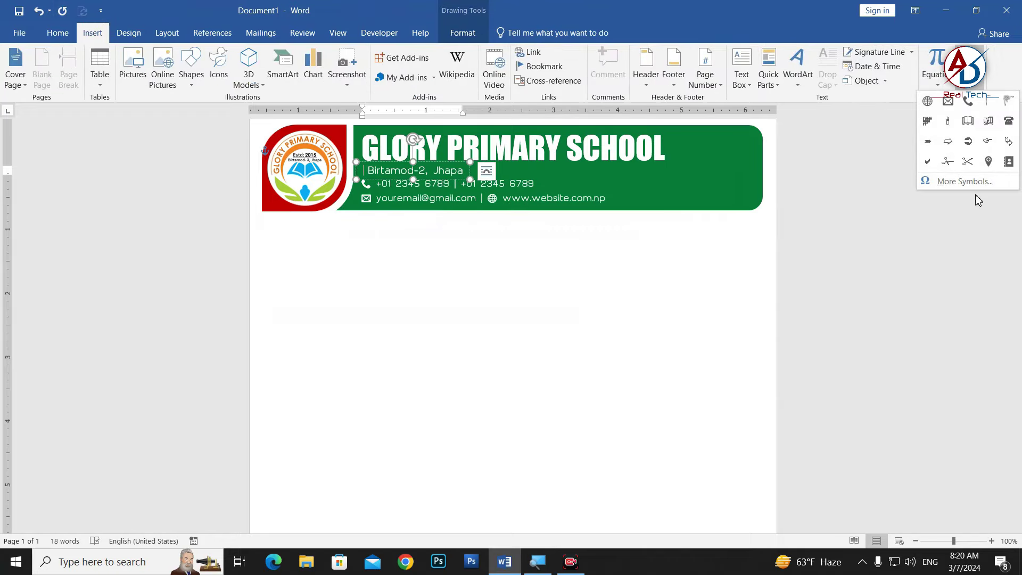
{"action": "left_click", "coordinate": [988, 161]}
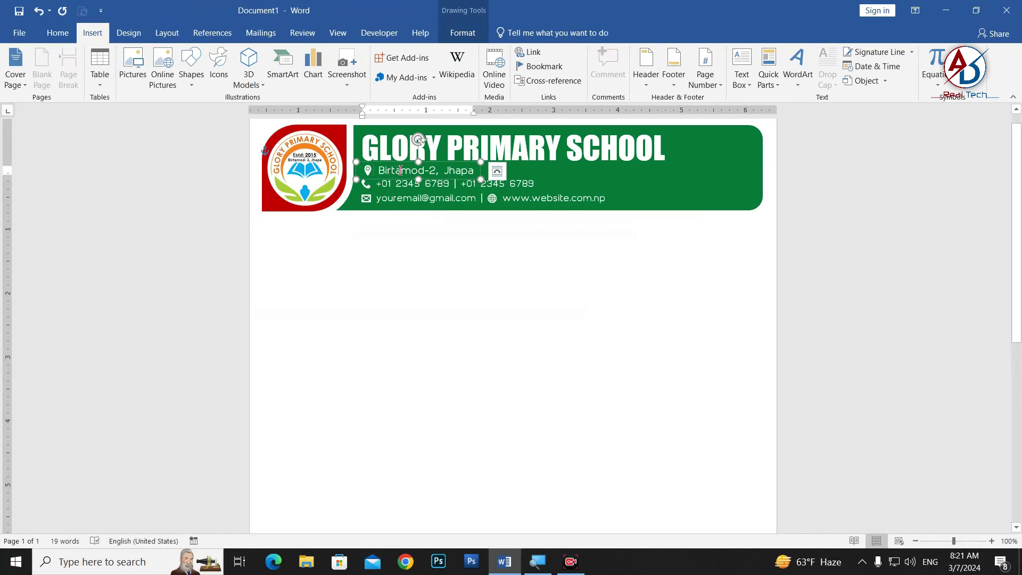
{"action": "key", "text": "ctrl+a"}
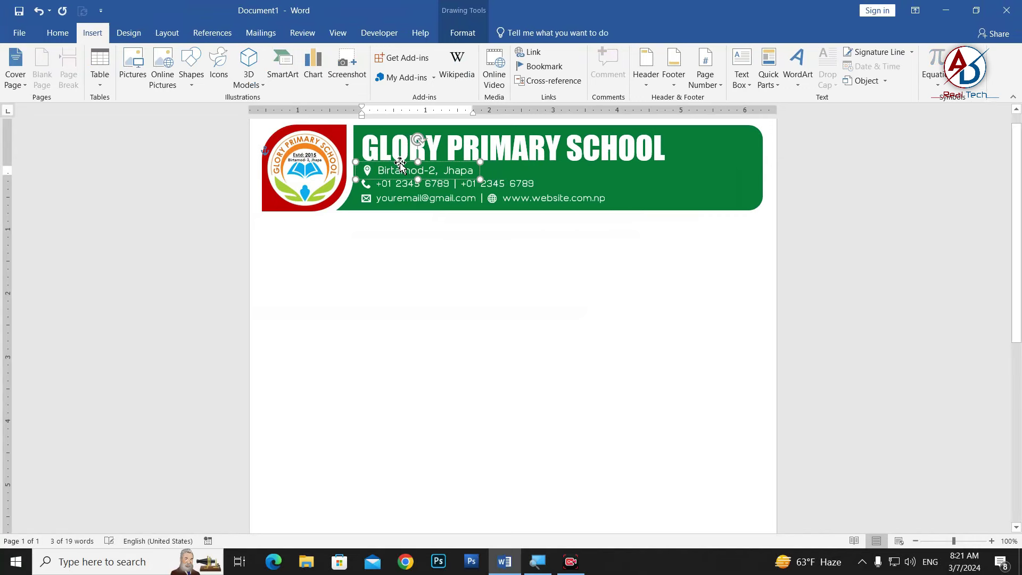
{"action": "left_click", "coordinate": [422, 292]}
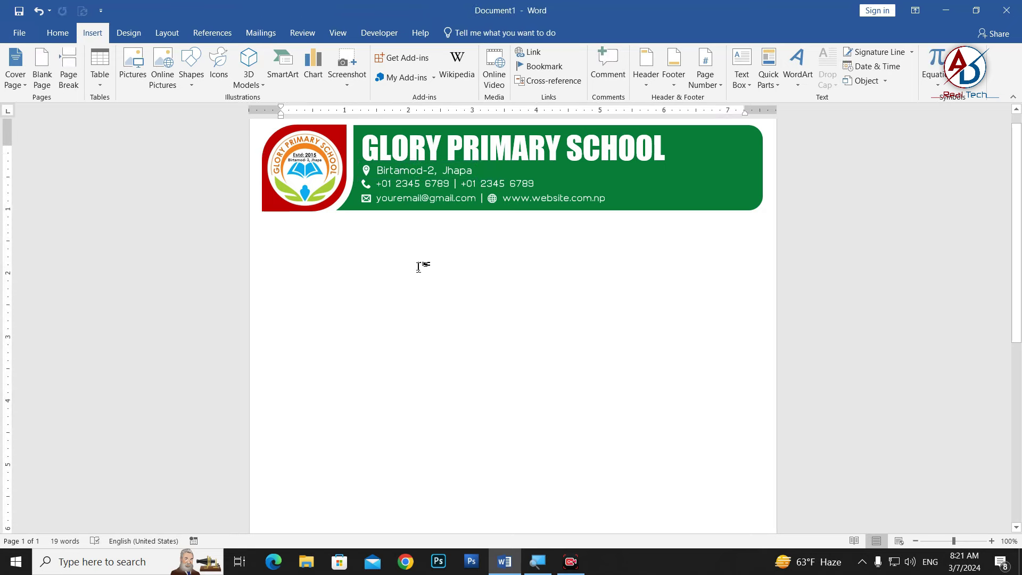
{"action": "scroll", "coordinate": [421, 268], "scroll_direction": "down", "scroll_amount": 2, "text": "ctrl"}
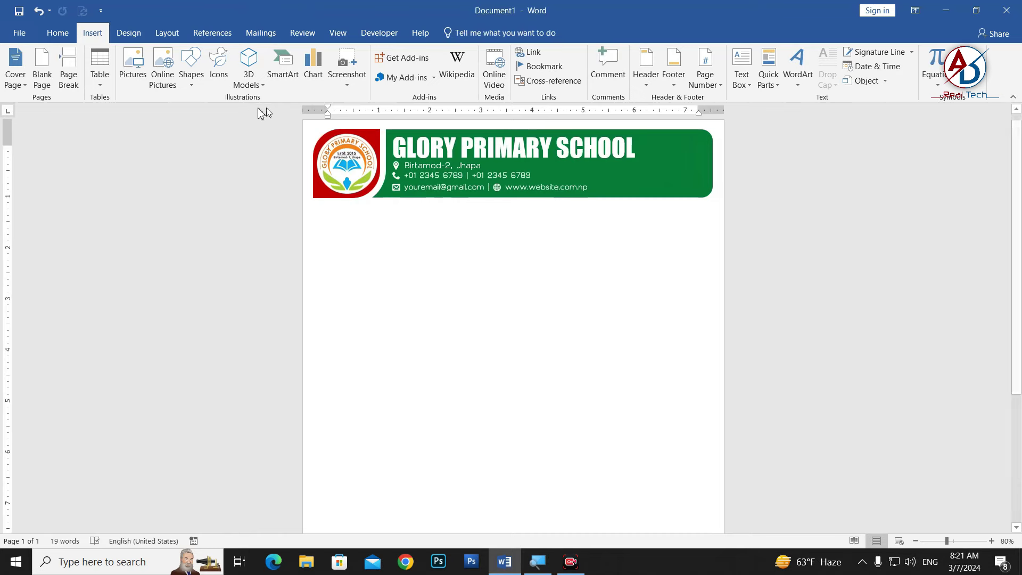
Draw a short horizontal line under the header's left end, thicken it, and colour it red.
{"action": "left_click", "coordinate": [191, 80]}
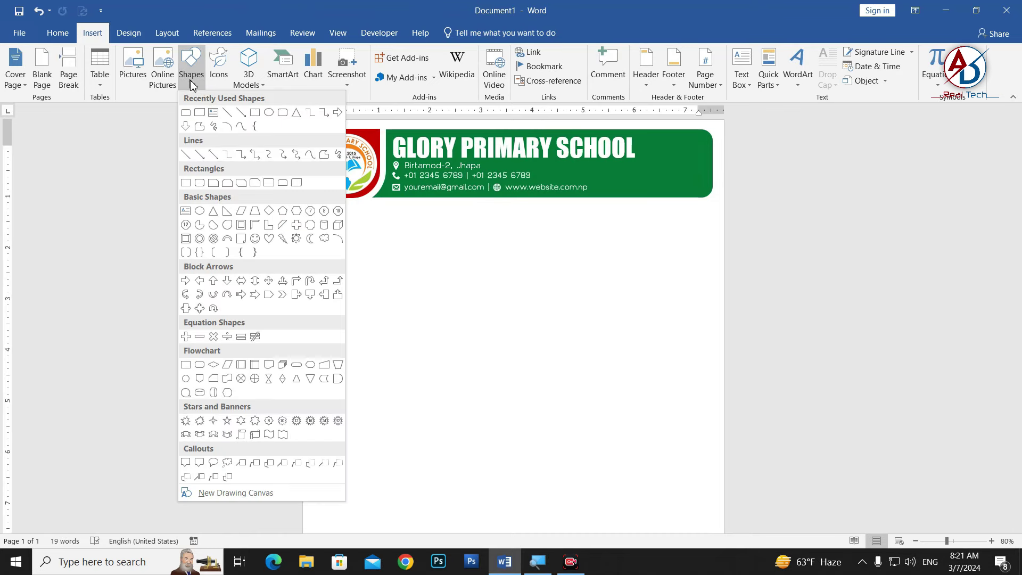
{"action": "left_click", "coordinate": [229, 124]}
{"action": "scroll", "coordinate": [352, 294], "scroll_direction": "up", "scroll_amount": 5, "text": "ctrl"}
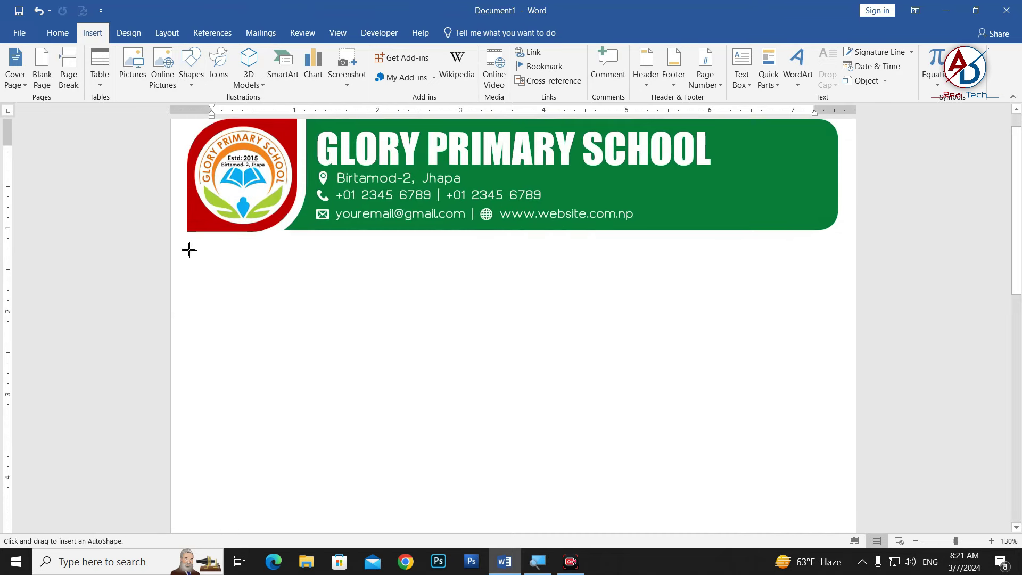
{"action": "left_click_drag", "start_coordinate": [188, 244], "coordinate": [260, 244]}
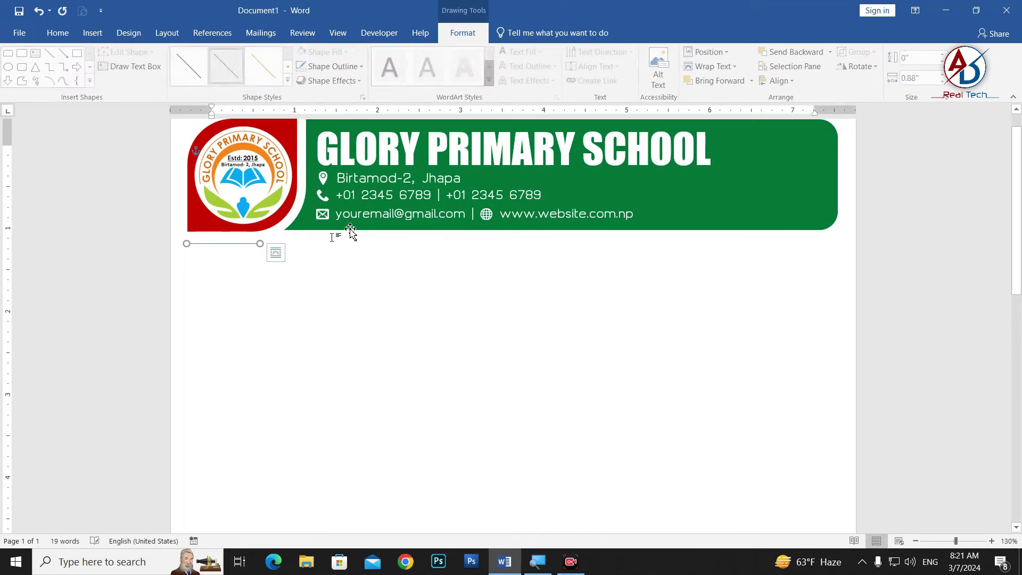
{"action": "left_click", "coordinate": [332, 66]}
{"action": "mouse_move", "coordinate": [330, 238]}
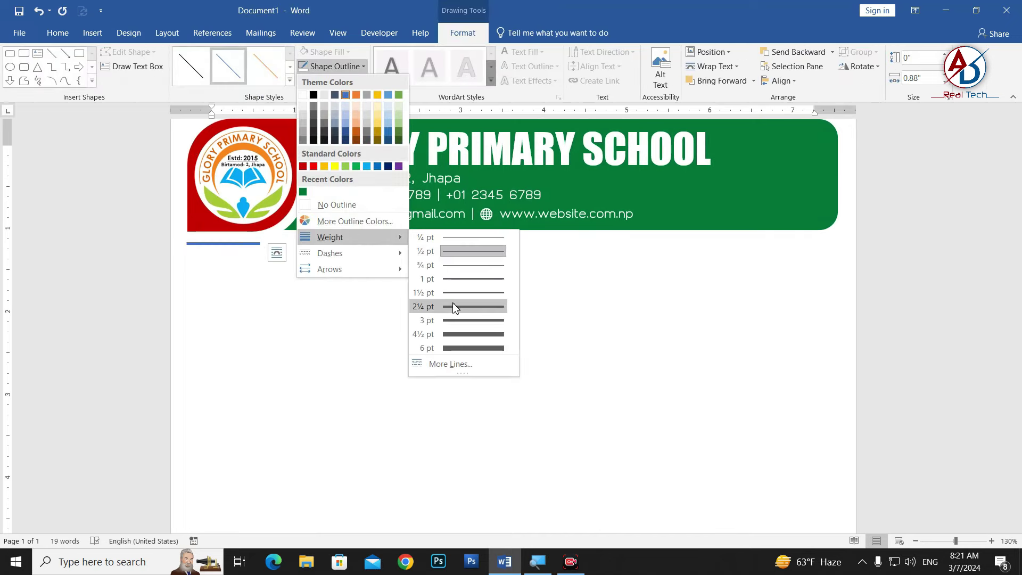
{"action": "left_click", "coordinate": [462, 292]}
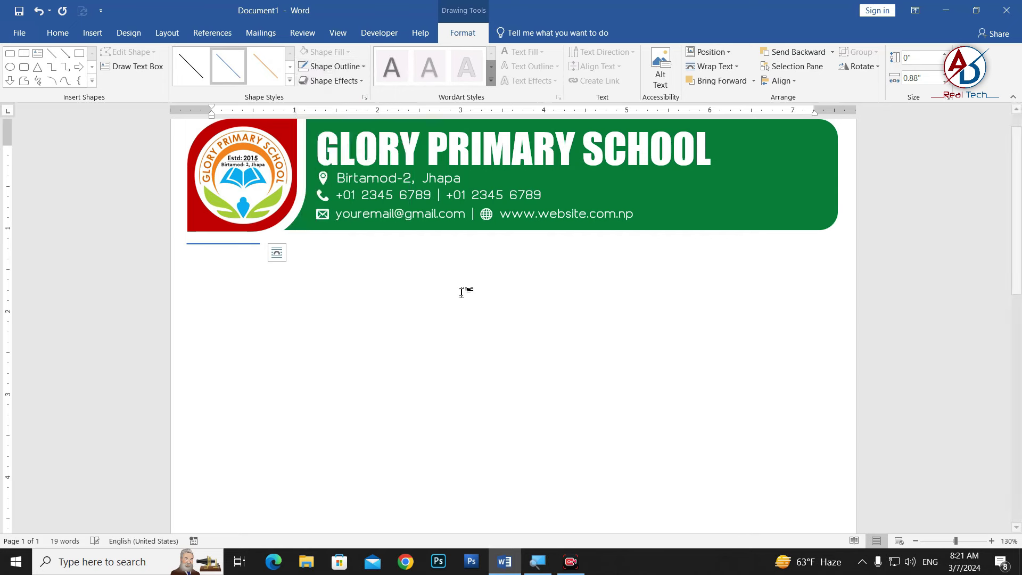
{"action": "left_click", "coordinate": [330, 66]}
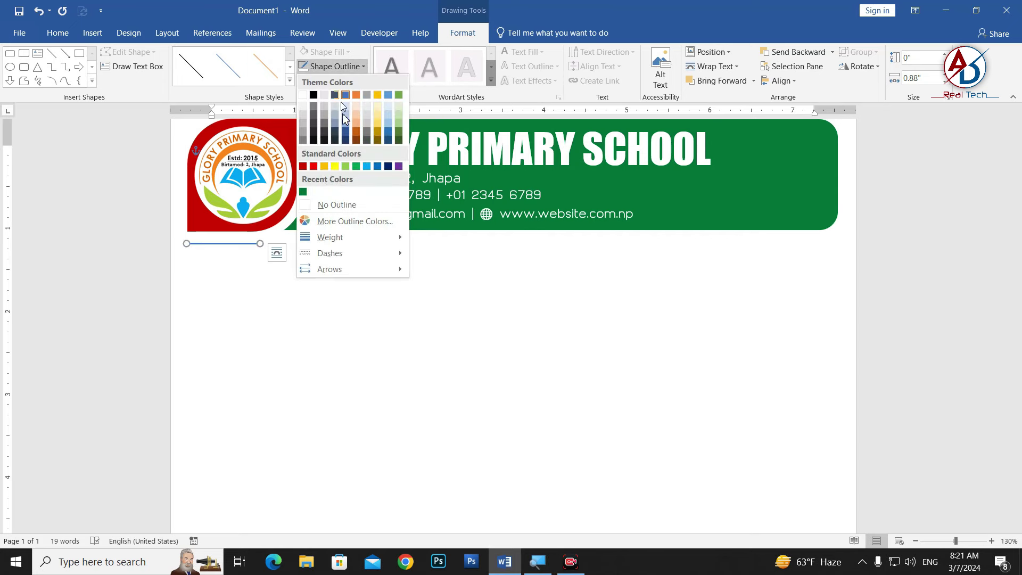
{"action": "left_click", "coordinate": [314, 166]}
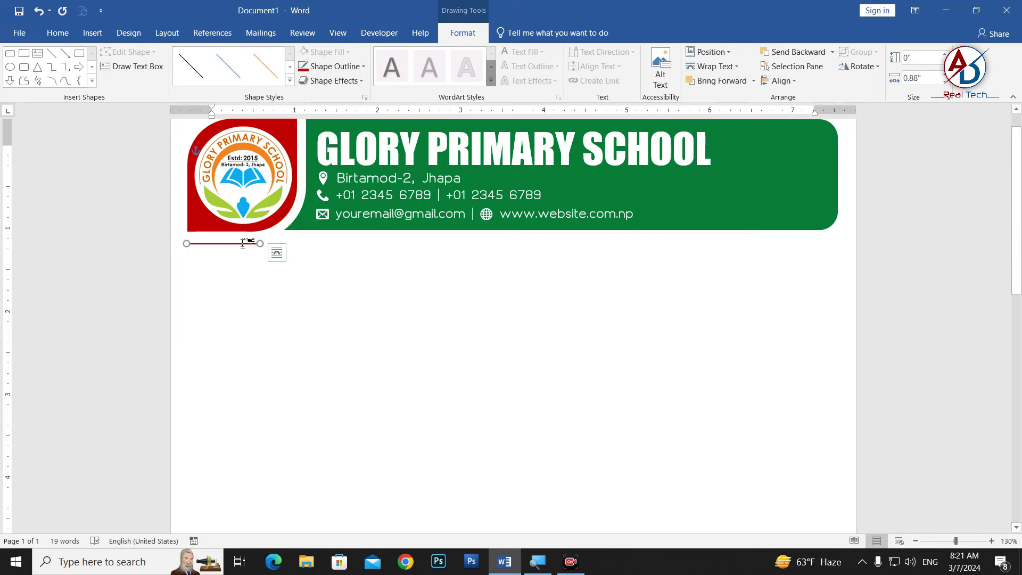
Duplicate the red line to its right.
{"action": "left_click", "coordinate": [277, 252]}
{"action": "left_click", "coordinate": [378, 255]}
{"action": "scroll", "coordinate": [193, 302], "scroll_direction": "up", "scroll_amount": 6, "text": "ctrl"}
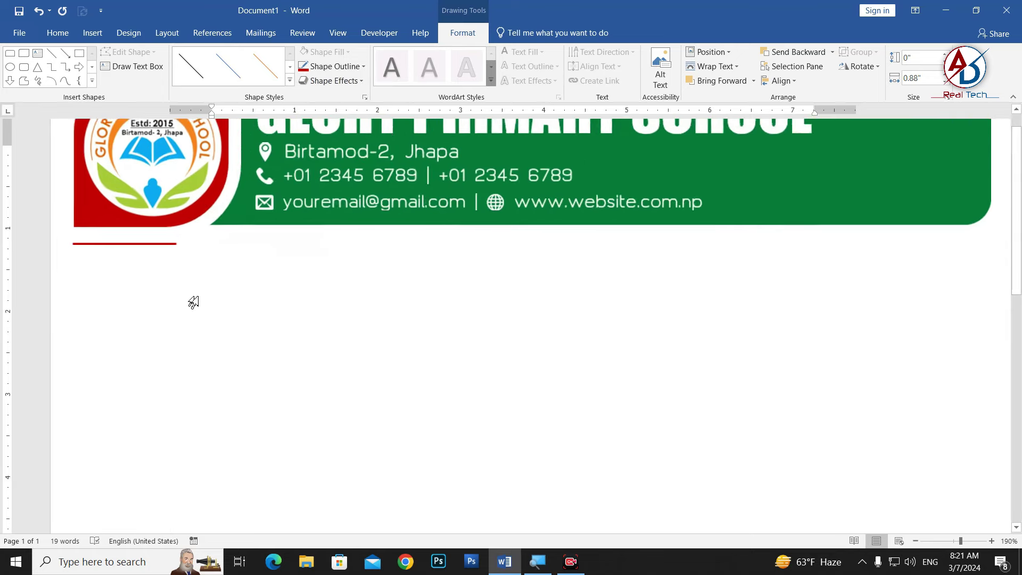
{"action": "left_click", "coordinate": [149, 250]}
{"action": "scroll", "coordinate": [139, 287], "scroll_direction": "up", "scroll_amount": 1}
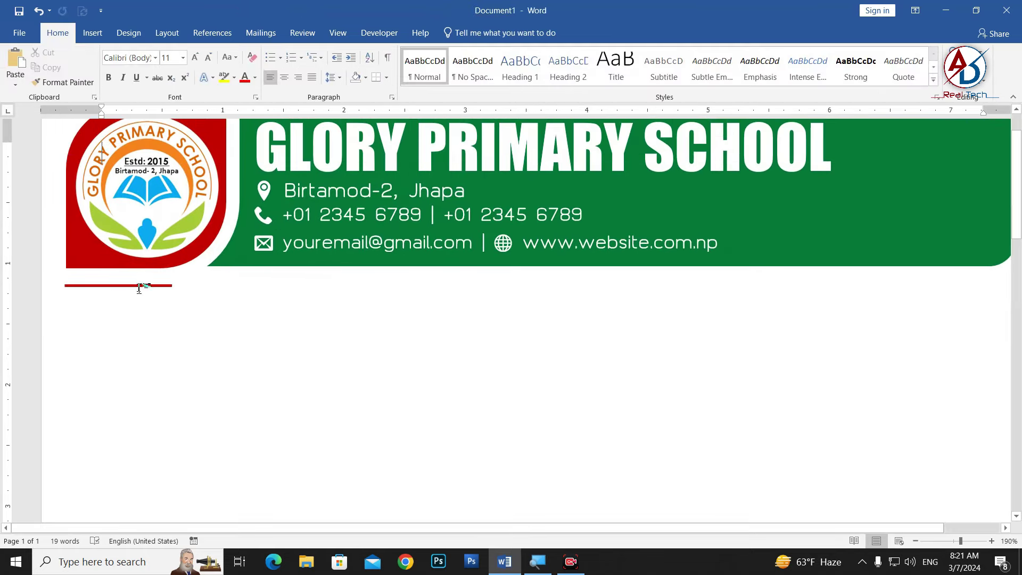
{"action": "left_click_drag", "start_coordinate": [141, 284], "coordinate": [273, 286]}
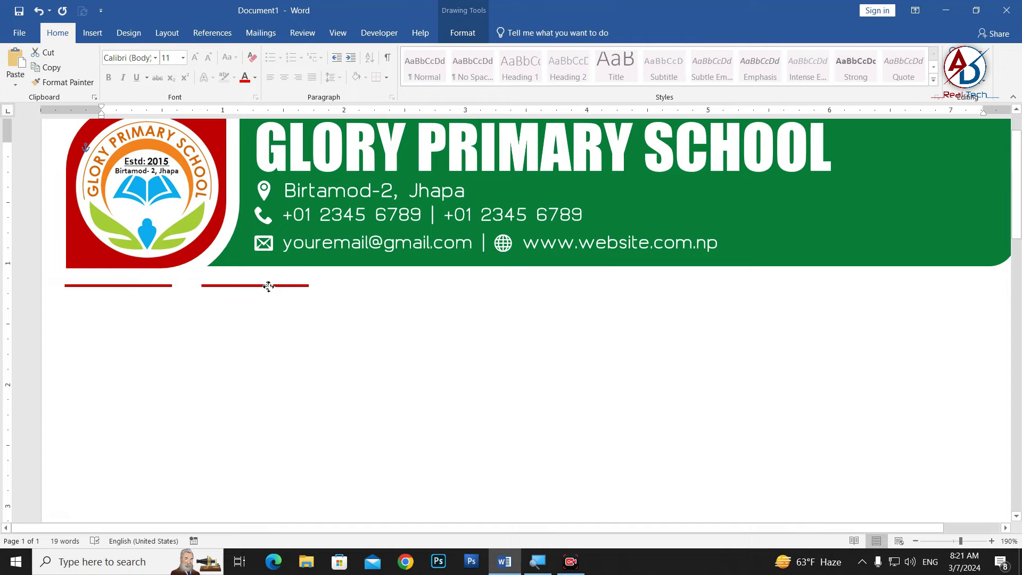
Stretch the copied line to the banner's right edge and colour it green.
{"action": "scroll", "coordinate": [349, 358], "scroll_direction": "down", "scroll_amount": 6, "text": "ctrl"}
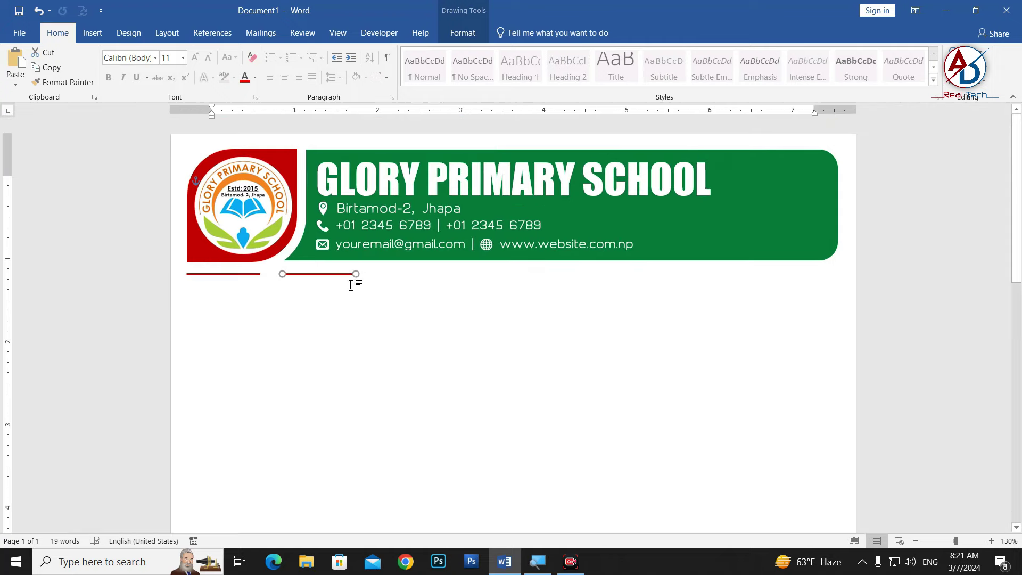
{"action": "left_click_drag", "start_coordinate": [356, 273], "coordinate": [828, 298]}
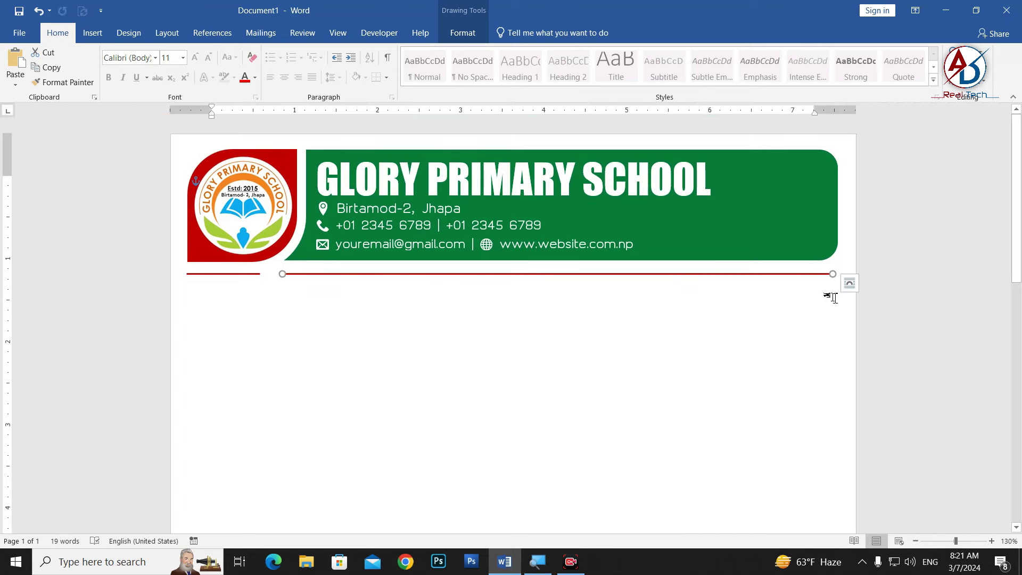
{"action": "left_click", "coordinate": [463, 32]}
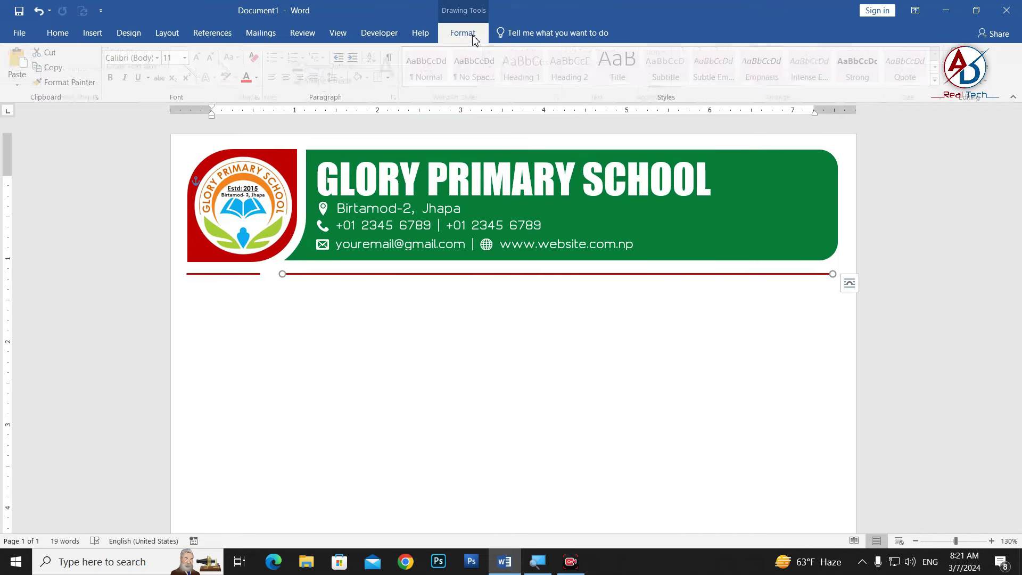
{"action": "left_click", "coordinate": [358, 66]}
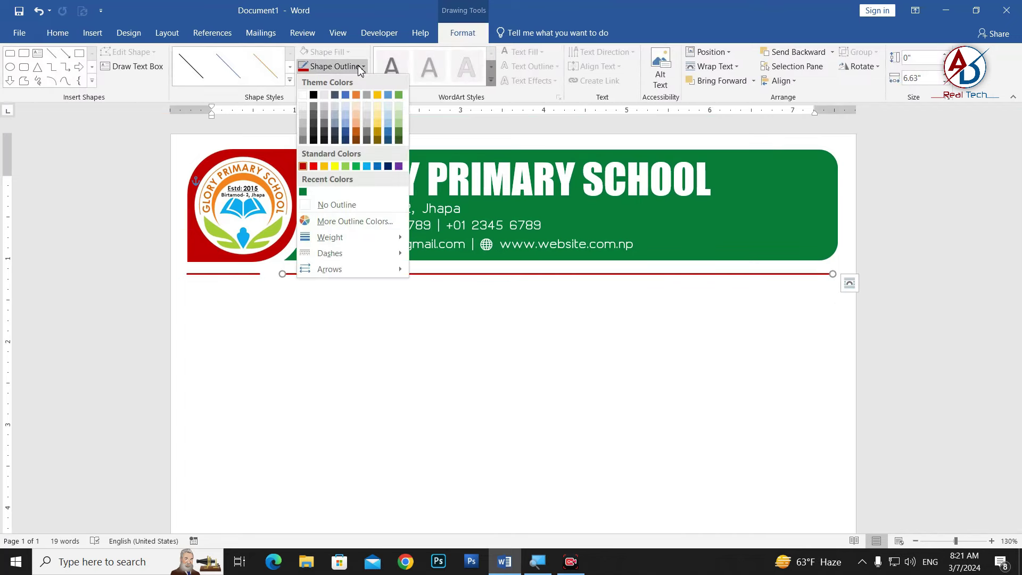
{"action": "left_click", "coordinate": [303, 192]}
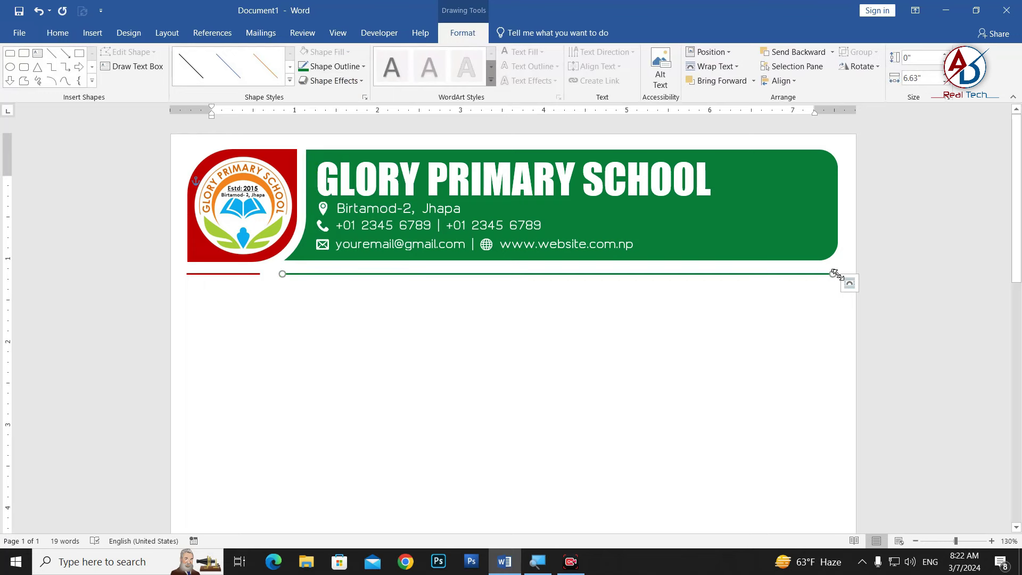
{"action": "left_click_drag", "start_coordinate": [833, 274], "coordinate": [841, 275]}
Select both the green and red lines and nudge them up three steps toward the header.
{"action": "left_click", "coordinate": [803, 326]}
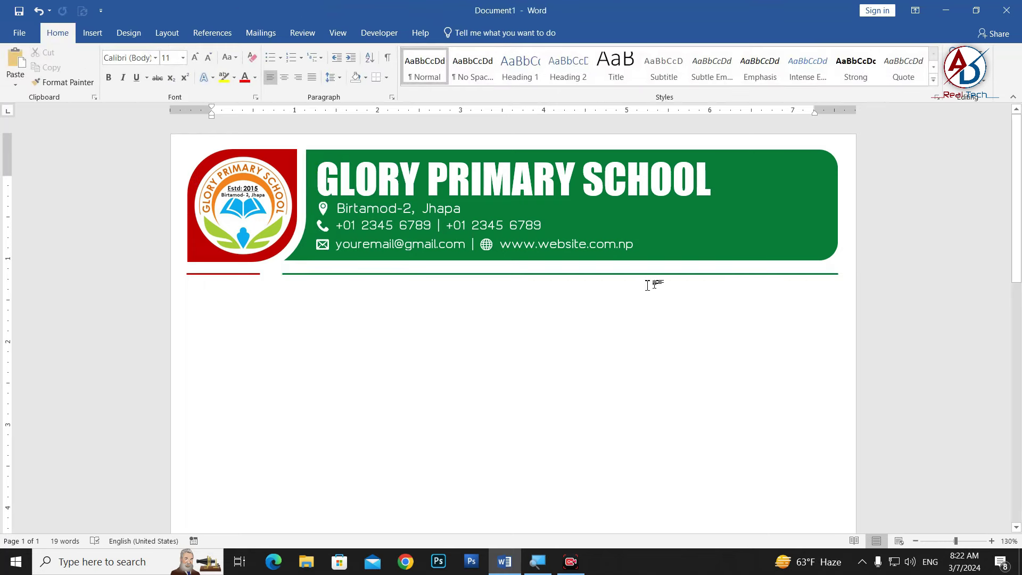
{"action": "left_click", "coordinate": [524, 275]}
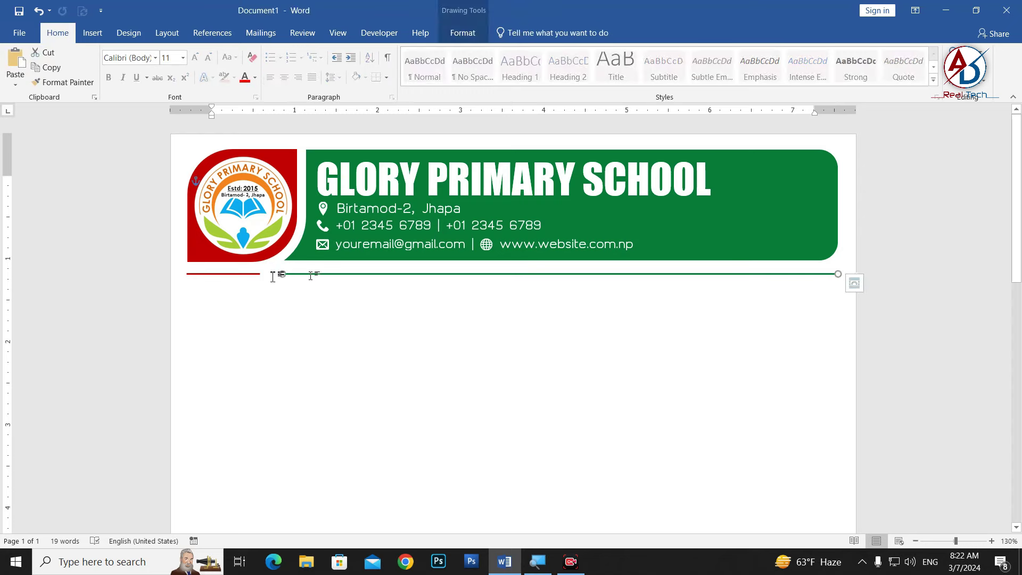
{"action": "left_click", "coordinate": [212, 274], "text": "shift"}
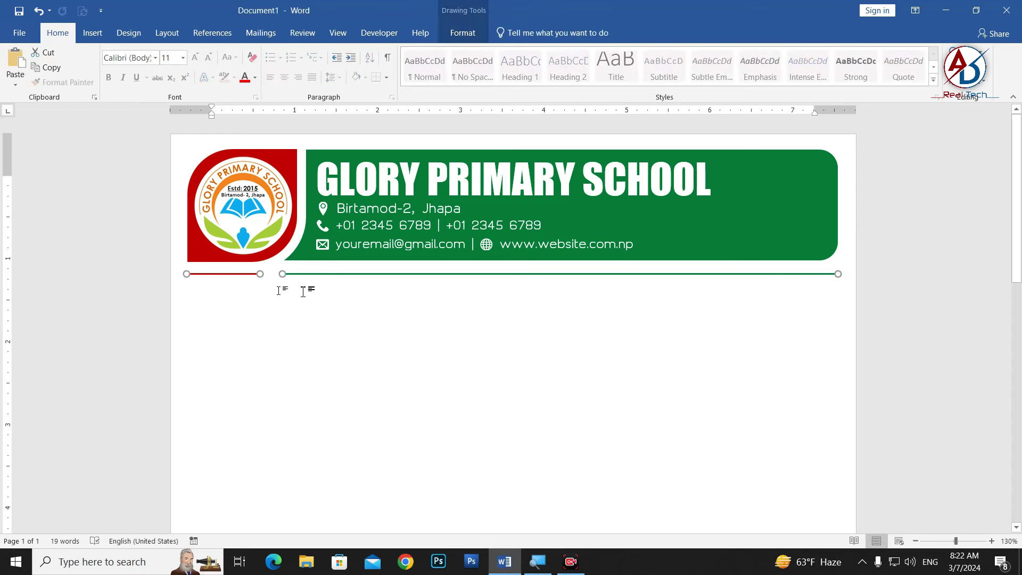
{"action": "key", "text": "Up"}
{"action": "key", "text": "Up"}
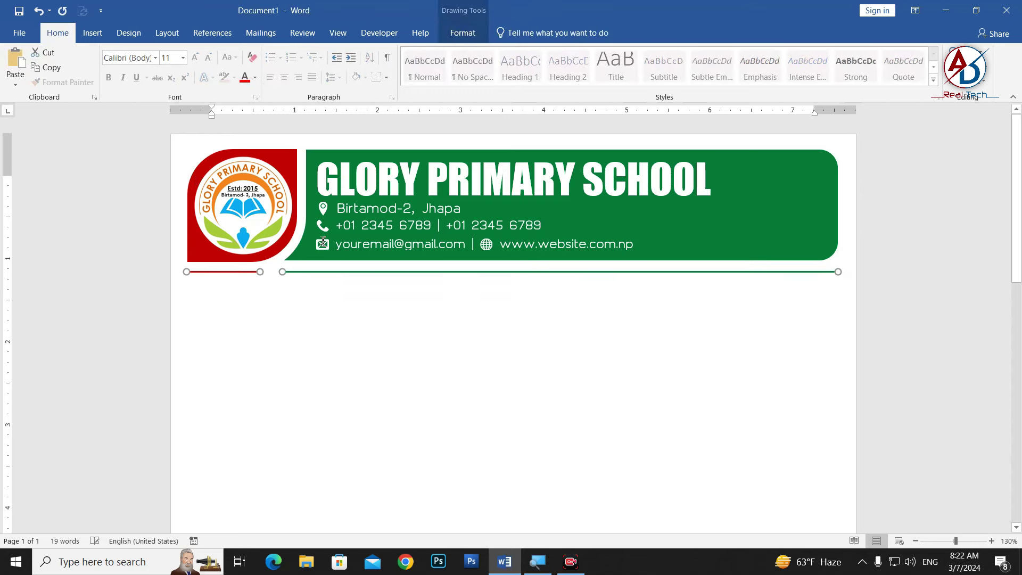
{"action": "key", "text": "Up"}
{"action": "key", "text": "Up"}
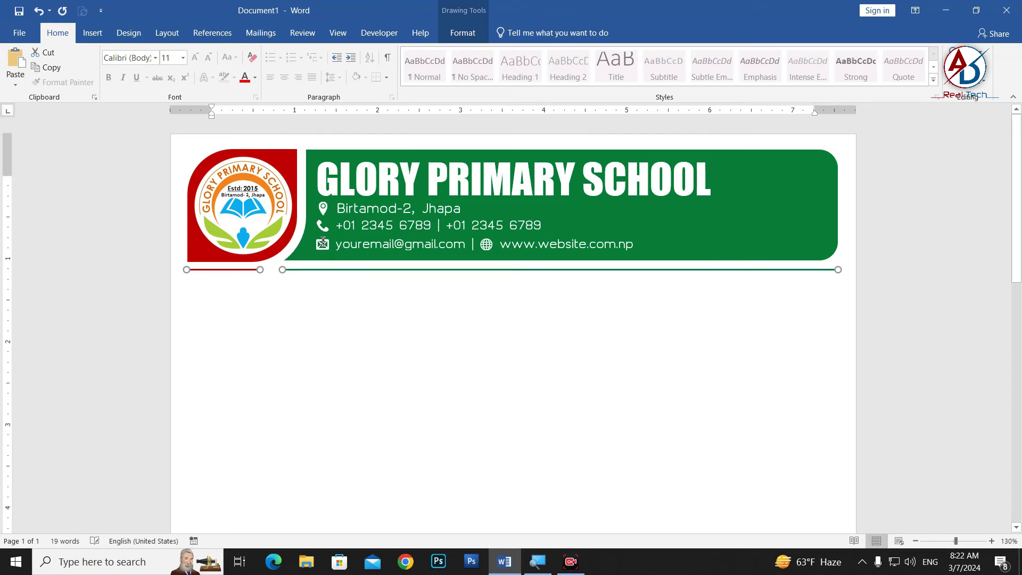
{"action": "key", "text": "Up"}
Align the end of the green divider line under the header with the banner edge.
{"action": "left_click", "coordinate": [481, 316]}
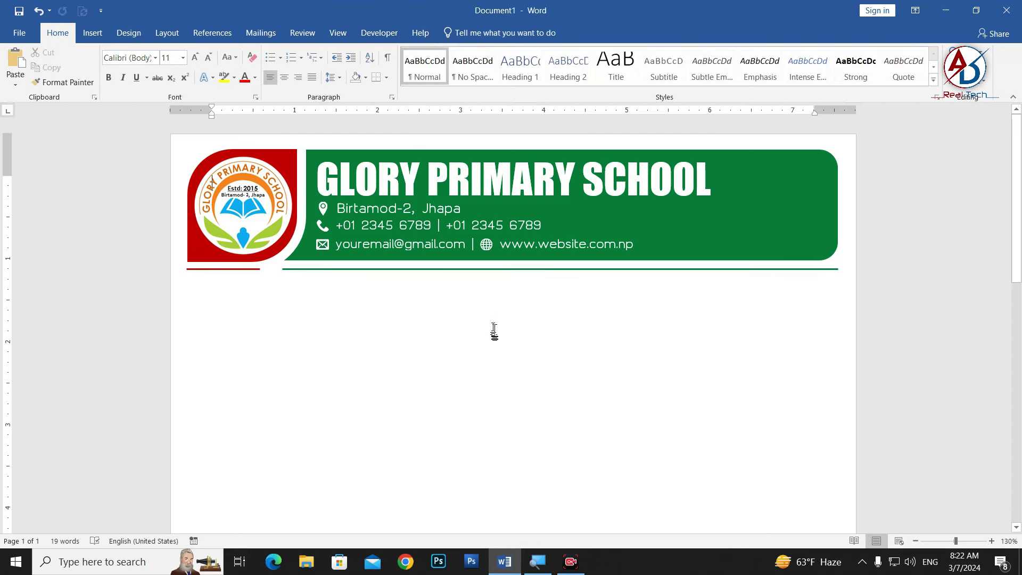
{"action": "scroll", "coordinate": [493, 330], "scroll_direction": "down", "scroll_amount": 5}
{"action": "scroll", "coordinate": [524, 320], "scroll_direction": "up", "scroll_amount": 3, "text": "ctrl"}
{"action": "scroll", "coordinate": [527, 320], "scroll_direction": "down", "scroll_amount": 3, "text": "ctrl"}
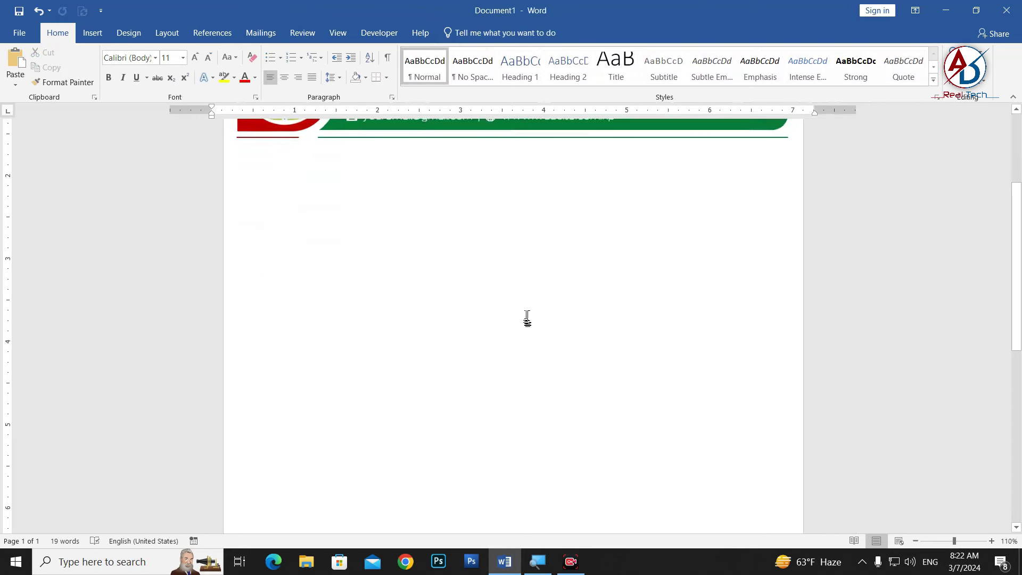
{"action": "scroll", "coordinate": [527, 319], "scroll_direction": "up", "scroll_amount": 5}
{"action": "scroll", "coordinate": [744, 270], "scroll_direction": "up", "scroll_amount": 5, "text": "ctrl"}
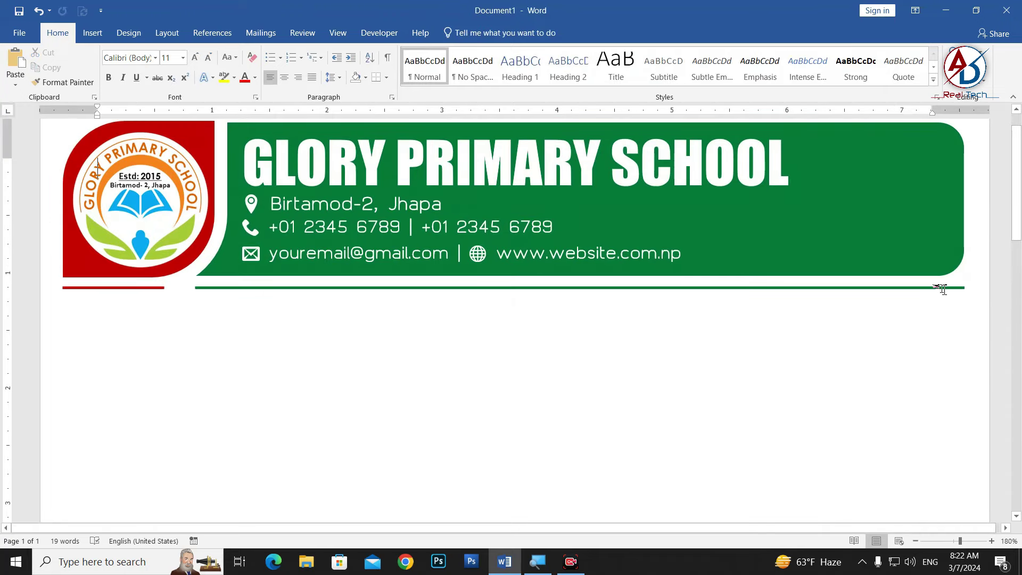
{"action": "left_click", "coordinate": [939, 288]}
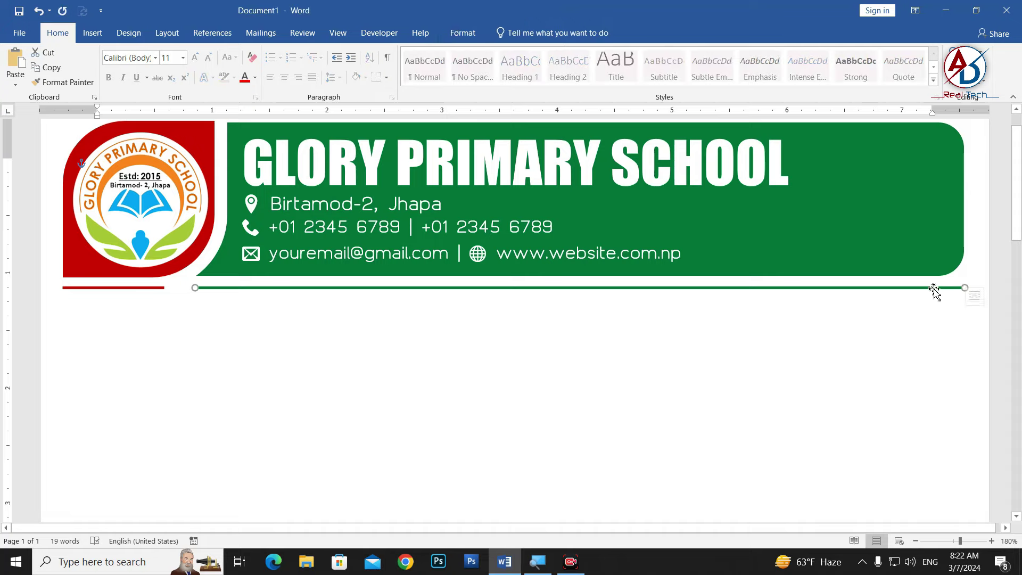
{"action": "left_click_drag", "start_coordinate": [965, 288], "coordinate": [963, 288]}
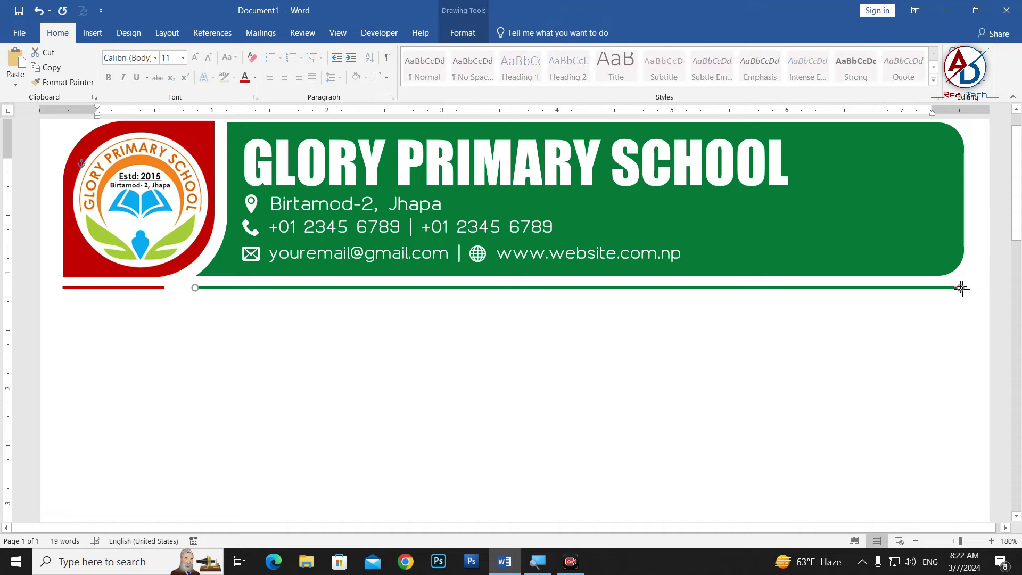
{"action": "left_click", "coordinate": [860, 361]}
Copy the red and green divider pair down to the bottom edge of the page.
{"action": "scroll", "coordinate": [377, 336], "scroll_direction": "down", "scroll_amount": 6, "text": "ctrl"}
{"action": "scroll", "coordinate": [373, 307], "scroll_direction": "down", "scroll_amount": 4, "text": "ctrl"}
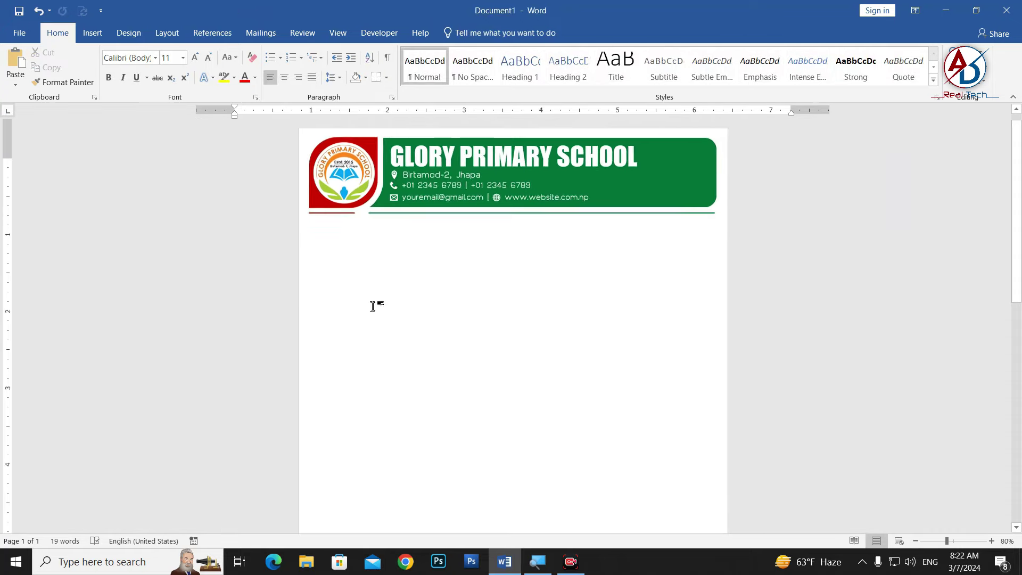
{"action": "left_click", "coordinate": [342, 211]}
{"action": "left_click", "coordinate": [391, 211], "text": "shift"}
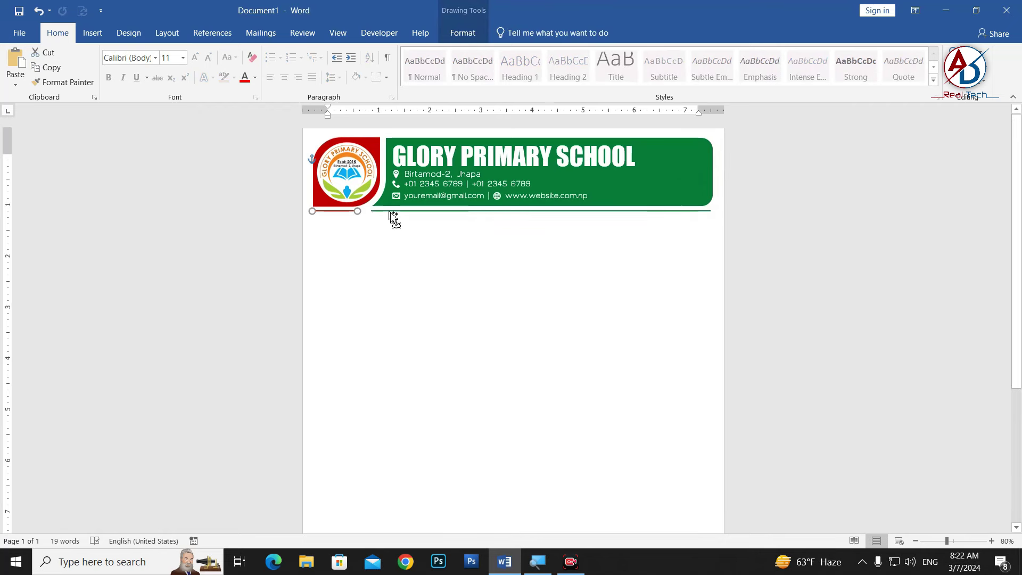
{"action": "left_click_drag", "start_coordinate": [389, 212], "coordinate": [390, 440]}
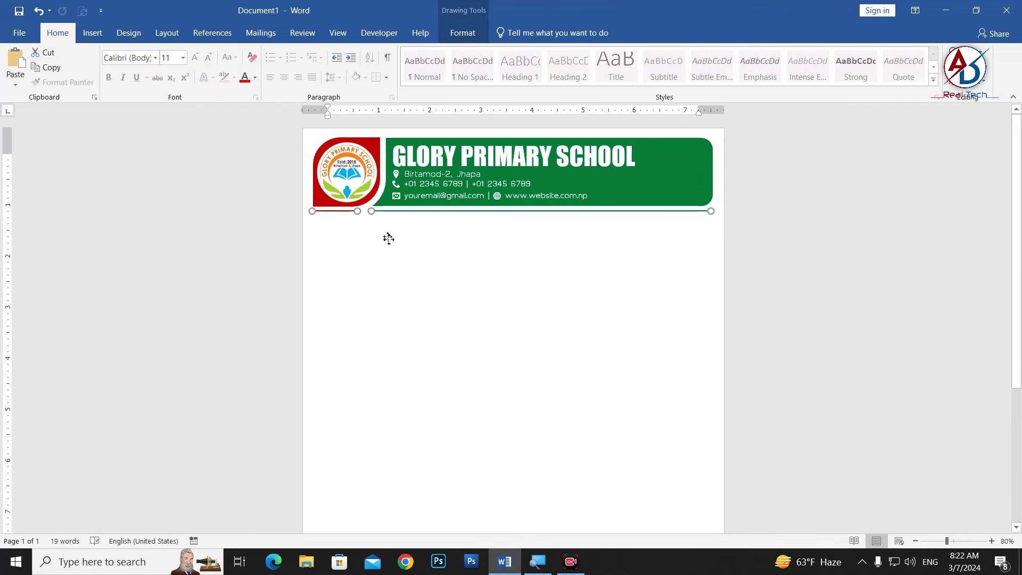
{"action": "scroll", "coordinate": [462, 345], "scroll_direction": "down", "scroll_amount": 4}
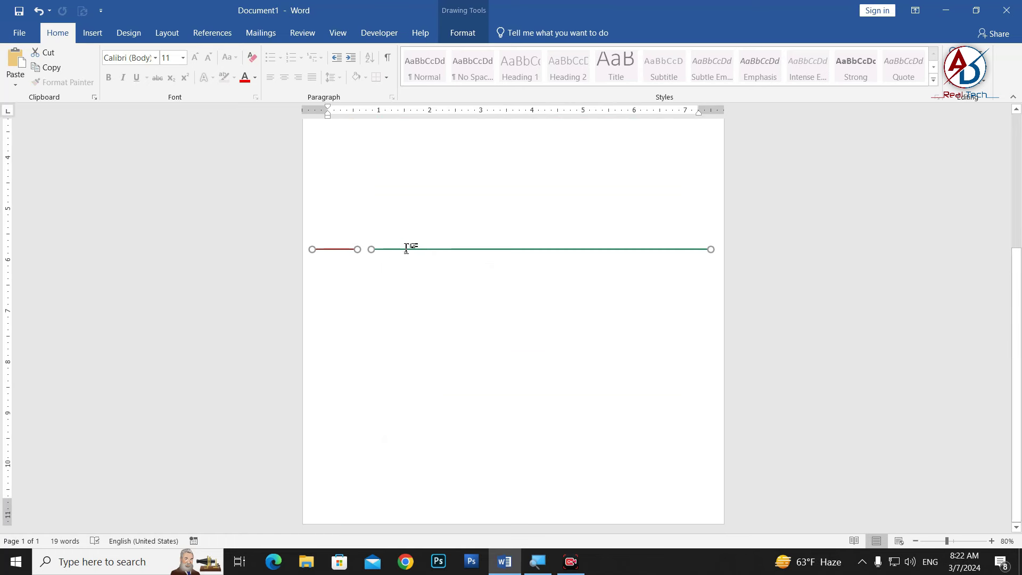
{"action": "left_click_drag", "start_coordinate": [406, 251], "coordinate": [434, 515]}
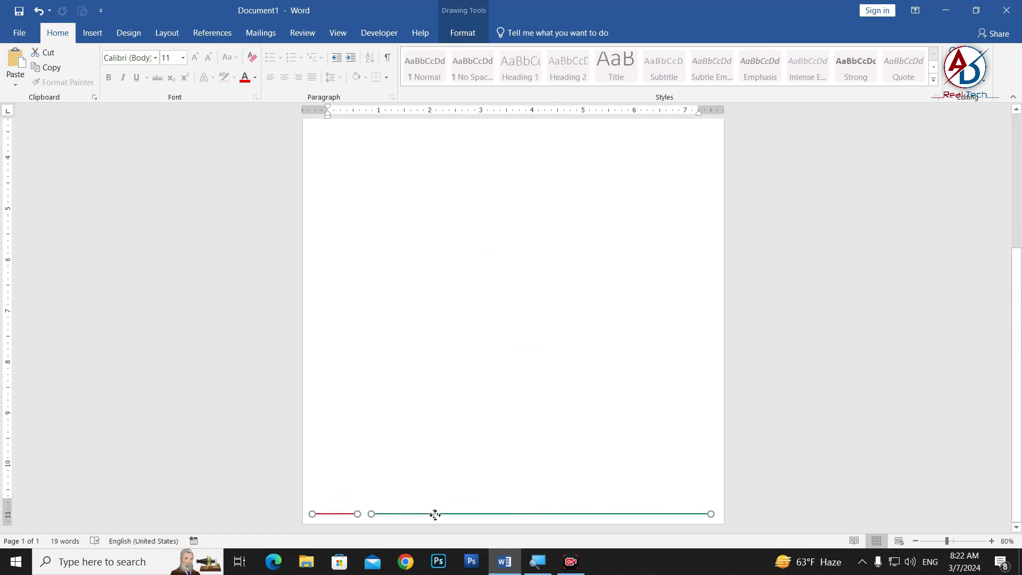
{"action": "scroll", "coordinate": [484, 440], "scroll_direction": "down", "scroll_amount": 4, "text": "ctrl"}
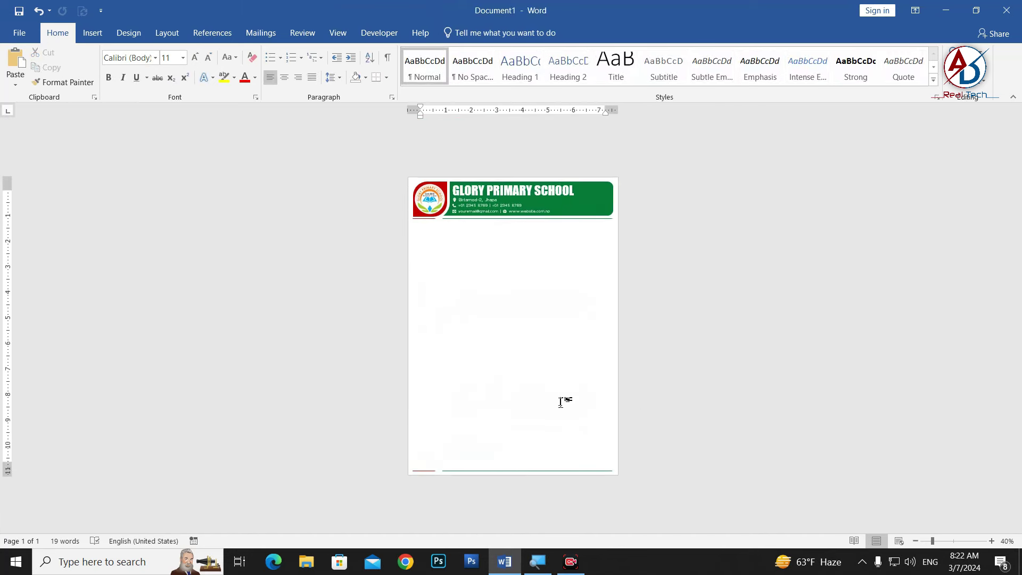
{"action": "scroll", "coordinate": [502, 343], "scroll_direction": "up", "scroll_amount": 1, "text": "ctrl"}
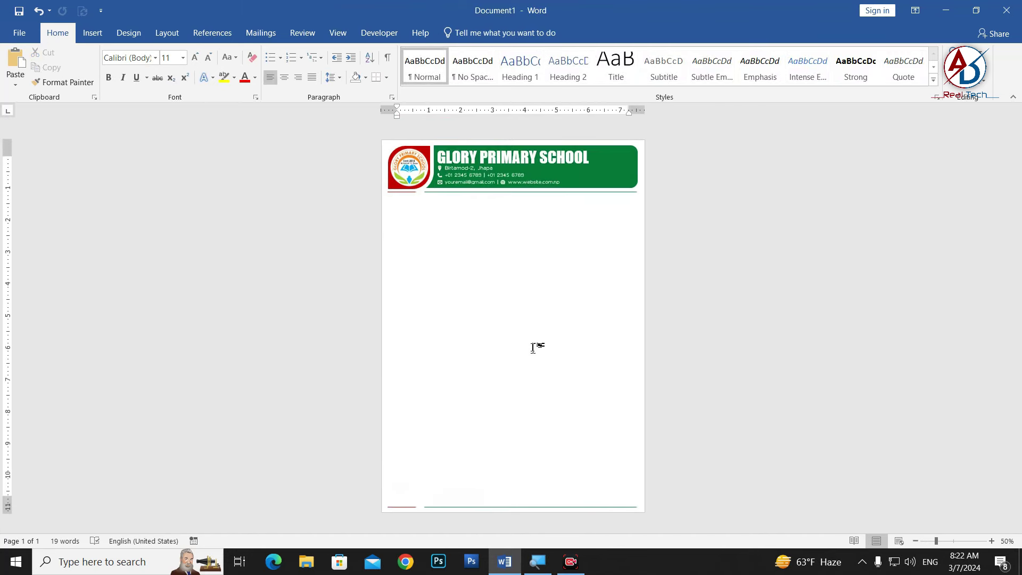
Draw a rectangle shape as a square in the middle of the page.
{"action": "left_click", "coordinate": [91, 33]}
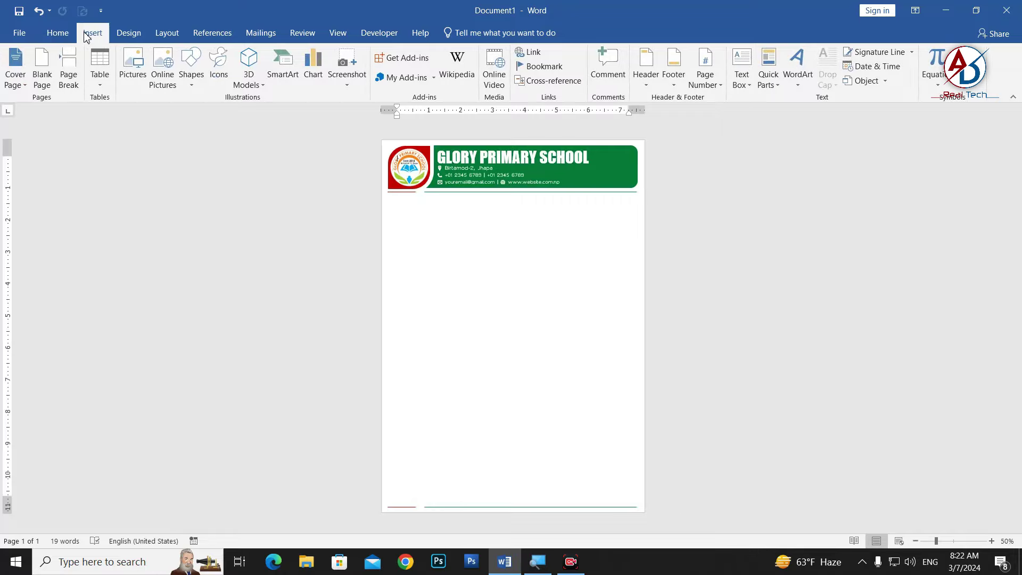
{"action": "left_click", "coordinate": [191, 69]}
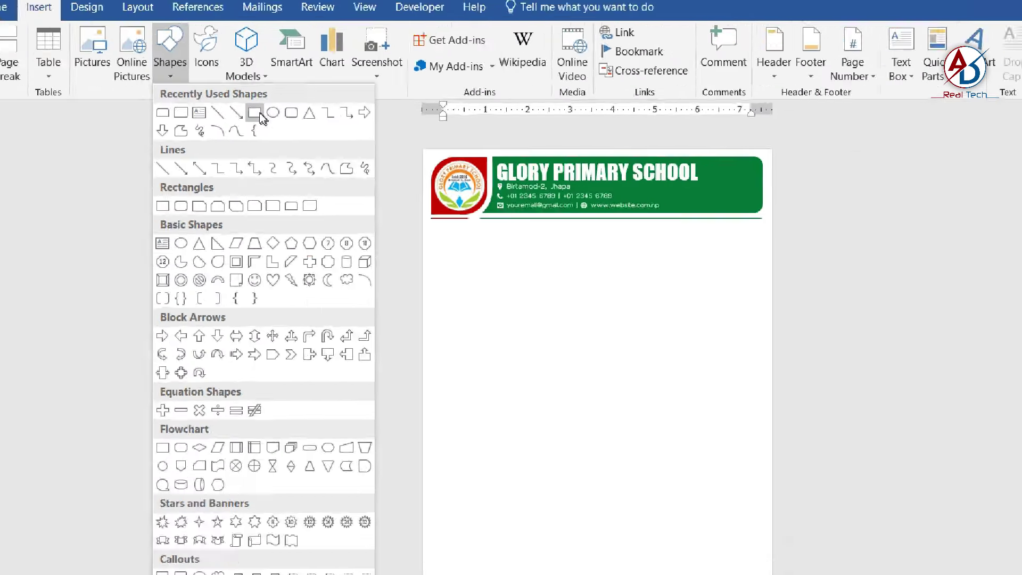
{"action": "left_click", "coordinate": [259, 113]}
{"action": "left_click_drag", "start_coordinate": [451, 237], "coordinate": [580, 367]}
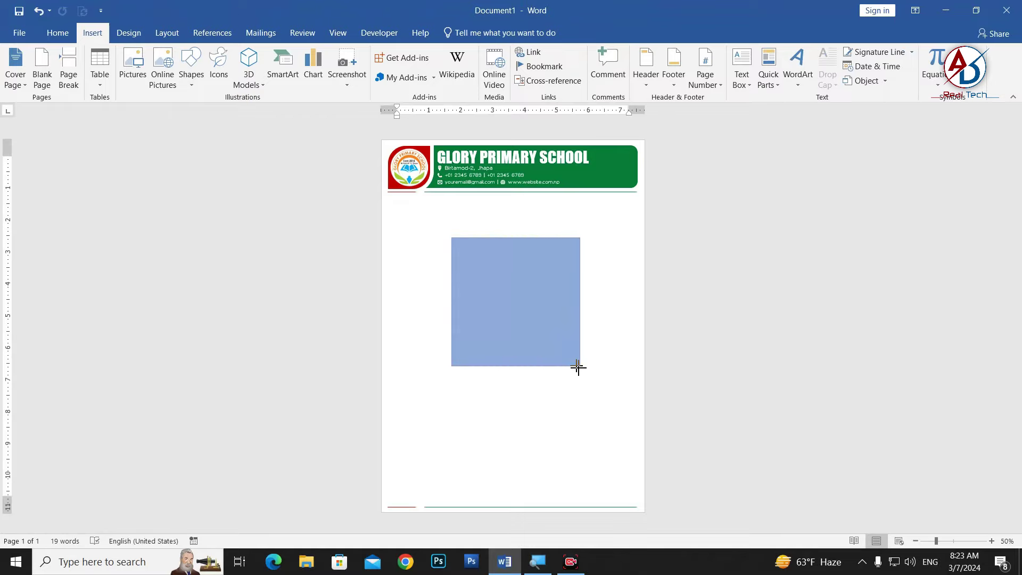
Fill the square with the 'logo School' picture using Format Shape picture fill.
{"action": "right_click", "coordinate": [538, 323]}
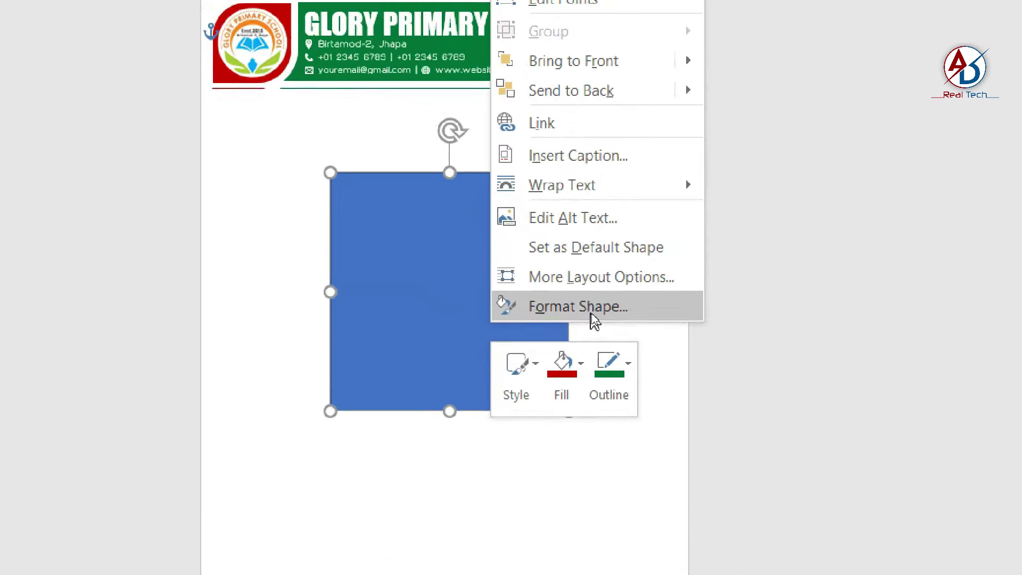
{"action": "left_click", "coordinate": [593, 314]}
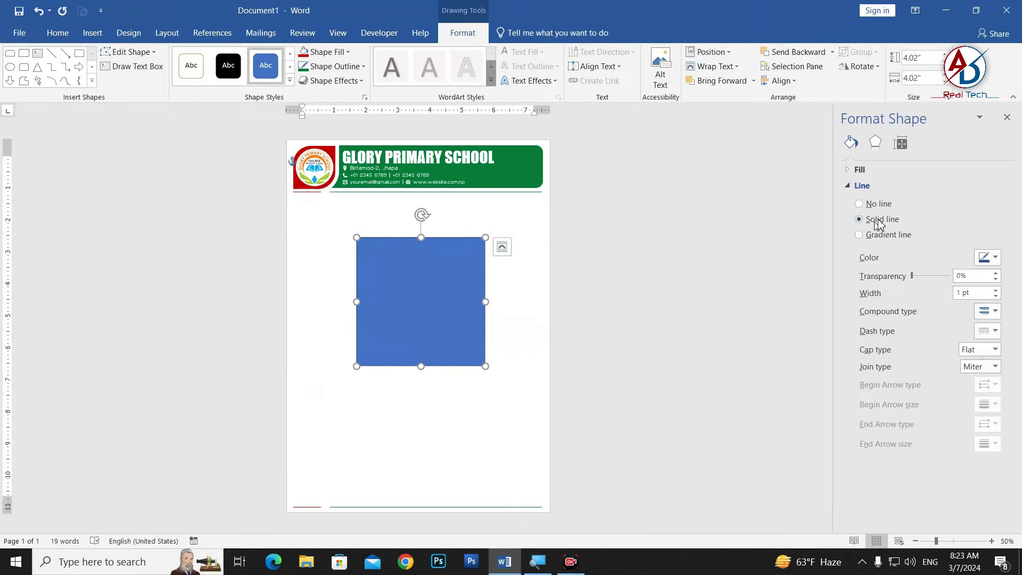
{"action": "left_click", "coordinate": [866, 172]}
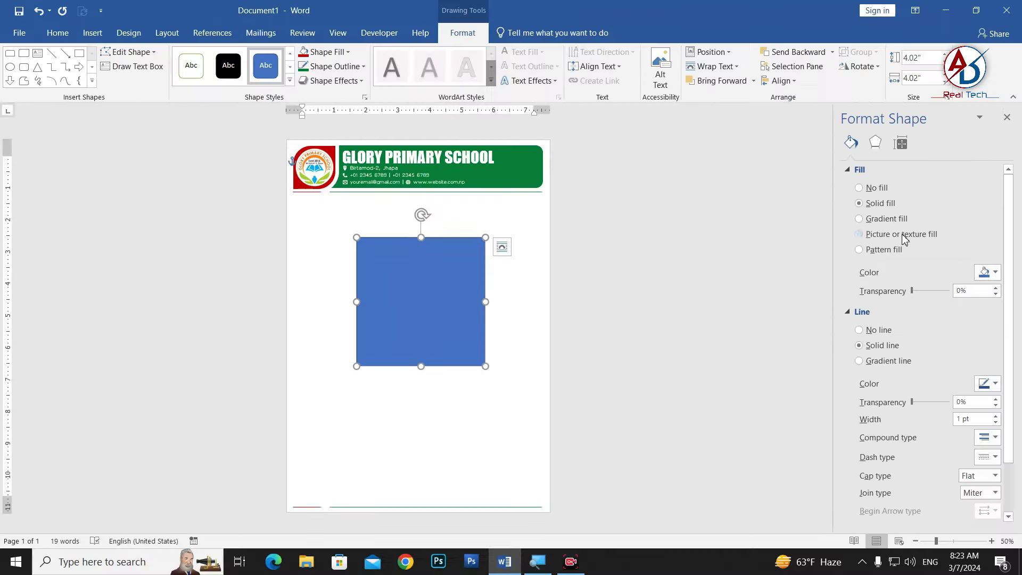
{"action": "left_click", "coordinate": [903, 237]}
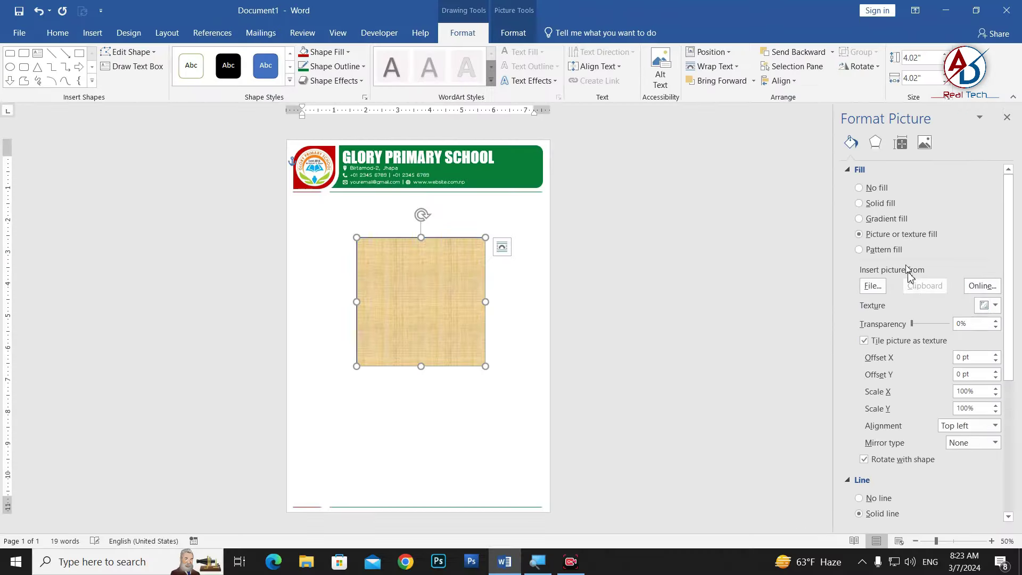
{"action": "left_click", "coordinate": [872, 286]}
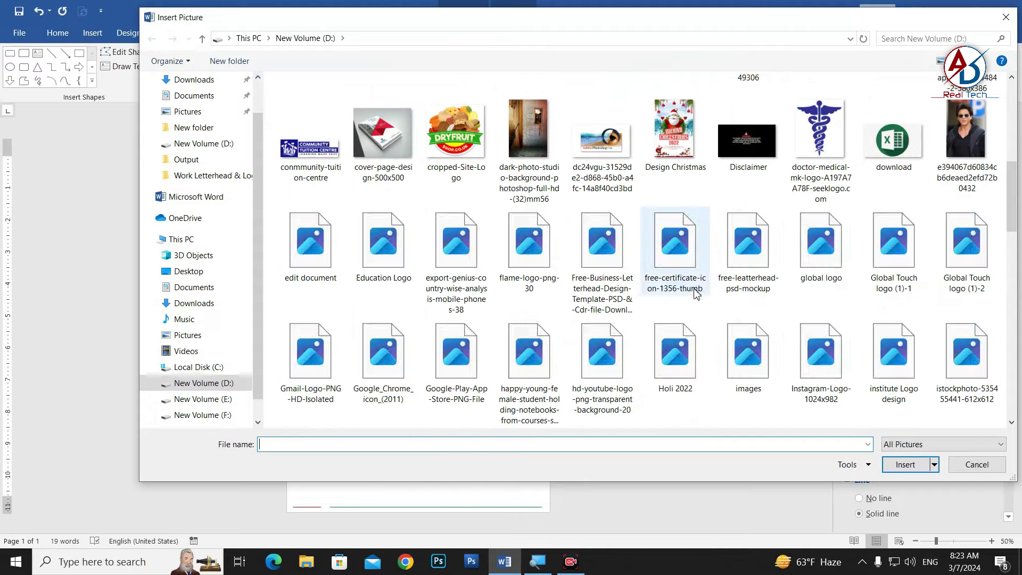
{"action": "scroll", "coordinate": [622, 347], "scroll_direction": "down", "scroll_amount": 5}
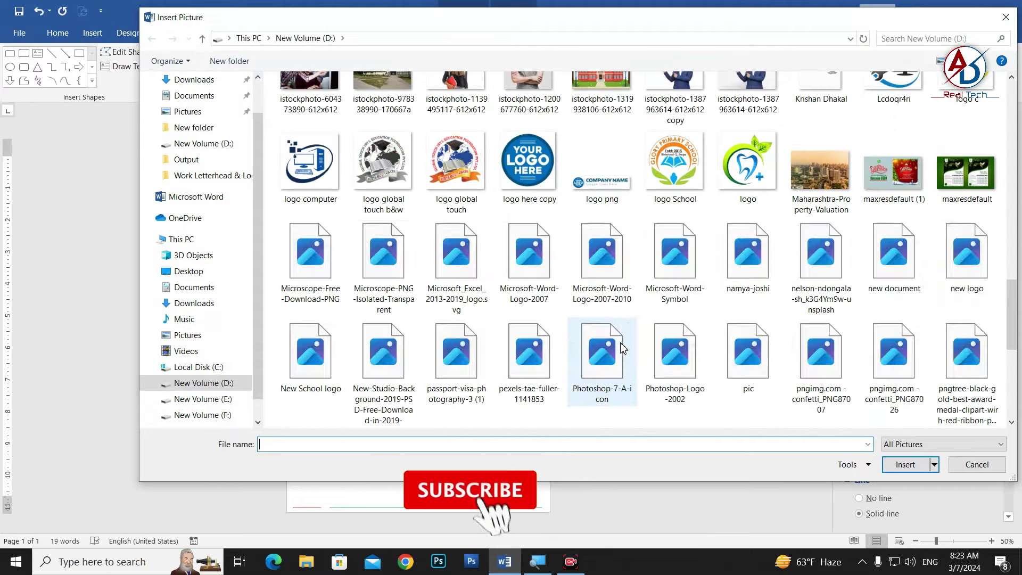
{"action": "left_click", "coordinate": [674, 164]}
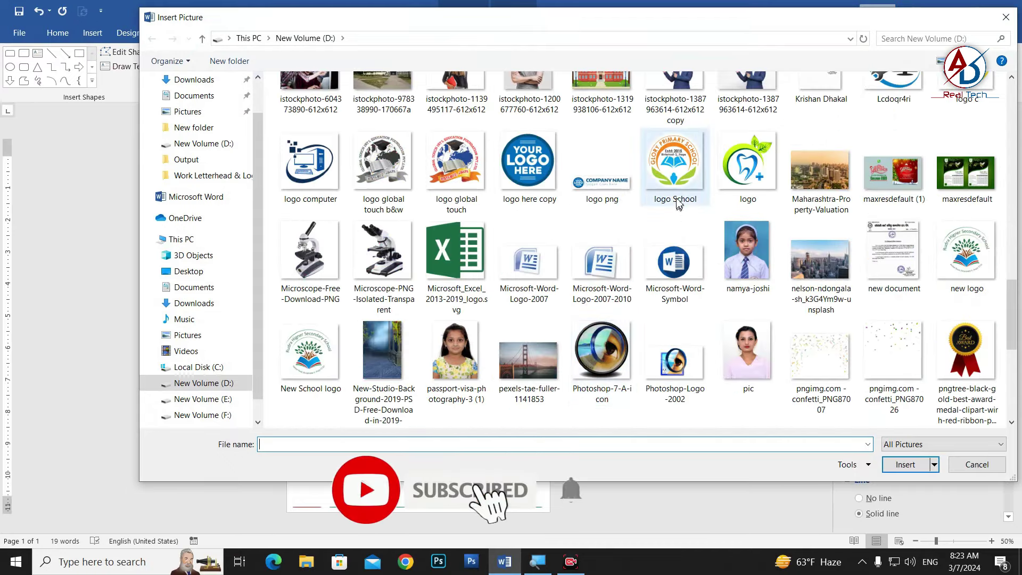
{"action": "left_click", "coordinate": [905, 465]}
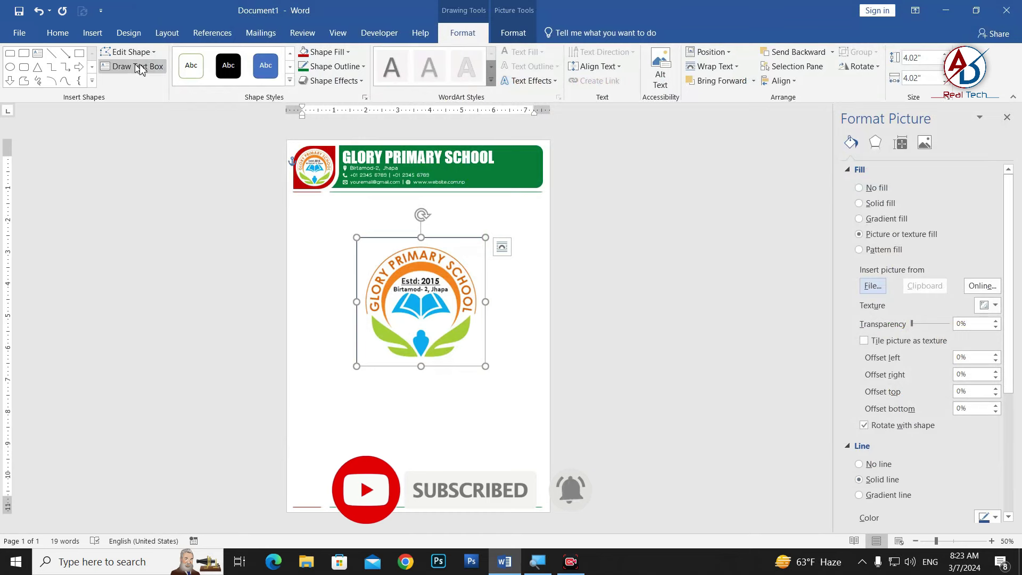
Remove the logo's outline, enlarge it to 5.18 inches, and fade it to 91% transparency.
{"action": "left_click", "coordinate": [355, 72]}
{"action": "left_click", "coordinate": [334, 201]}
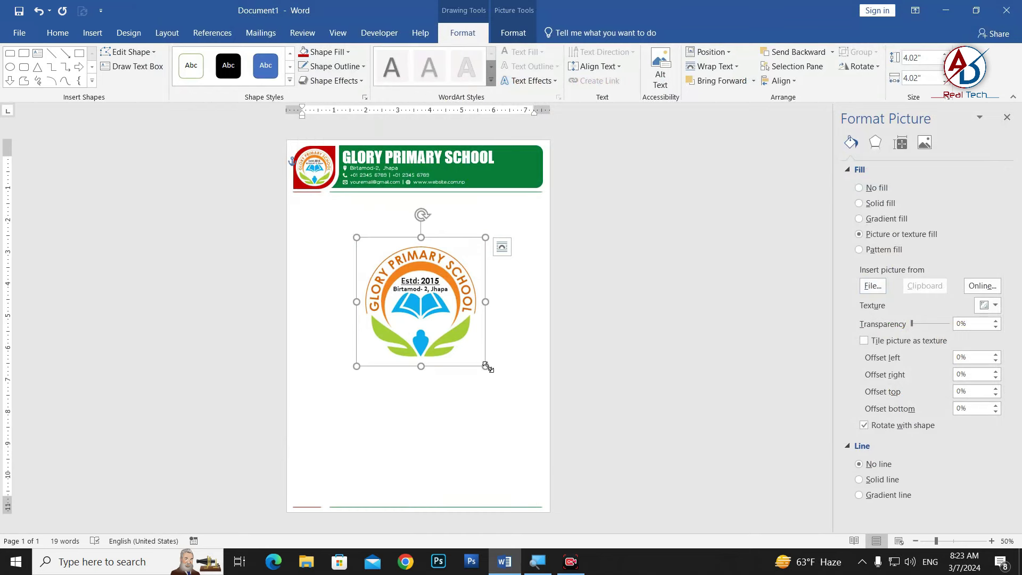
{"action": "left_click_drag", "start_coordinate": [487, 366], "coordinate": [504, 388]}
{"action": "left_click_drag", "start_coordinate": [456, 343], "coordinate": [454, 365]}
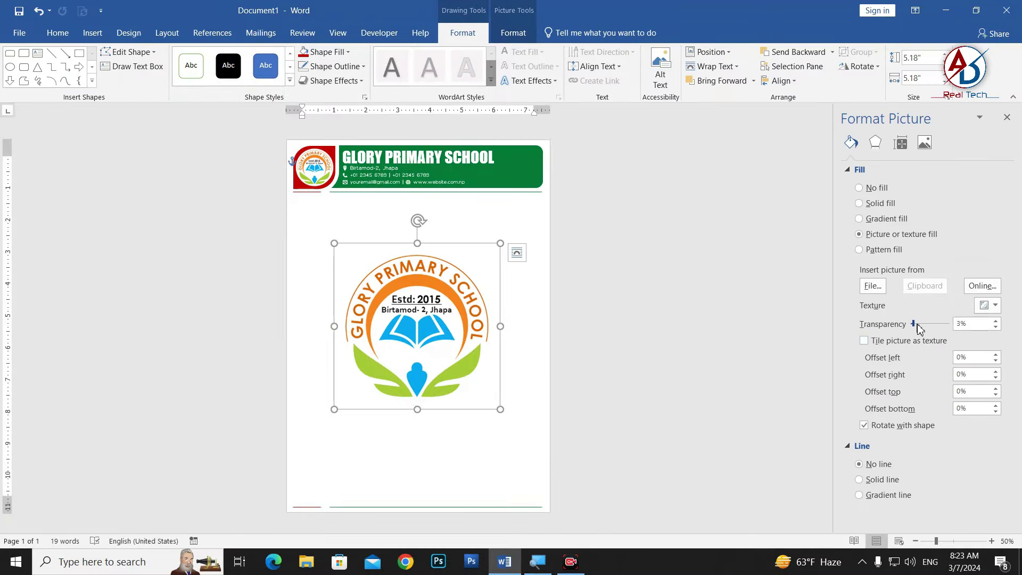
{"action": "left_click_drag", "start_coordinate": [911, 324], "coordinate": [946, 331]}
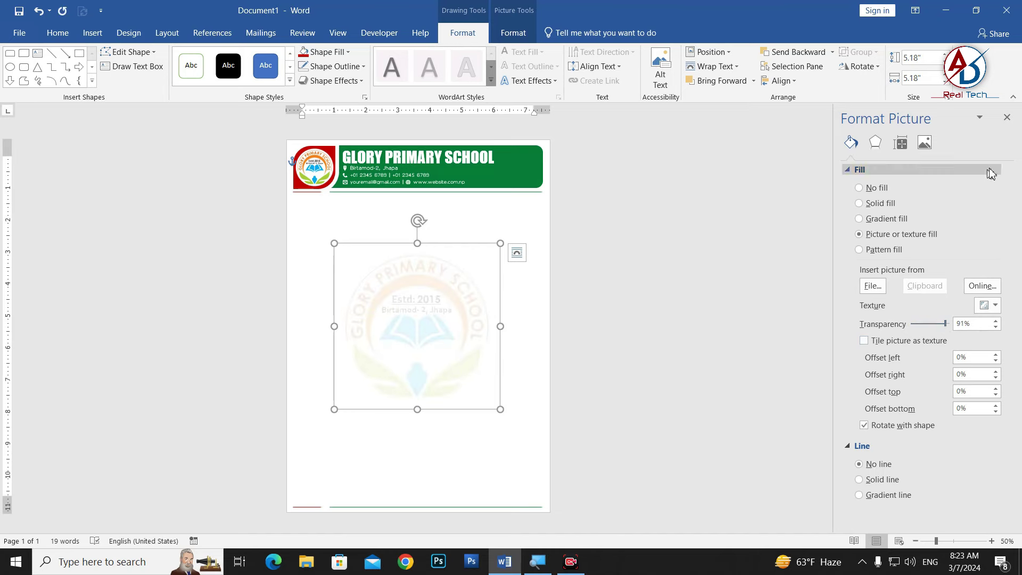
{"action": "left_click", "coordinate": [1007, 117]}
{"action": "left_click", "coordinate": [609, 326]}
{"action": "scroll", "coordinate": [607, 335], "scroll_direction": "down", "scroll_amount": 1}
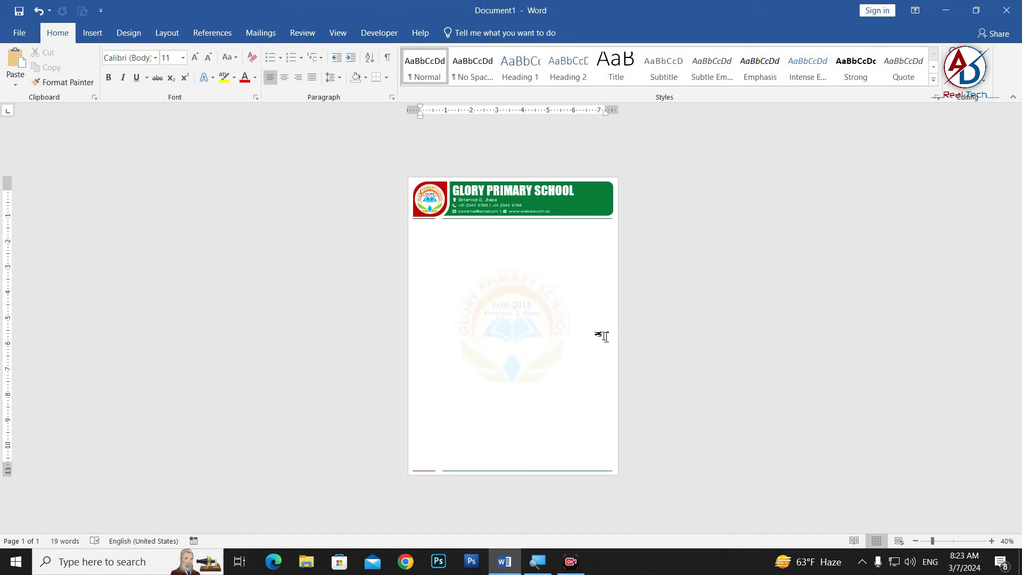
{"action": "scroll", "coordinate": [586, 325], "scroll_direction": "down", "scroll_amount": 1}
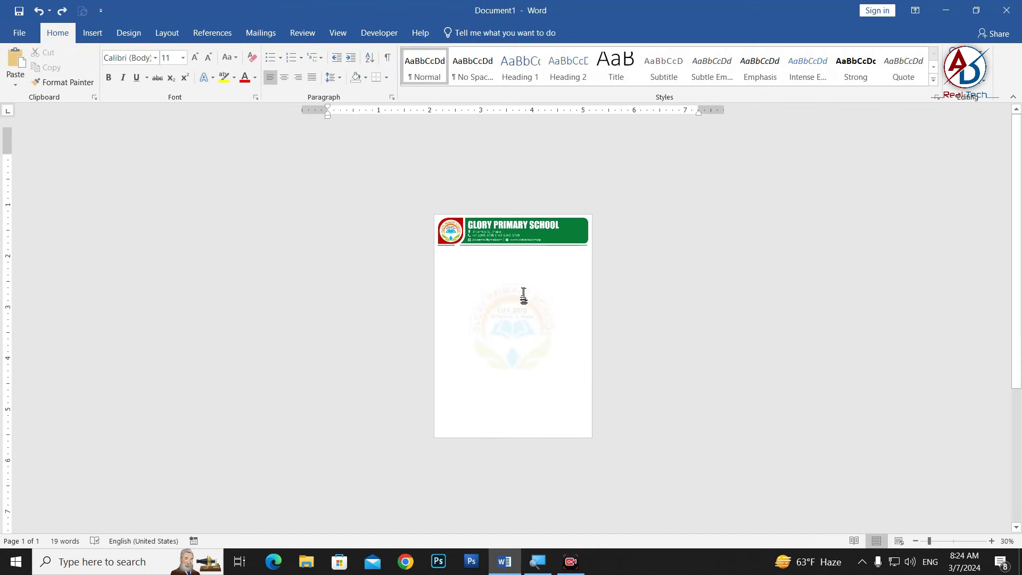
{"action": "scroll", "coordinate": [523, 297], "scroll_direction": "up", "scroll_amount": 1}
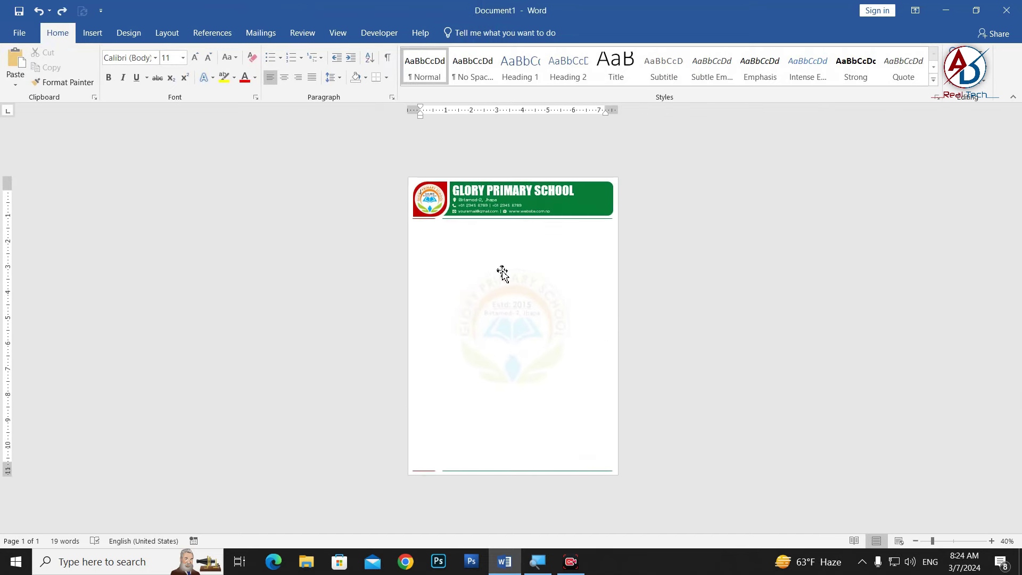